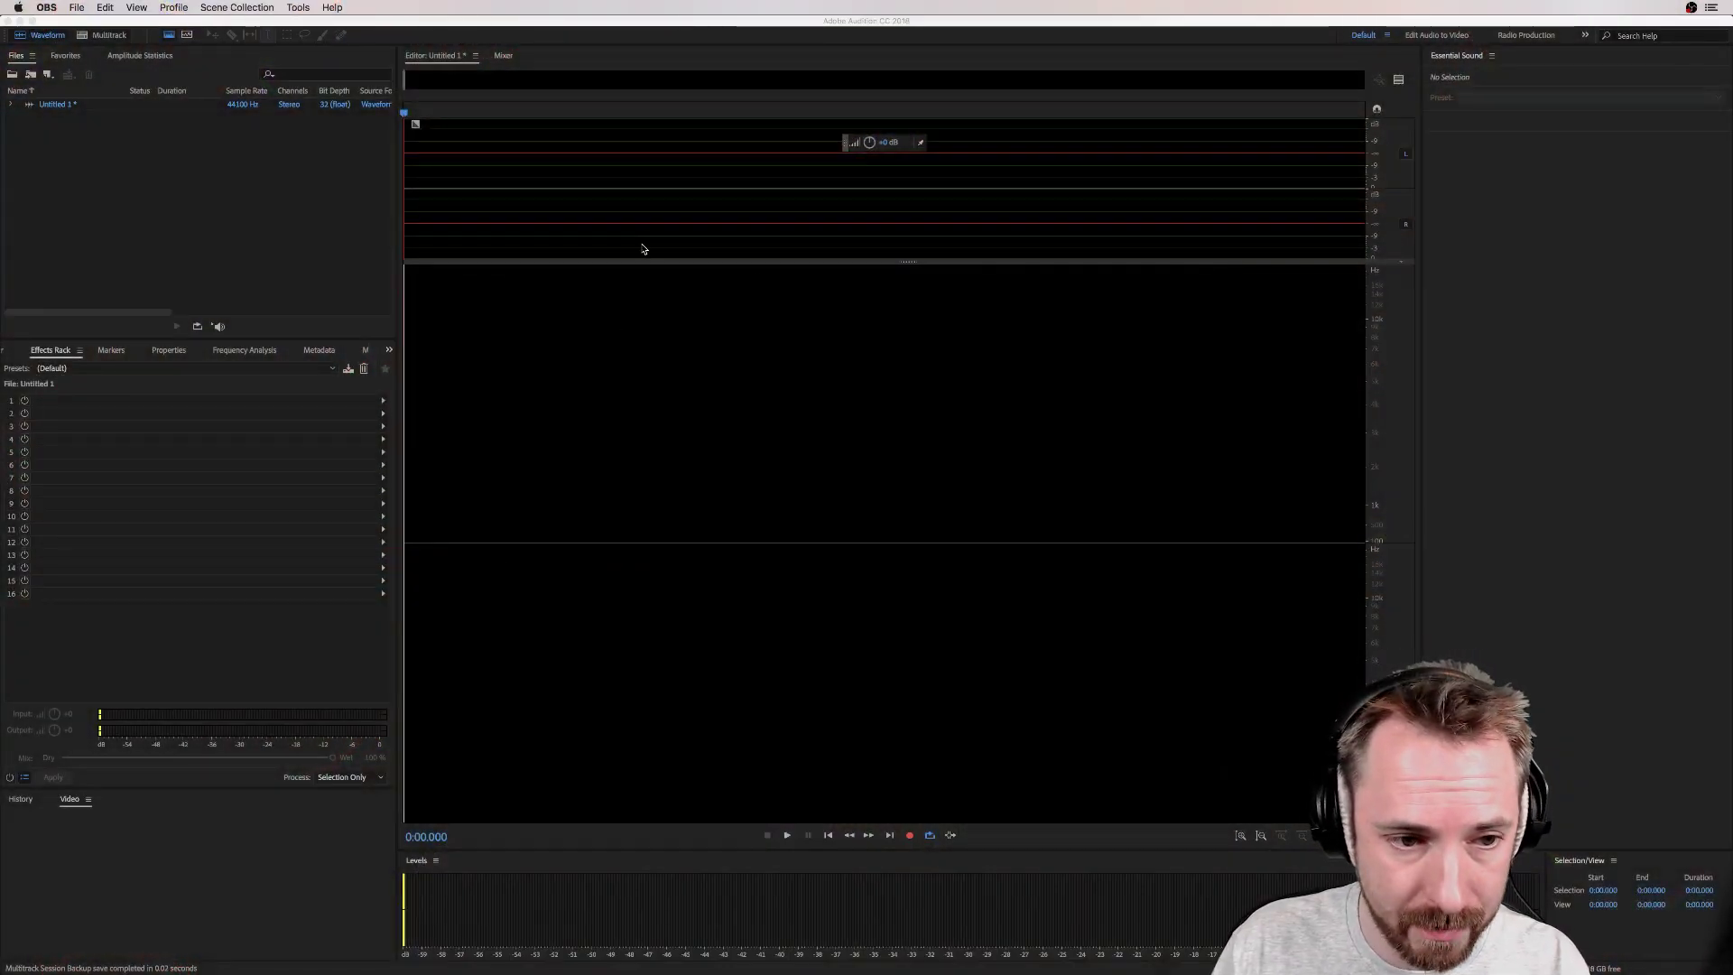
Step: Bring the Audition editor into focus so recording can start in Untitled 1
left_click(643, 249)
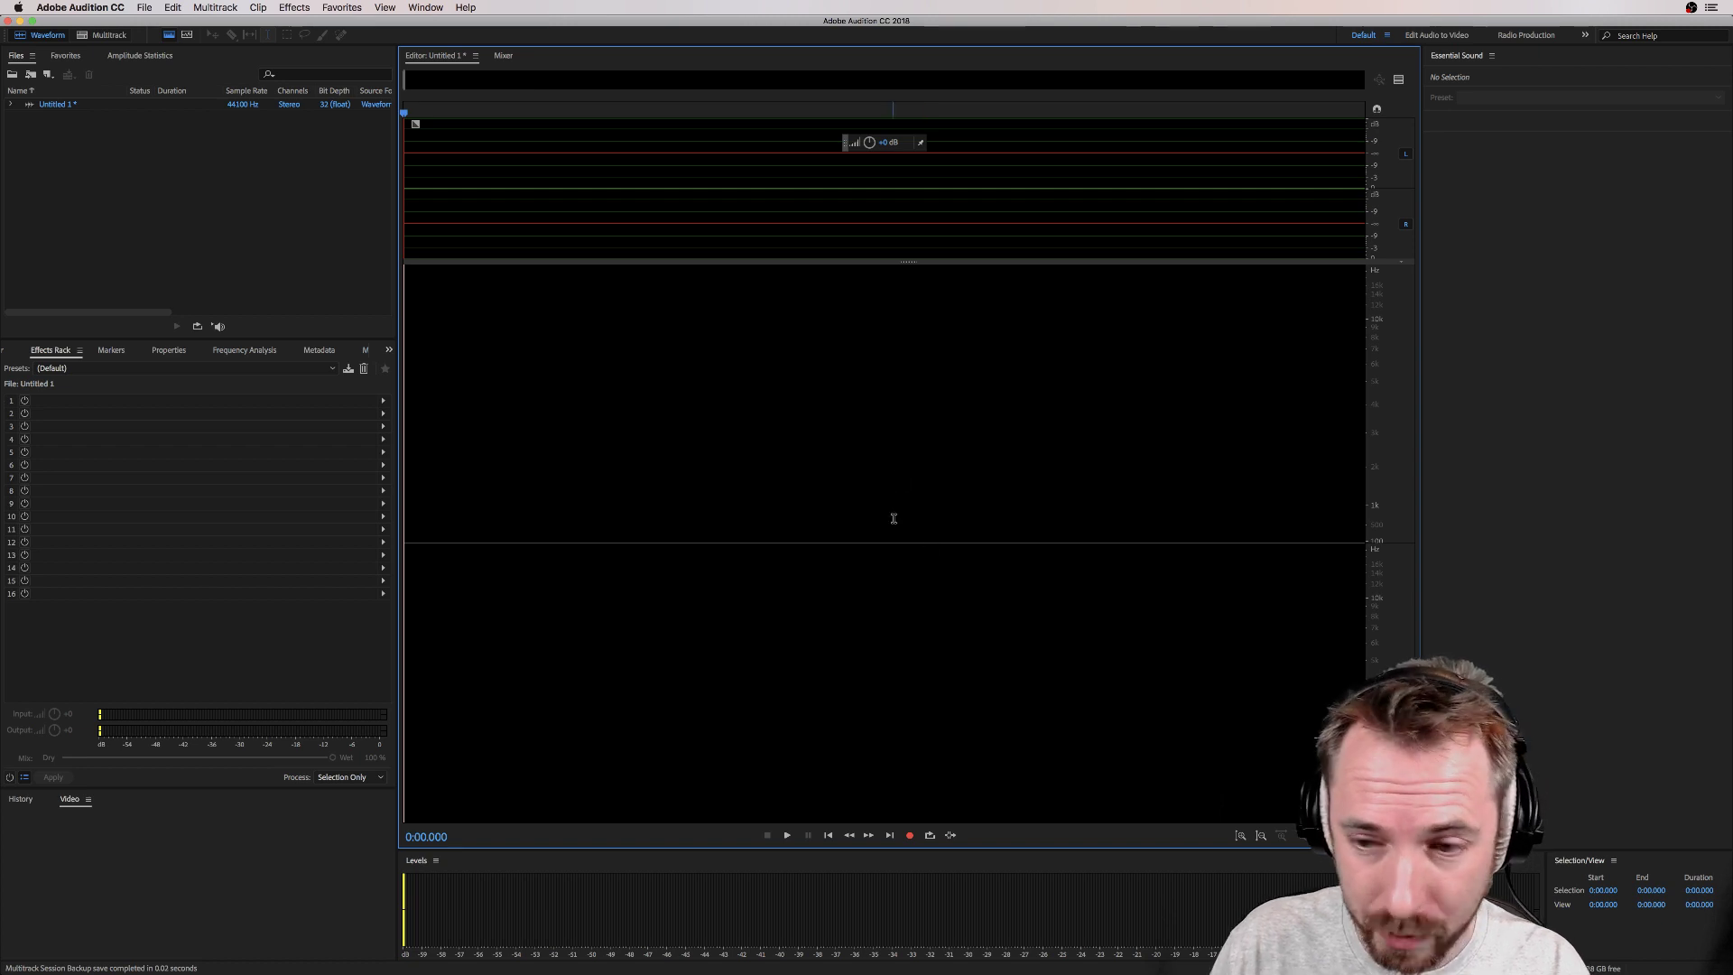
Step: Record a roughly 9-second voice clip, normalize it, trim the silent start, and play it back
left_click(911, 835)
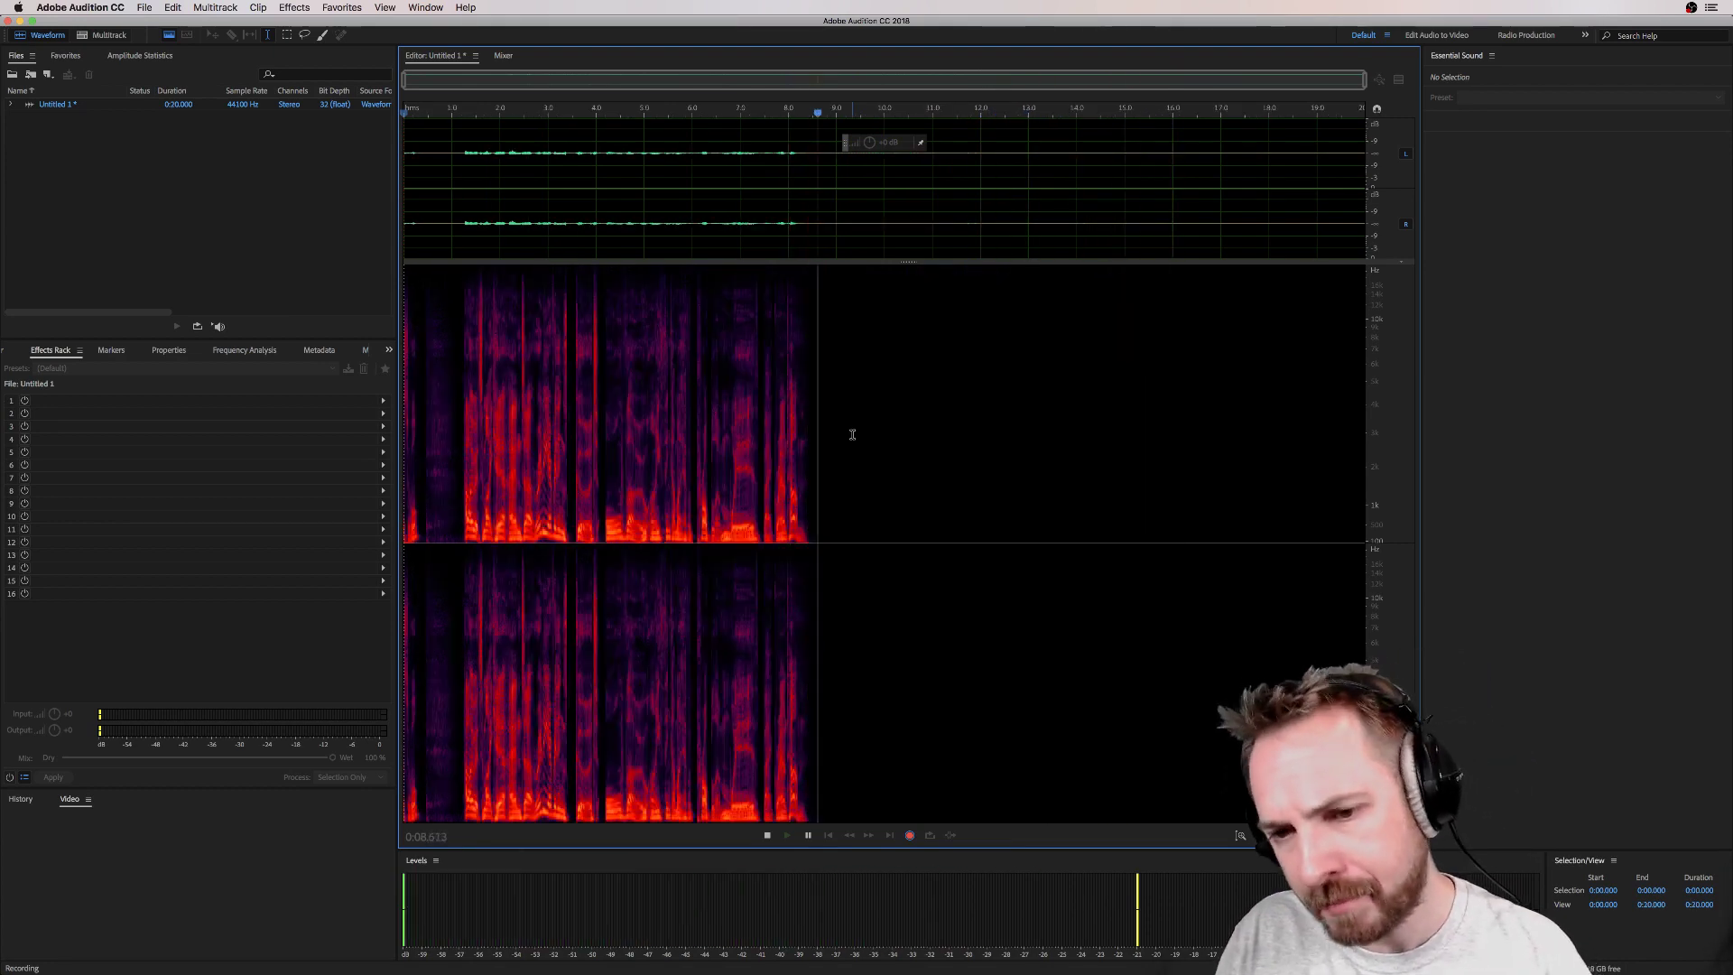
key("space")
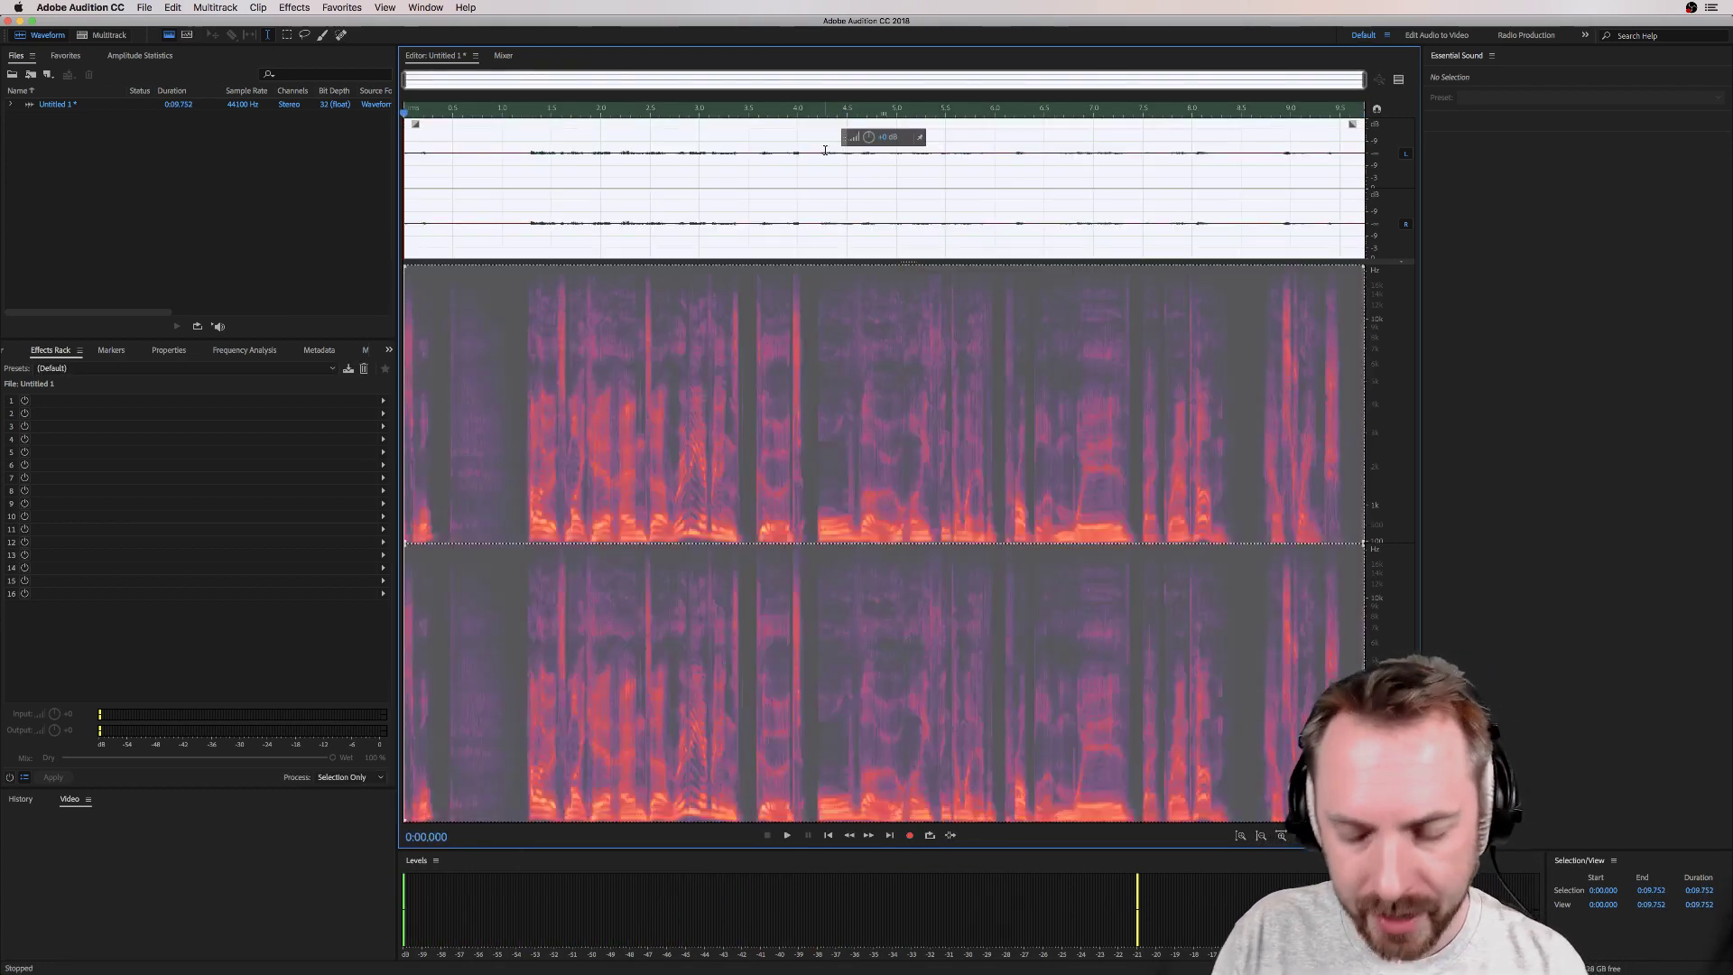
key("super+shift+n")
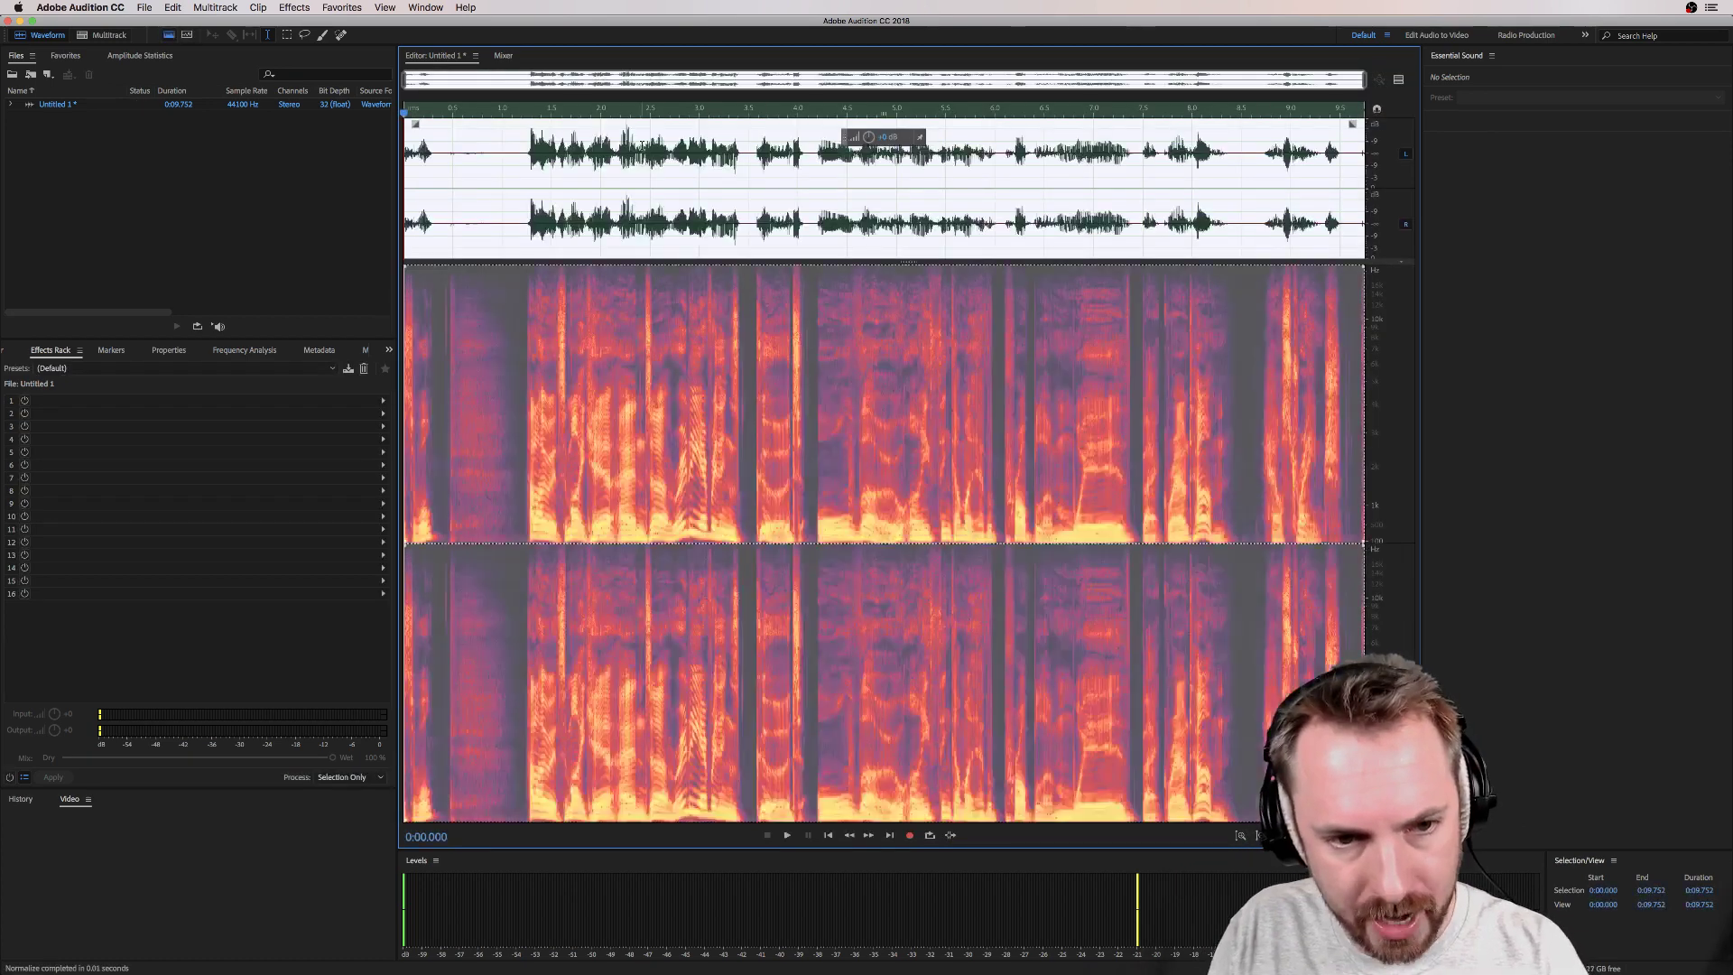
left_click_drag(468, 217, 404, 217)
key("Delete")
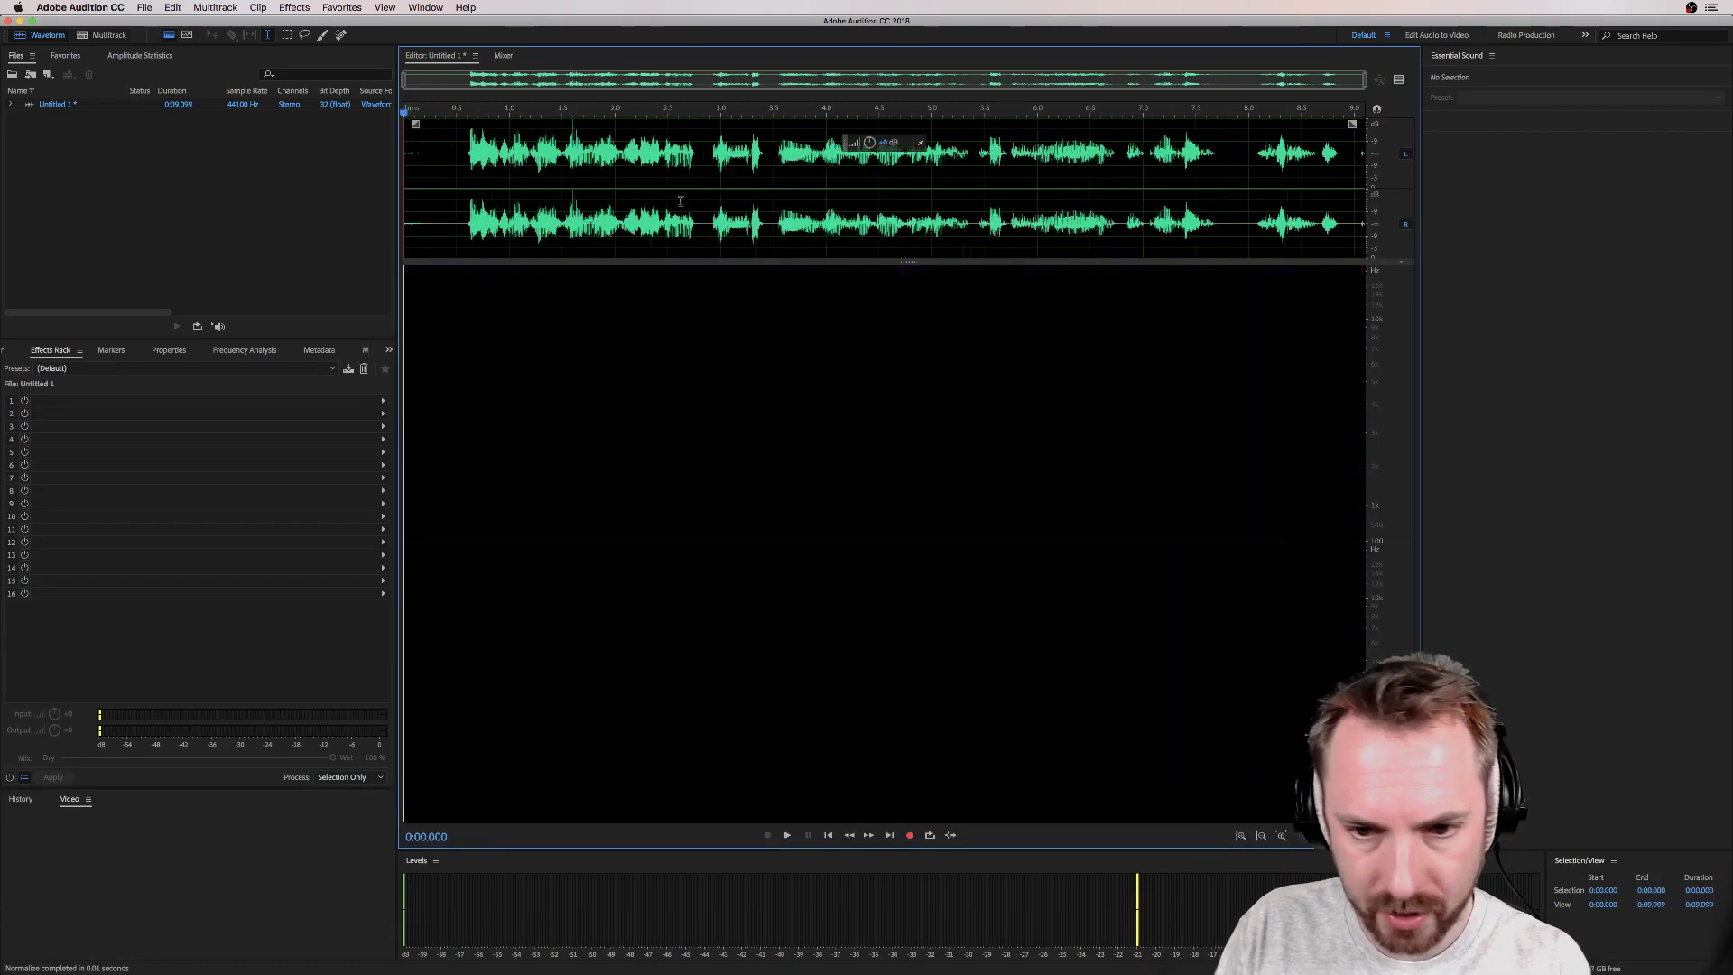
key("space")
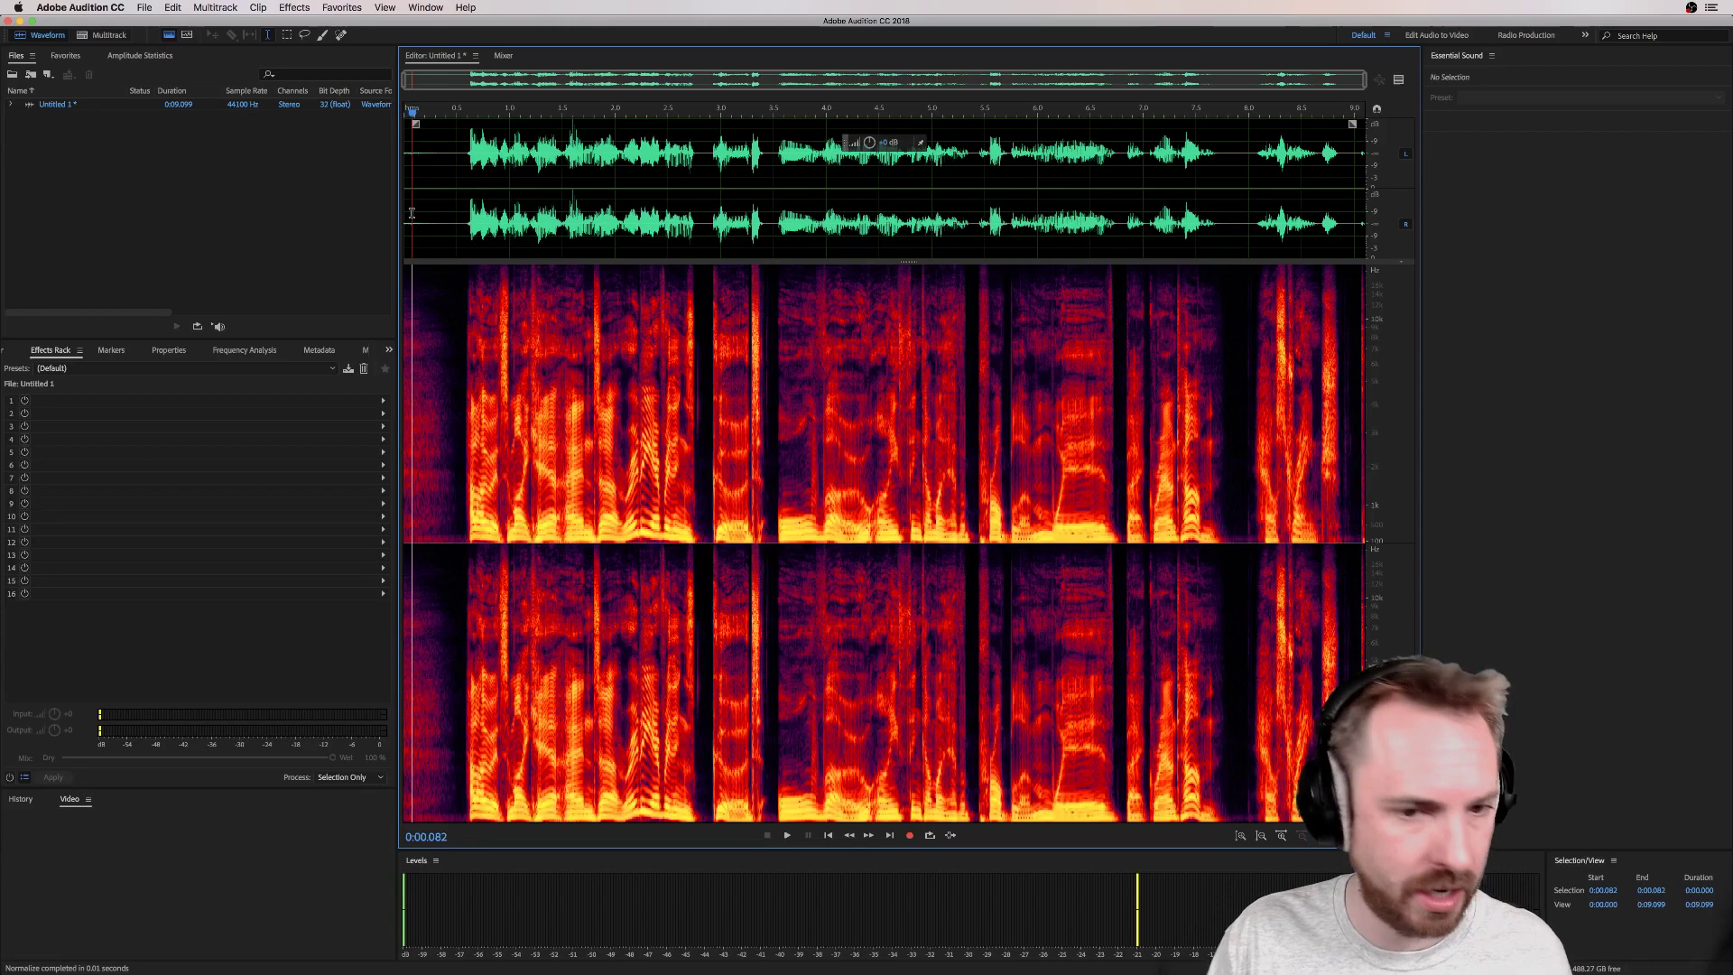
key("space")
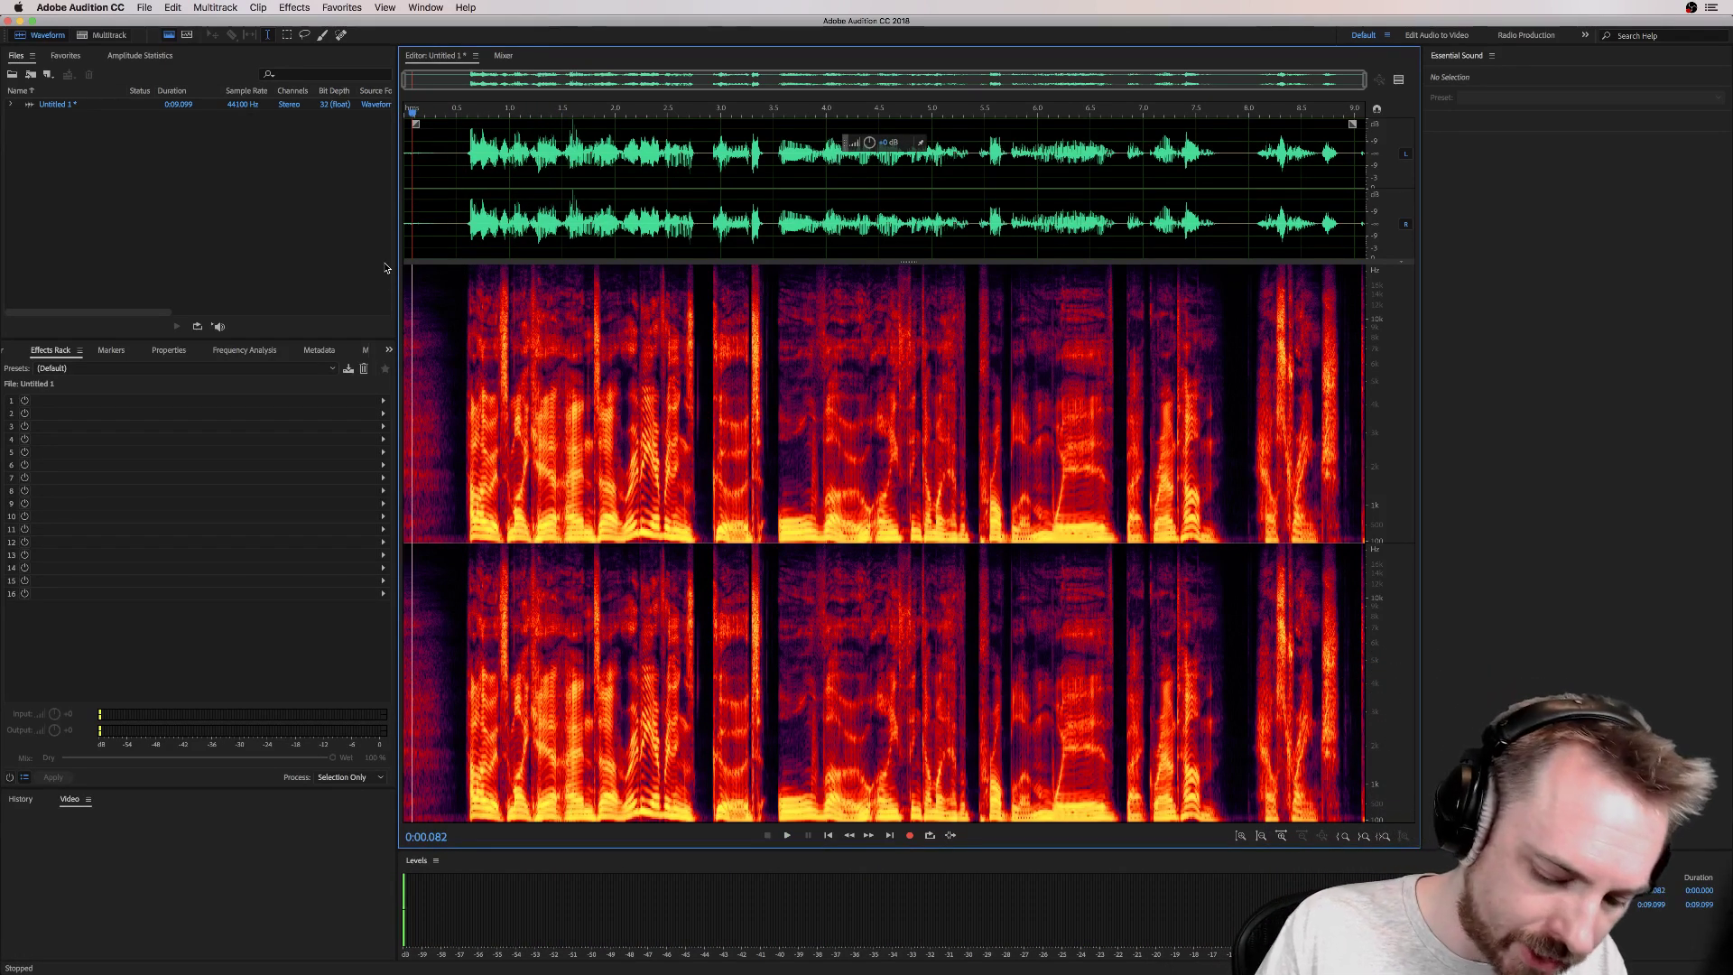
Step: Create a new empty audio file named Hum
key("super+shift+n")
type("Hum")
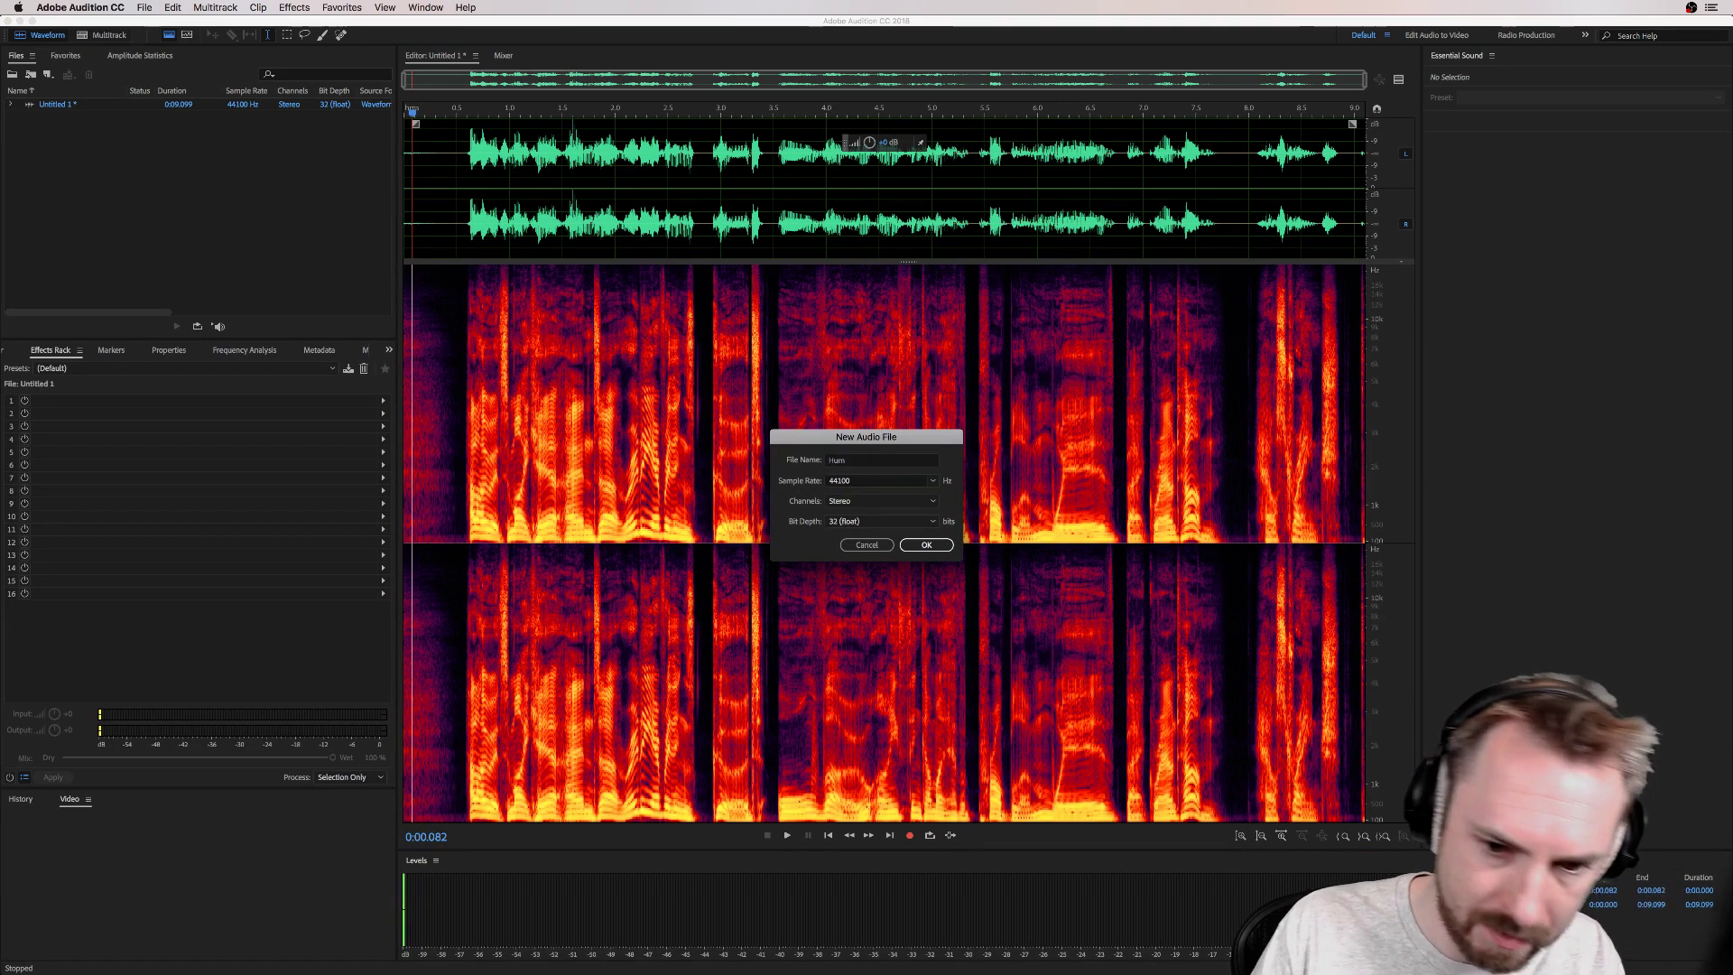
key("Return")
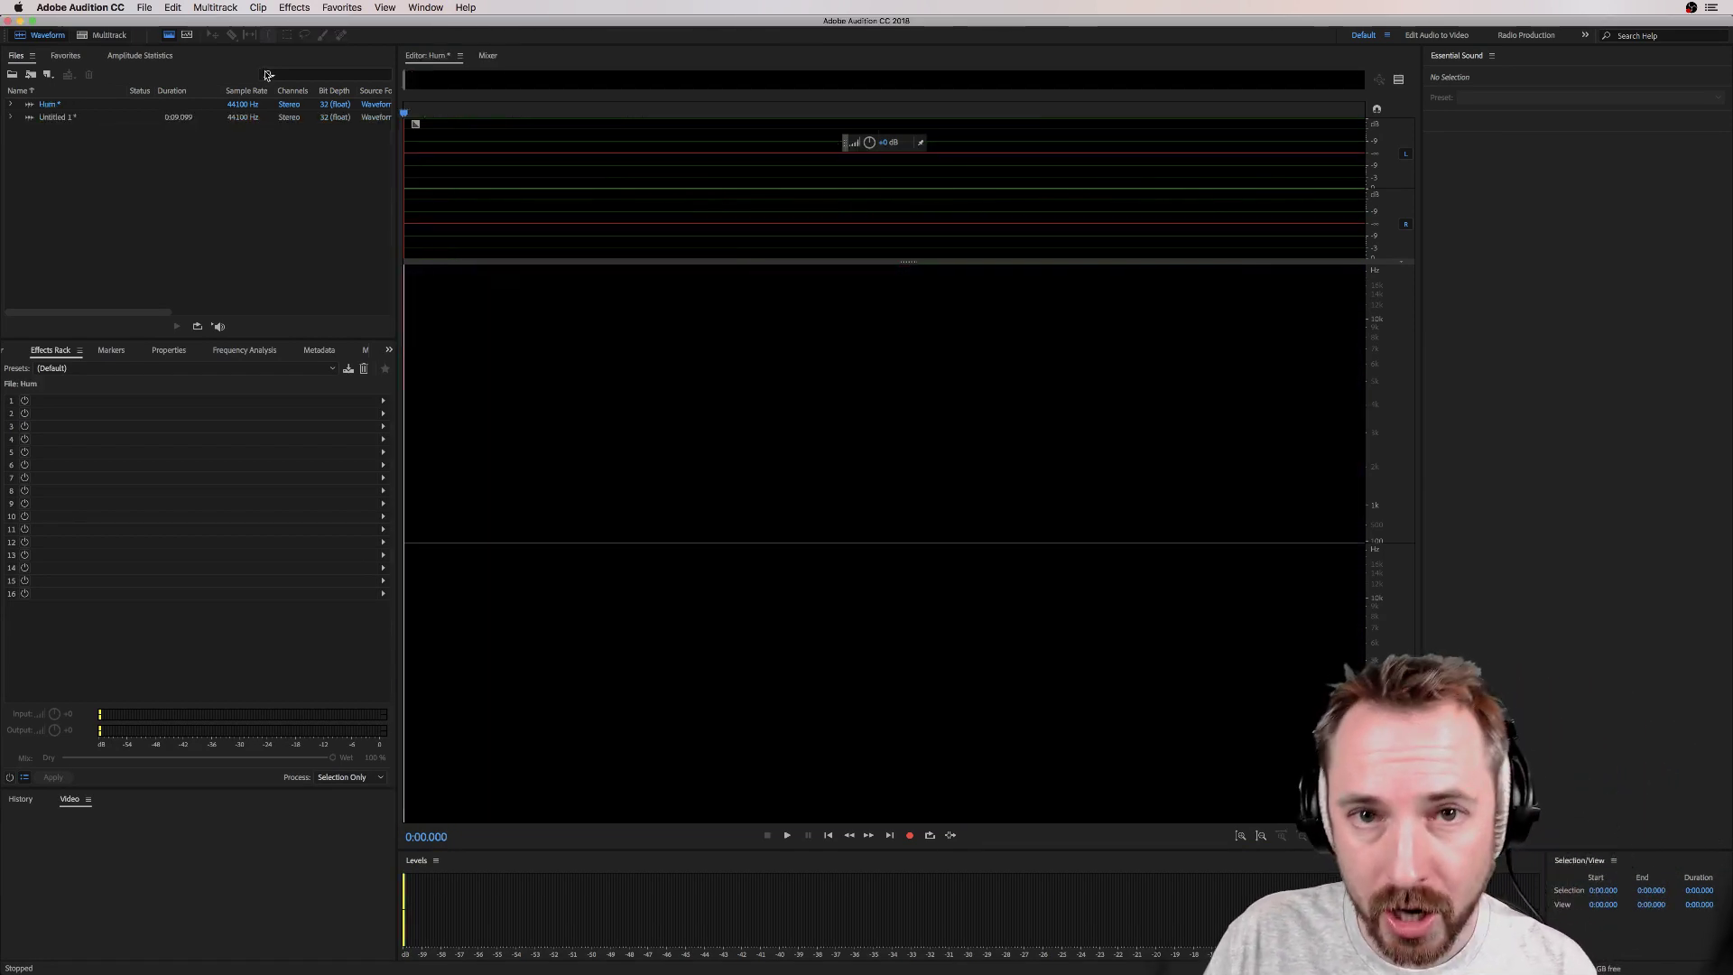
Step: In the Tones generator, set Base Frequency to 50 Hz and preview the tone
left_click(284, 9)
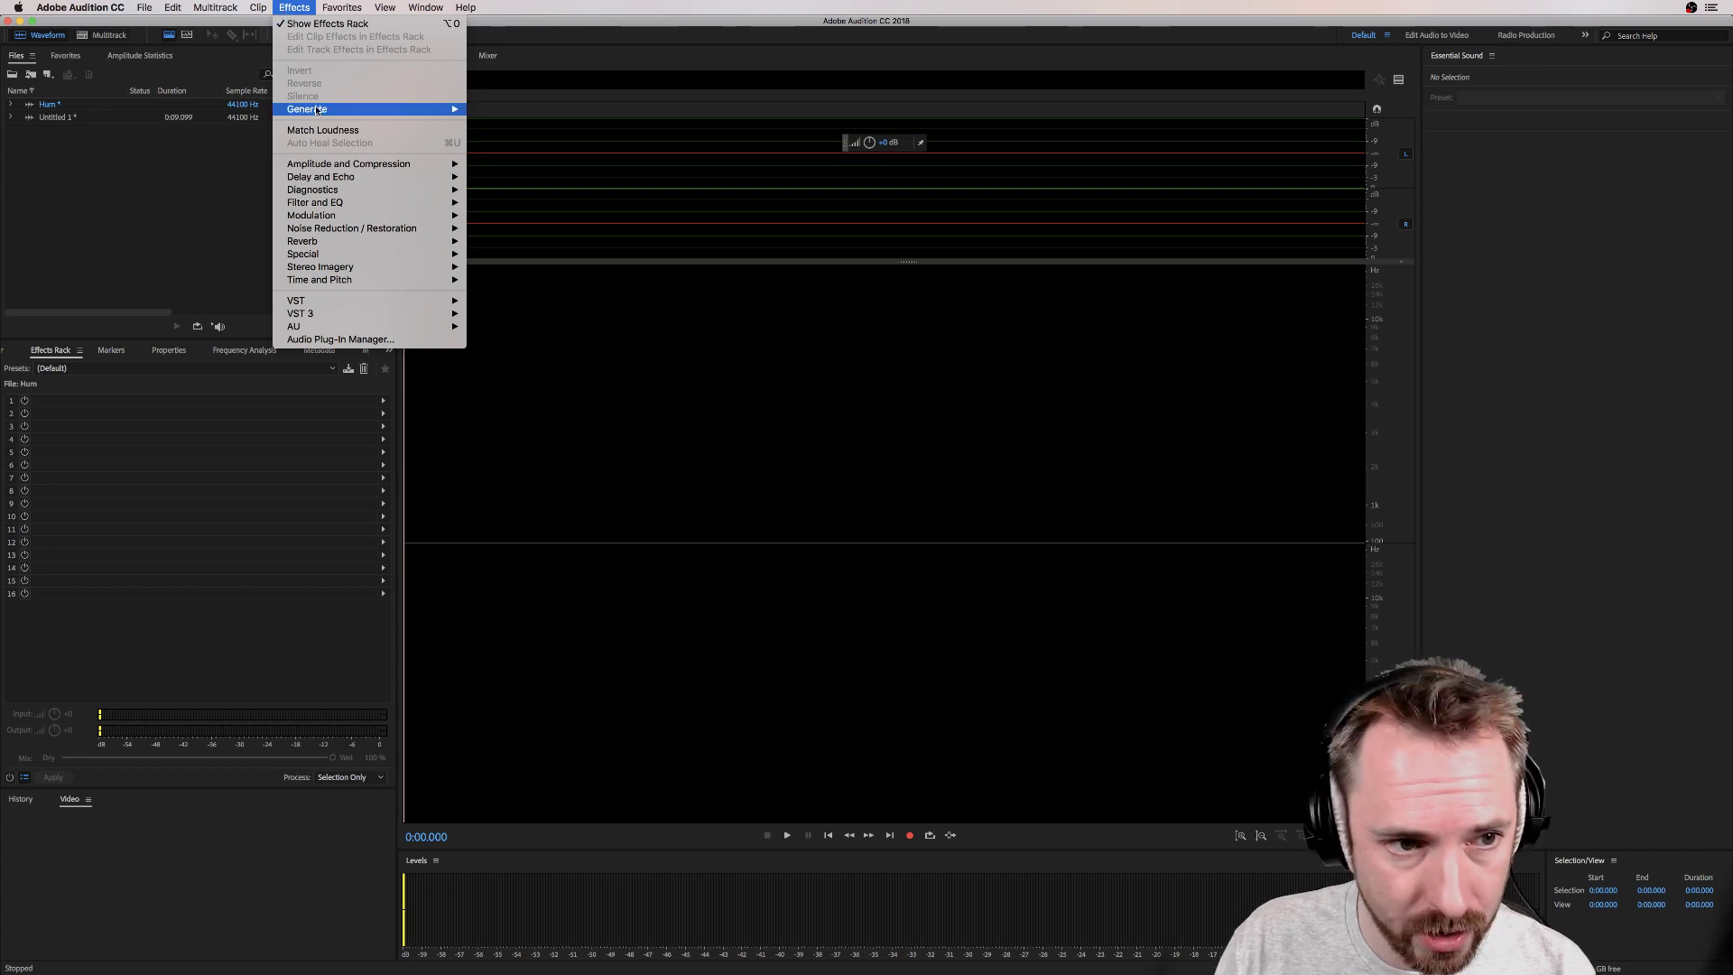
mouse_move(317, 114)
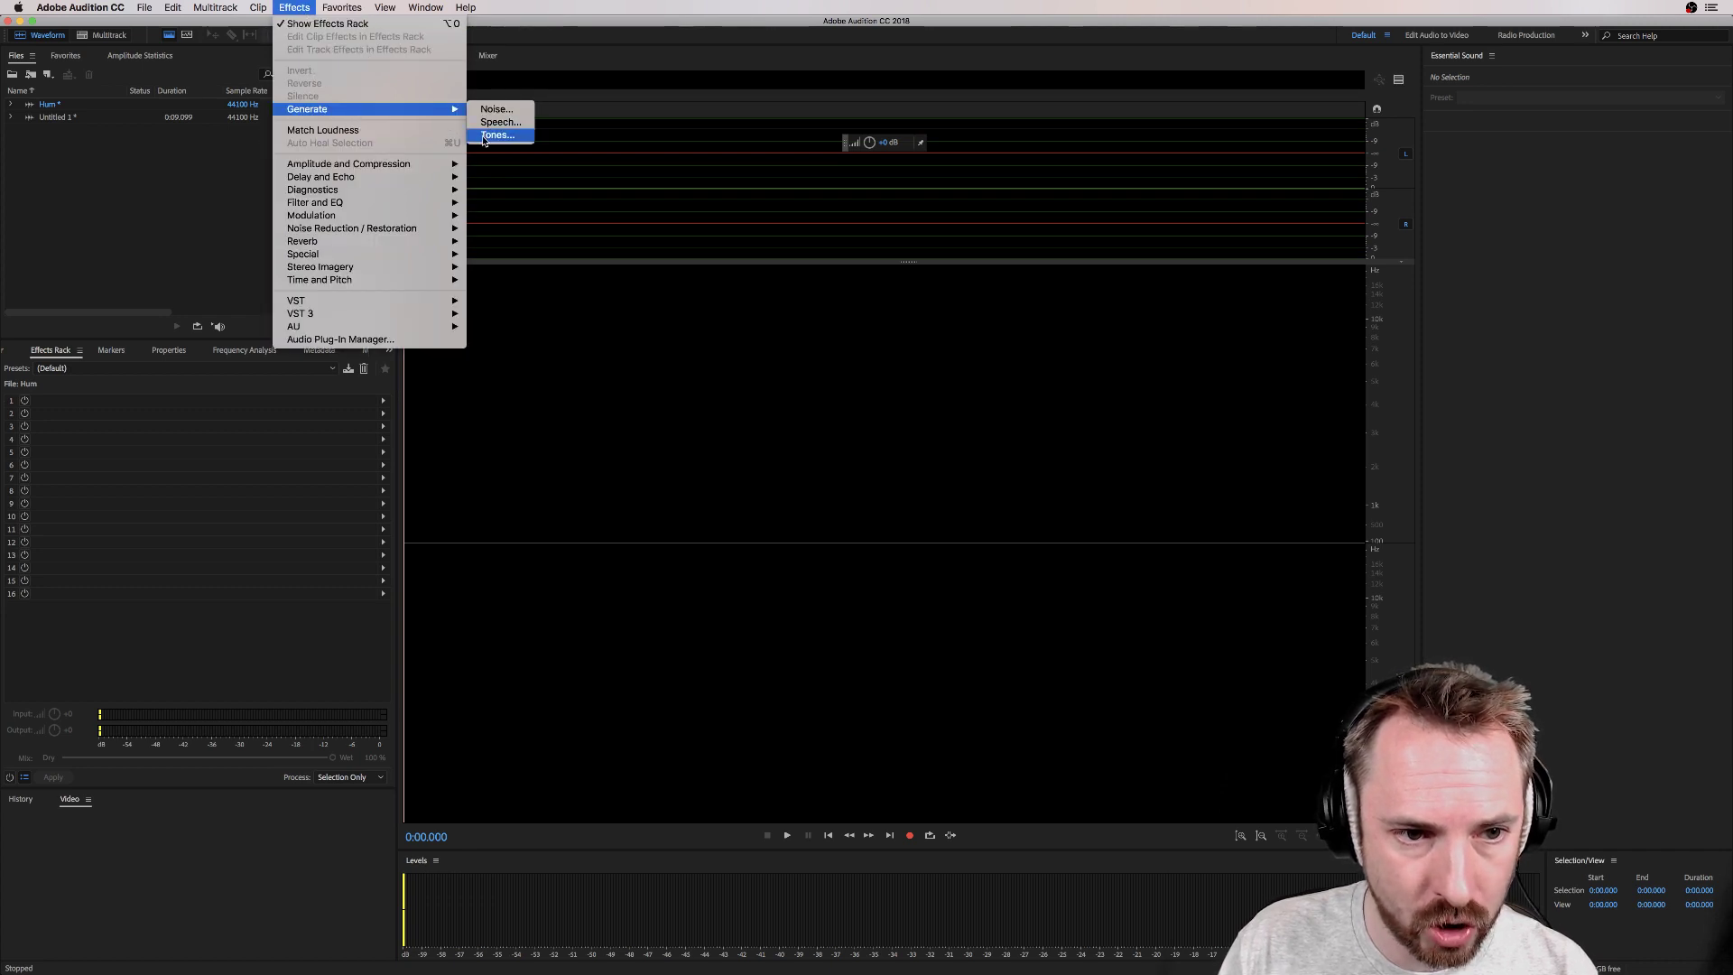
left_click(487, 136)
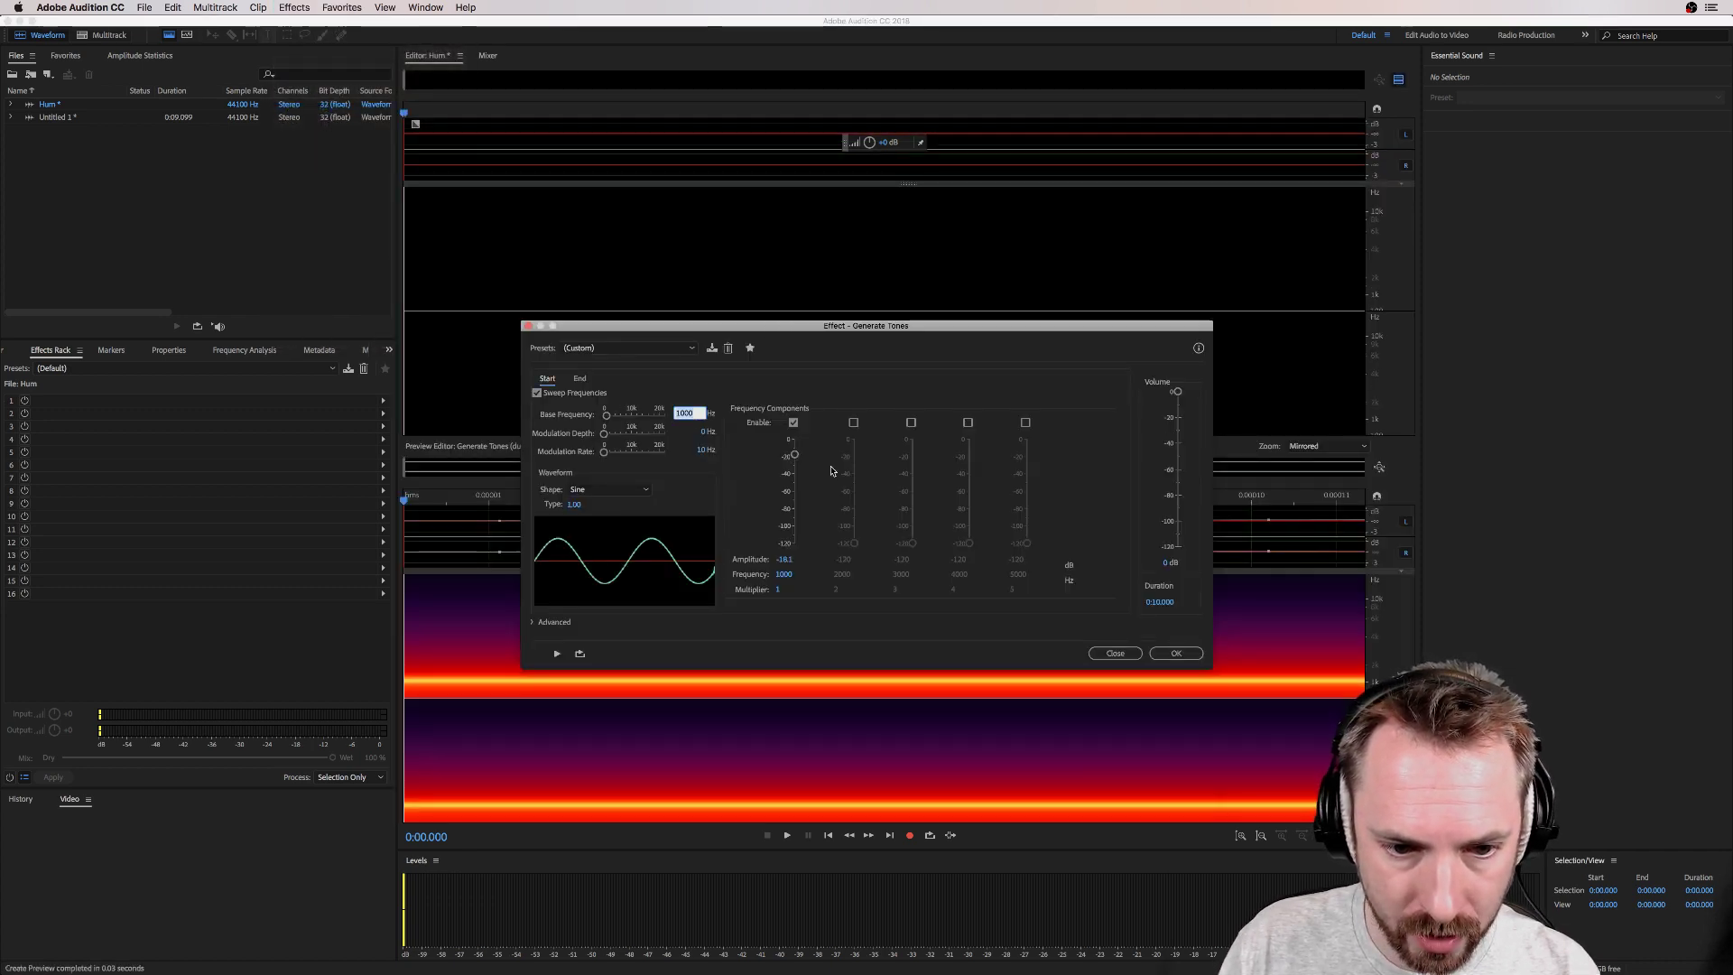
type("50")
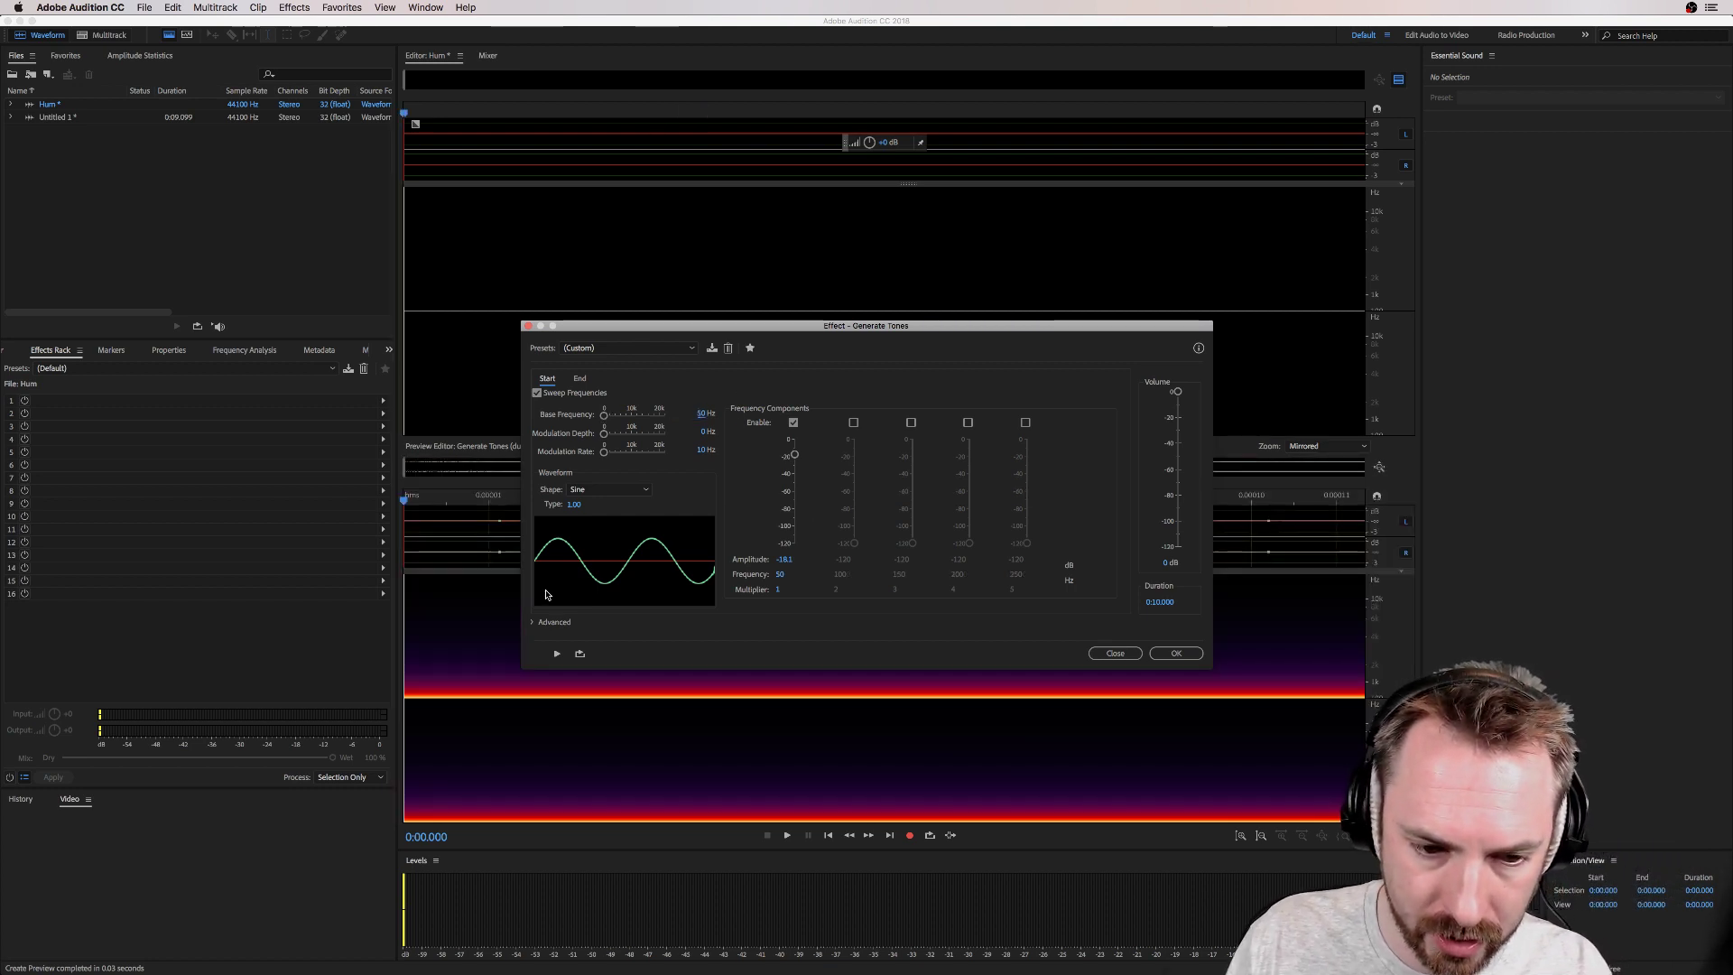
key("space")
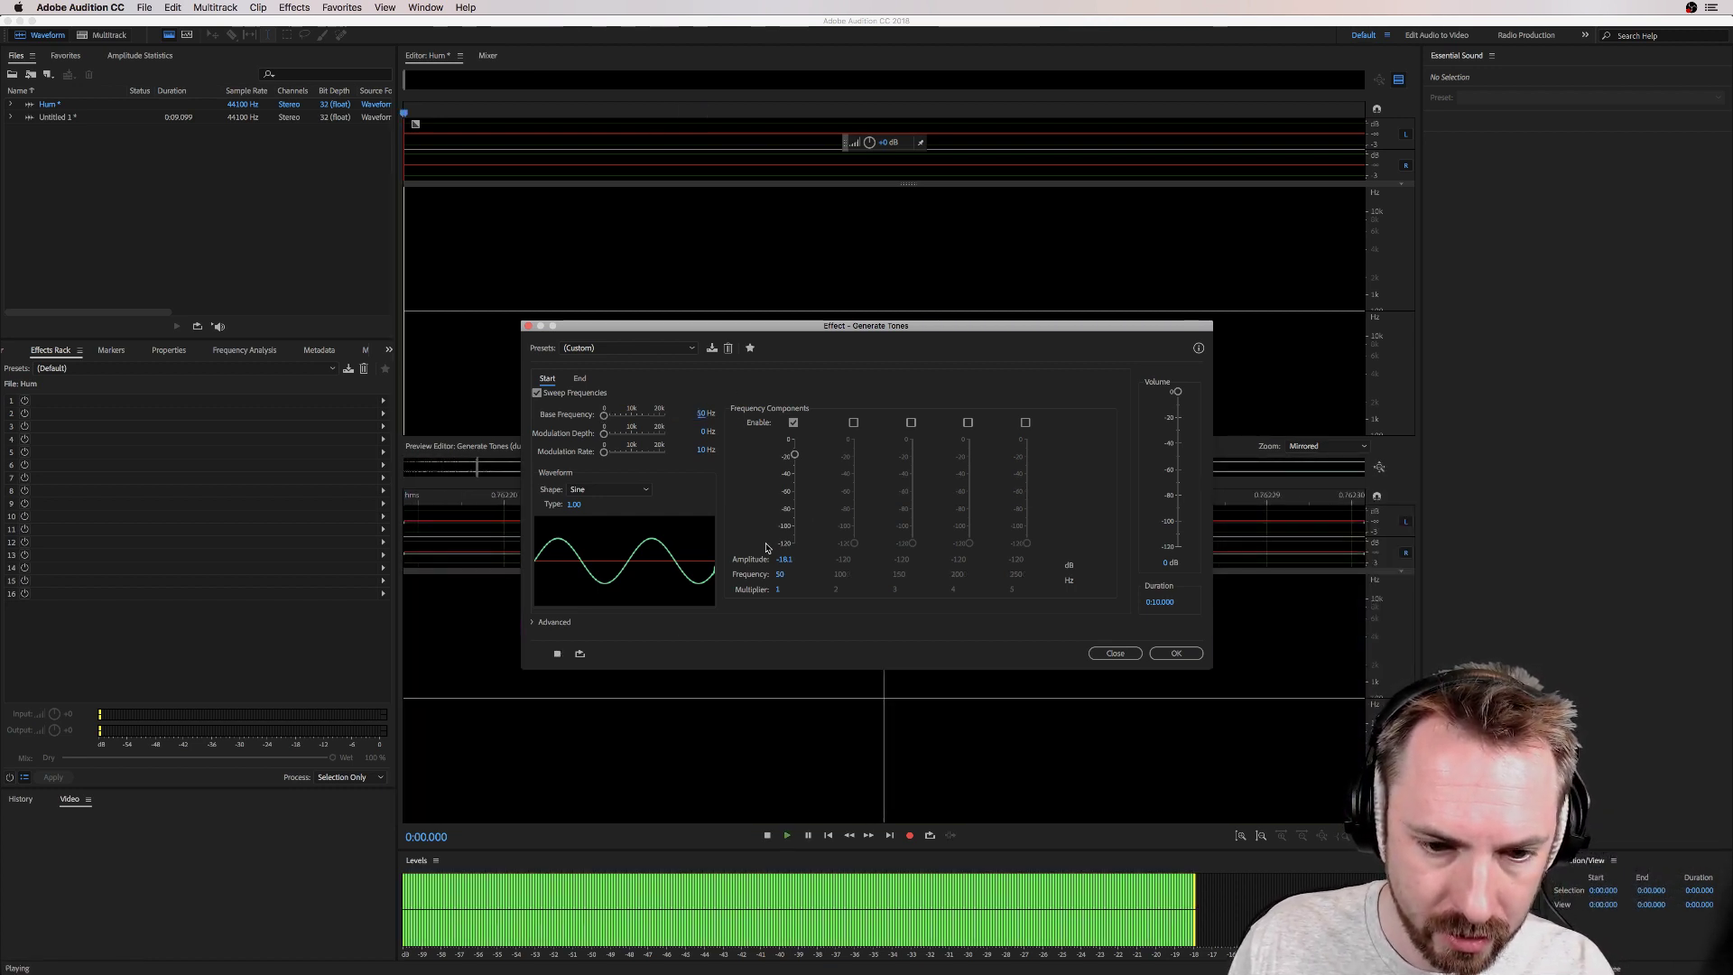
key("space")
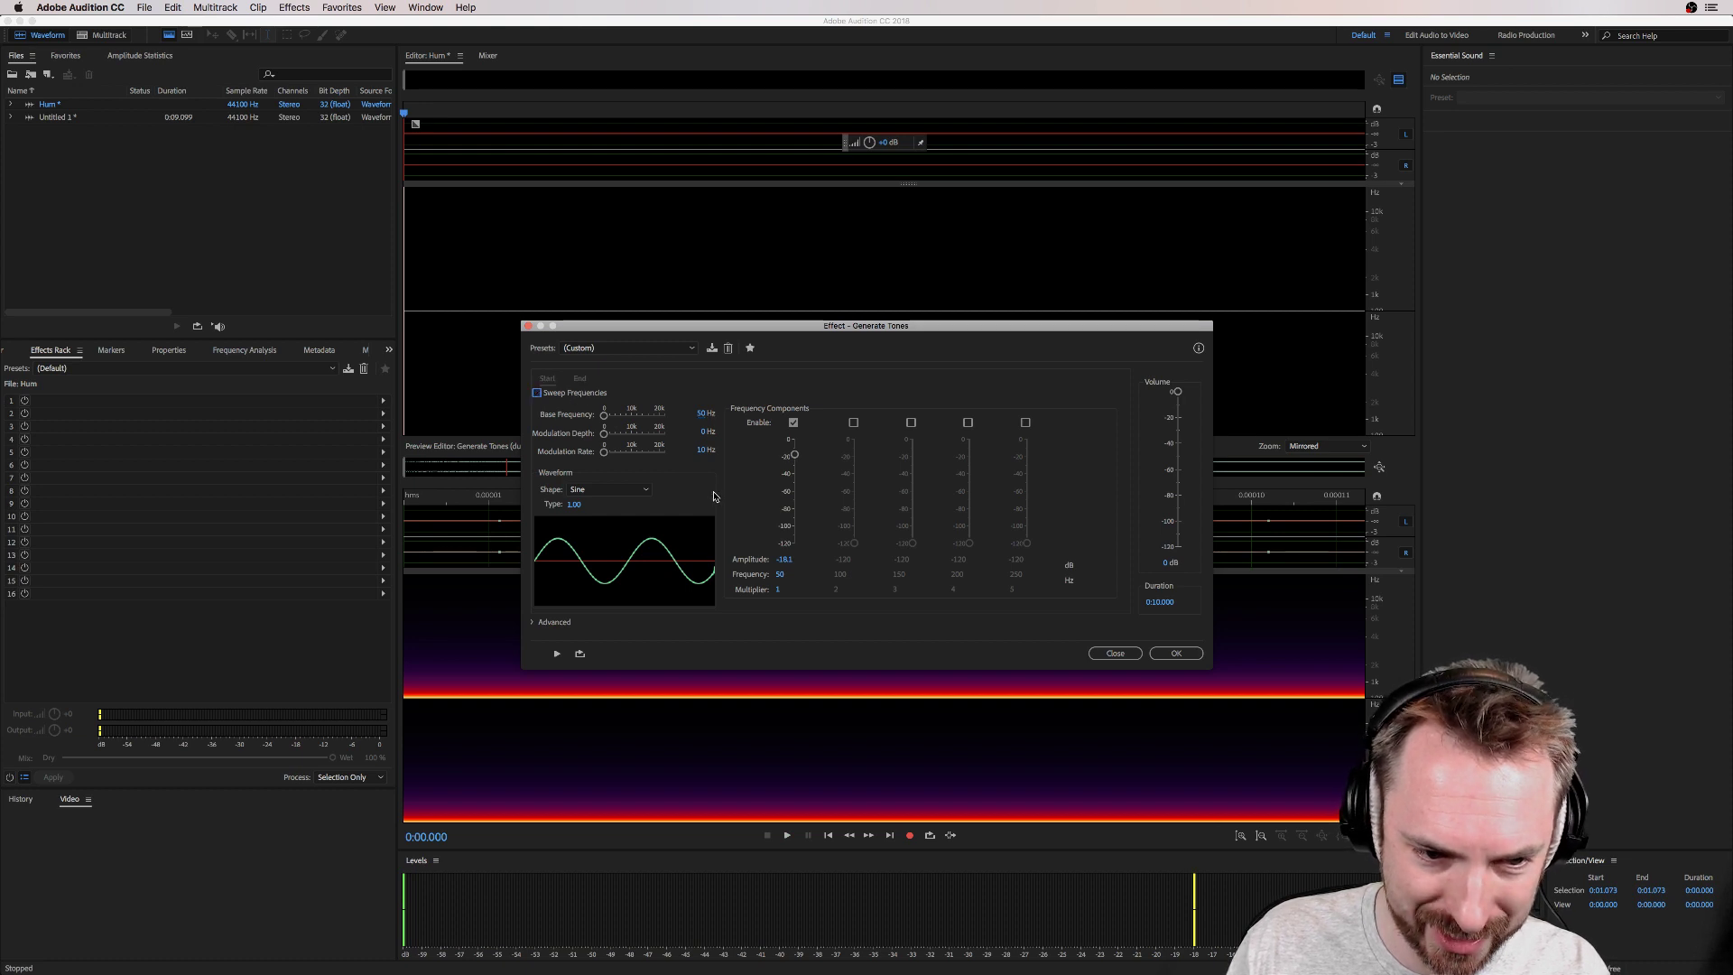
key("space")
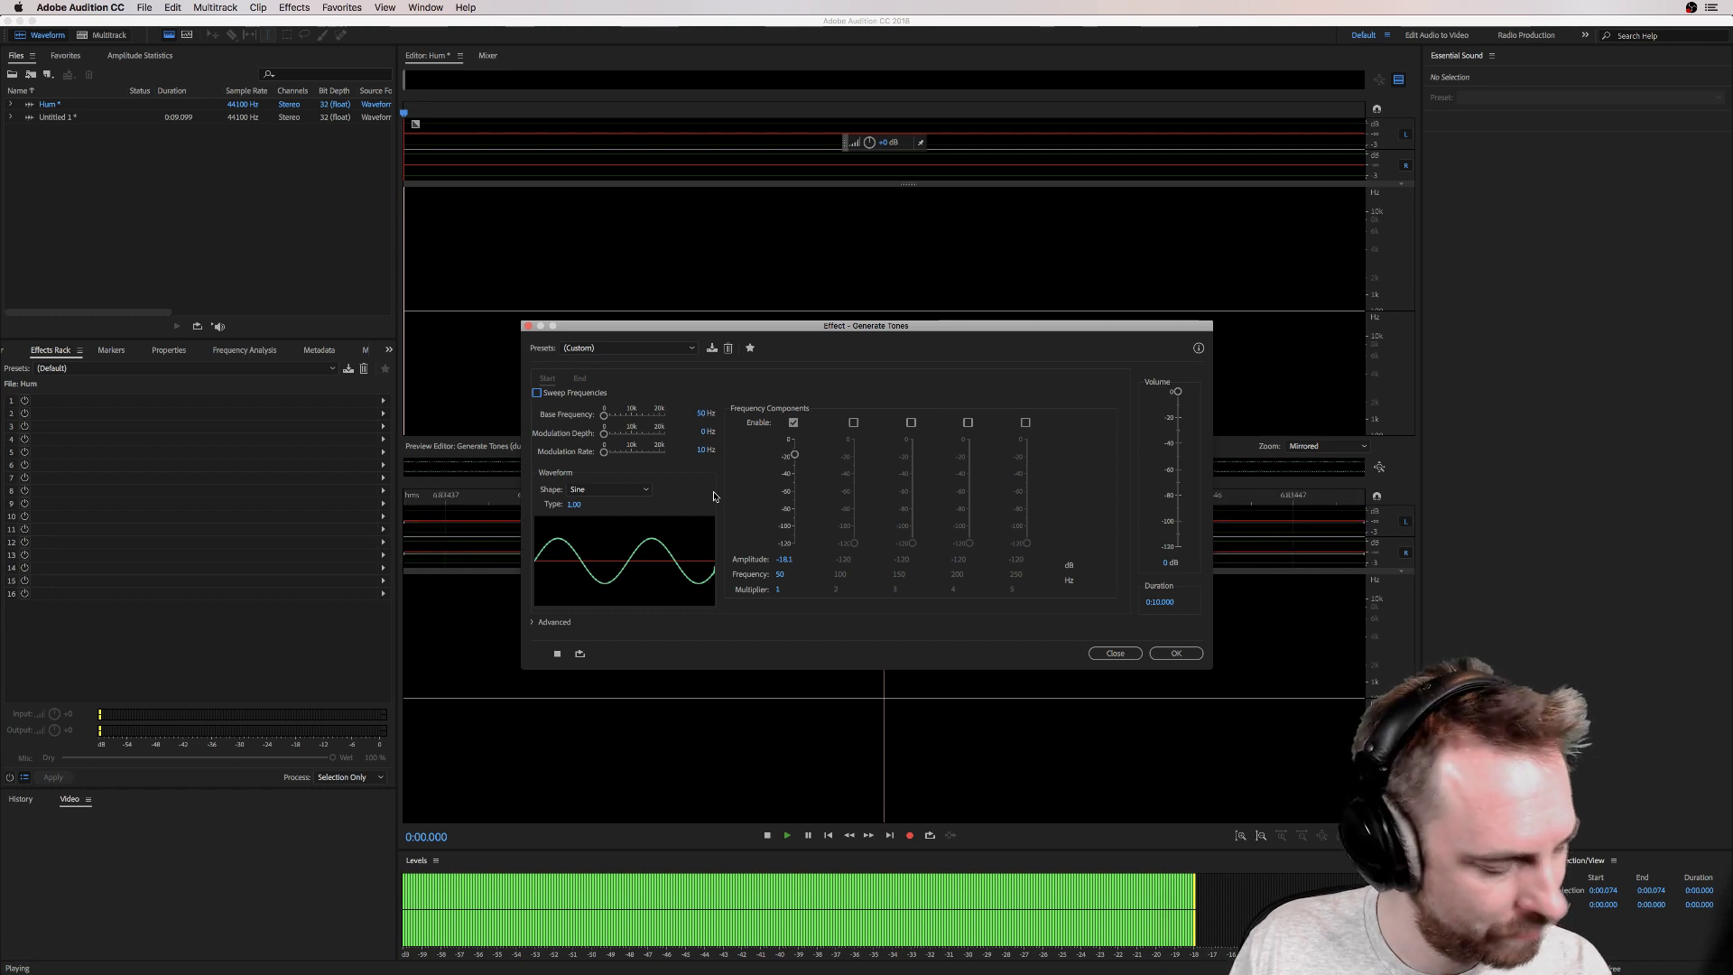
key("space")
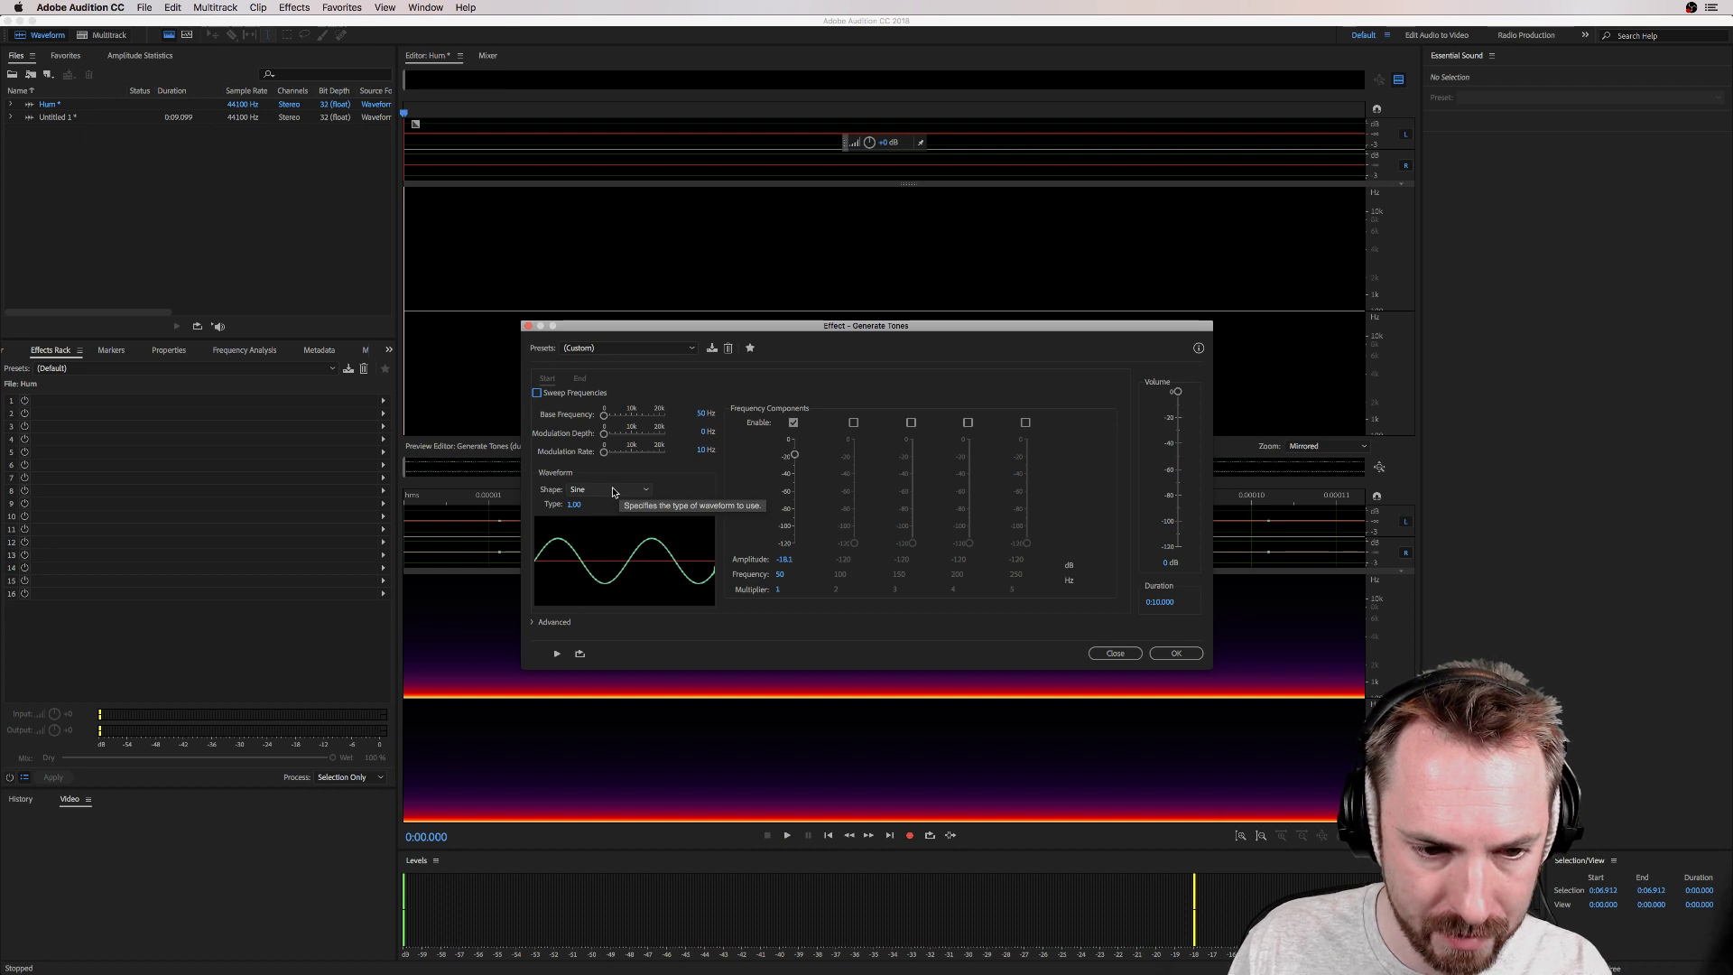
Step: Switch the tone shape to Square, preview it, and generate it into Hum
left_click(613, 490)
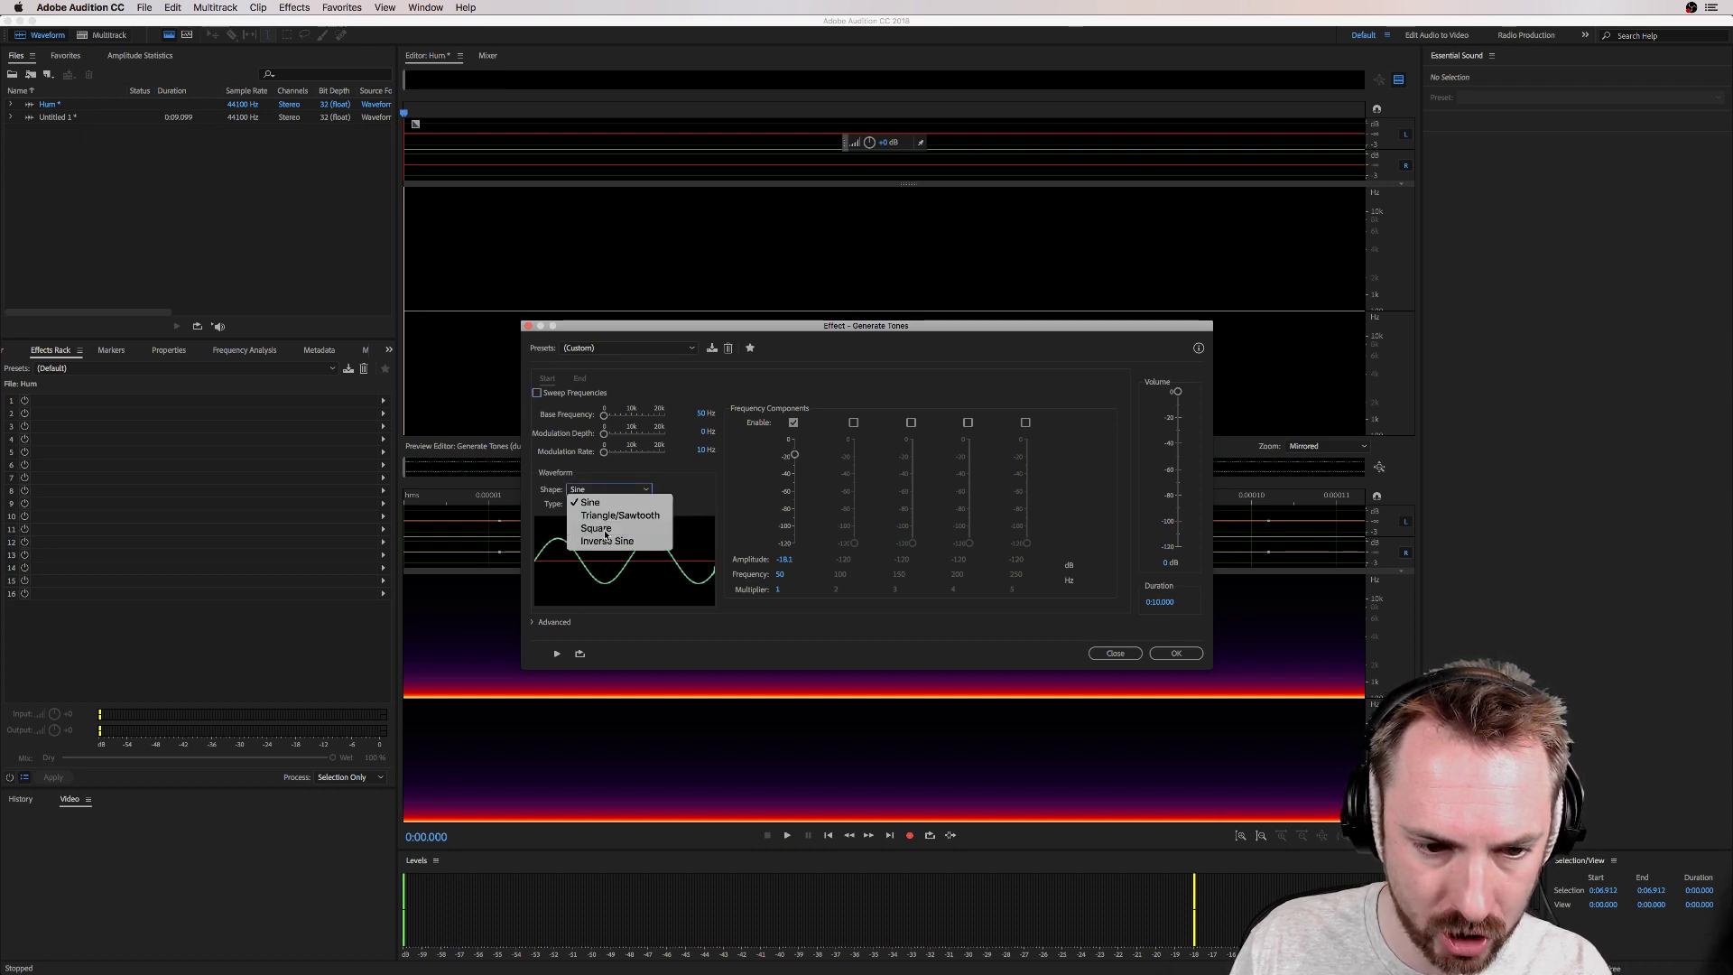
left_click(605, 529)
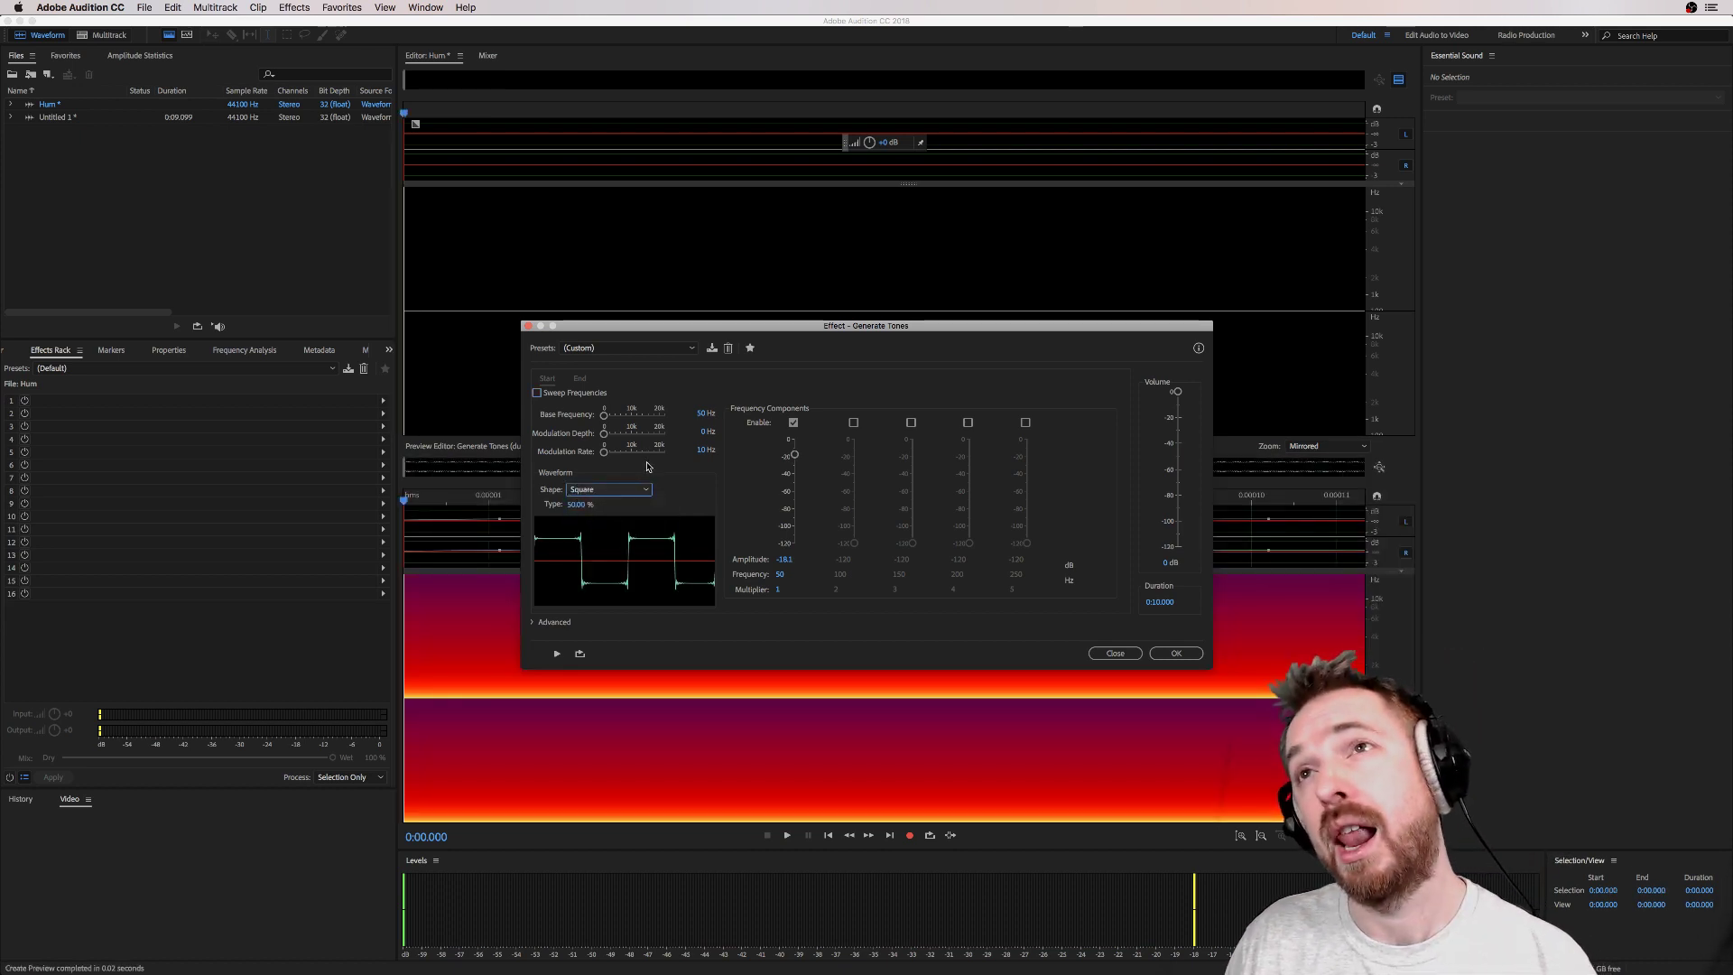
key("space")
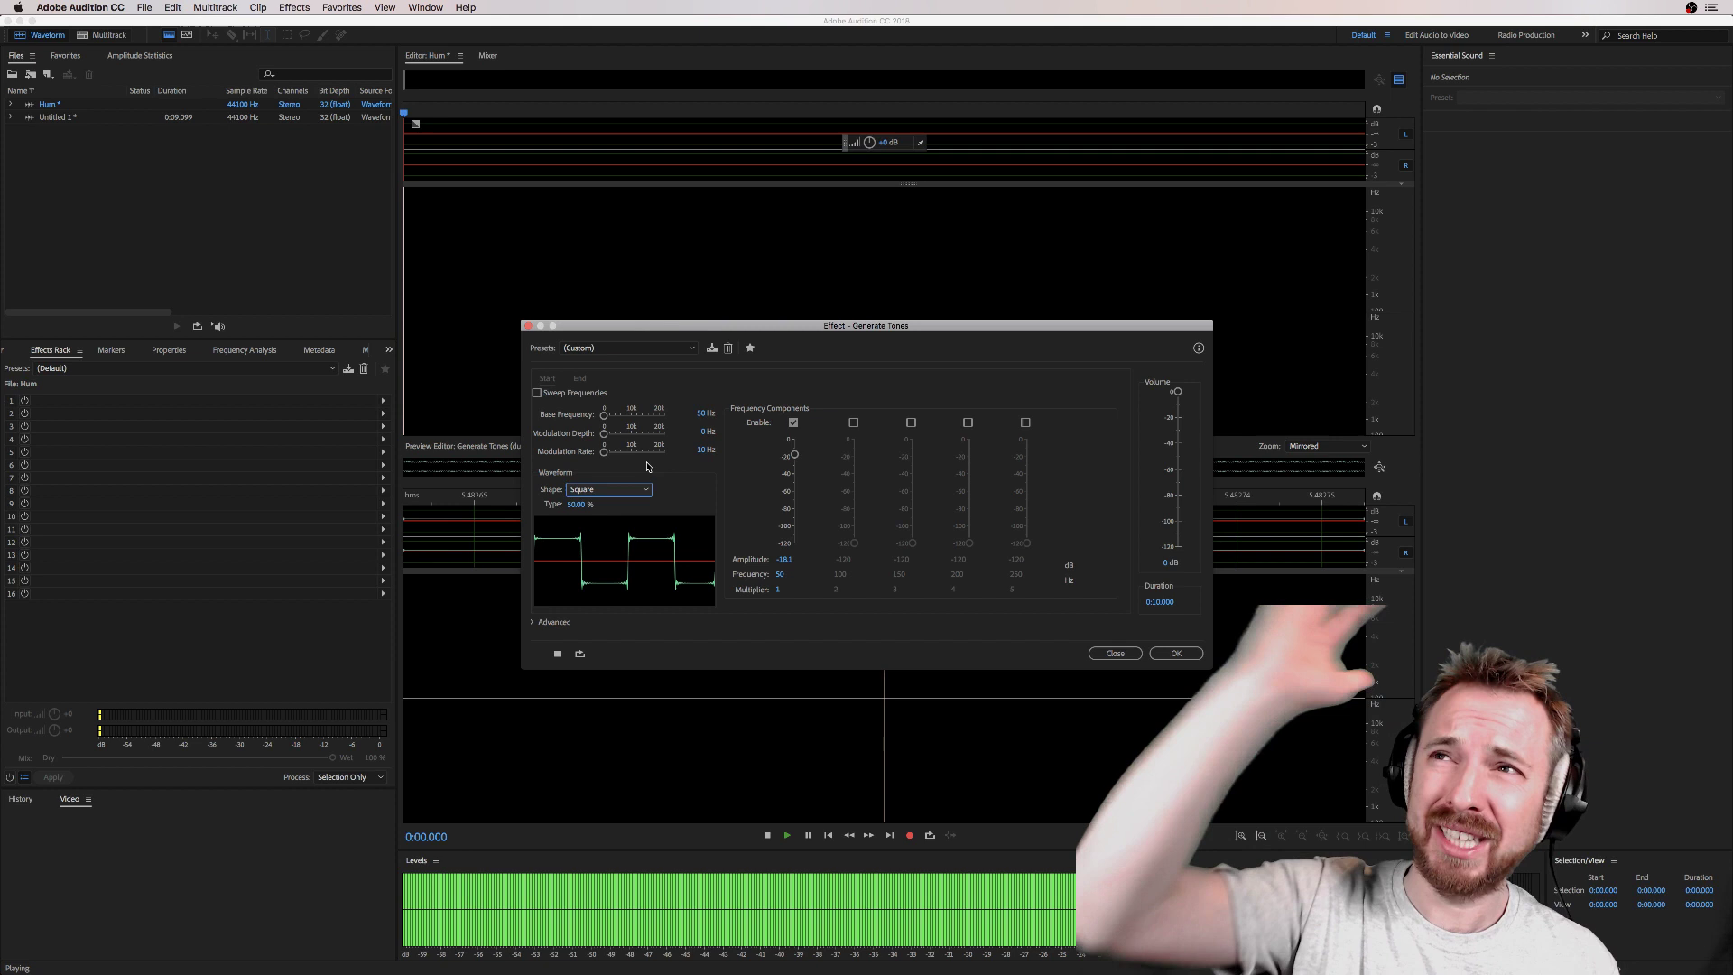
key("space")
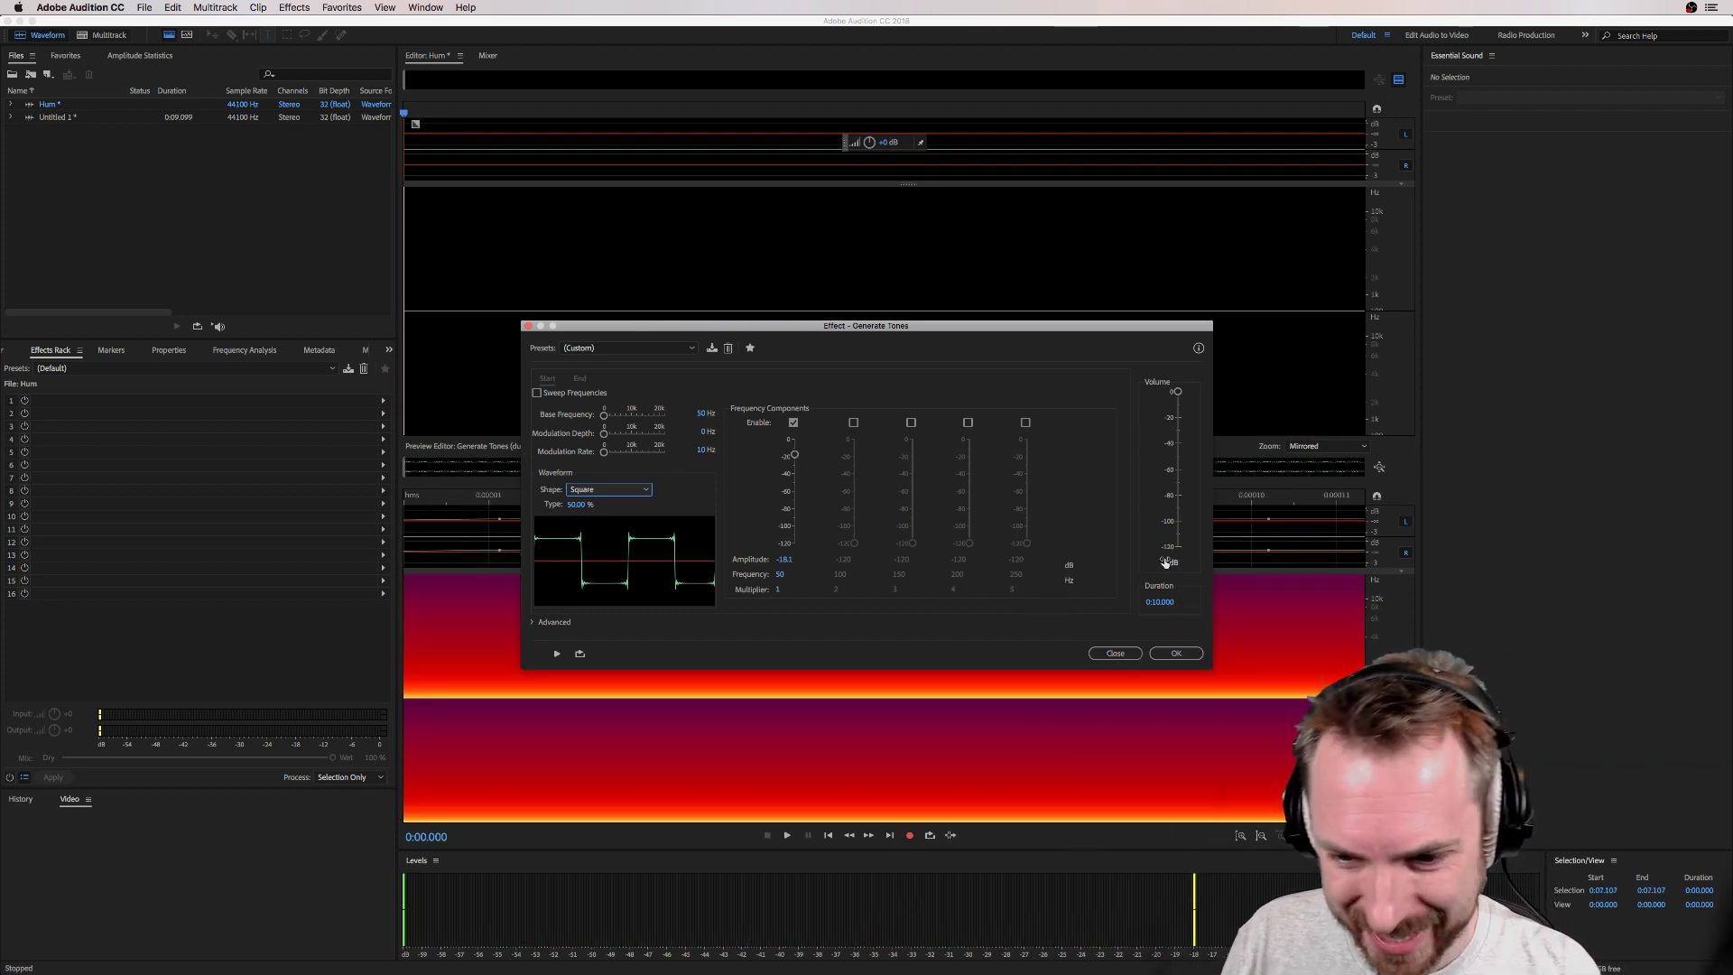
left_click(1175, 651)
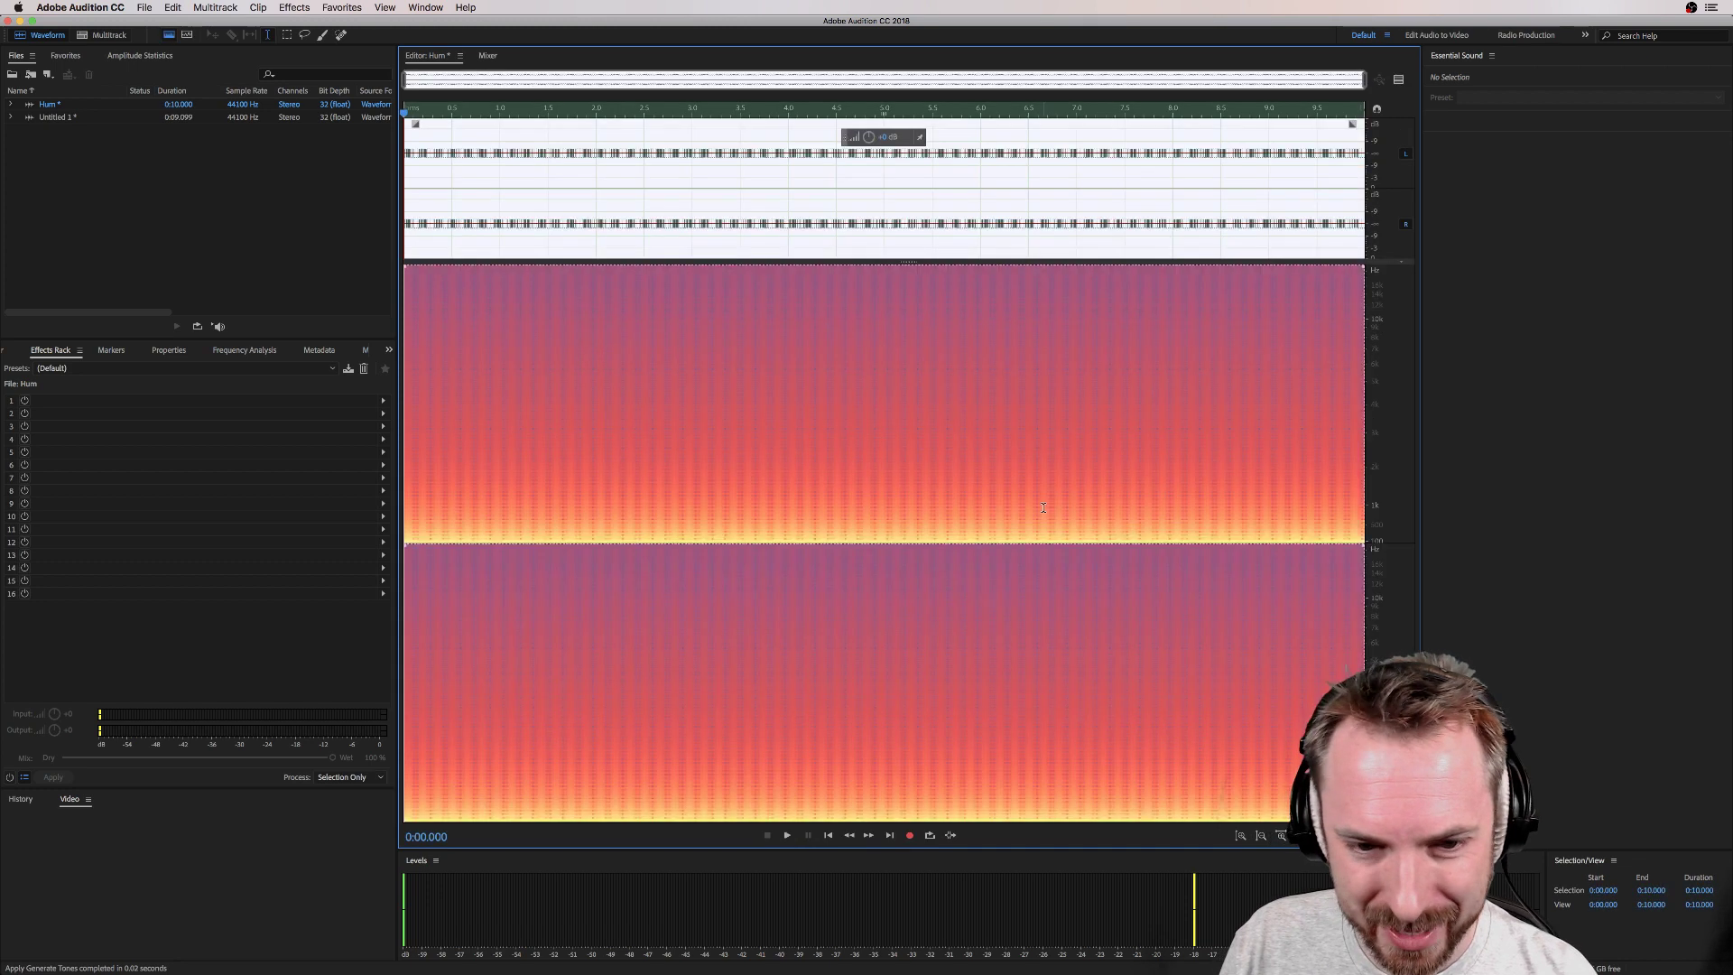
Step: Play the hum, lower its volume, and copy its audio
key("space")
key("space")
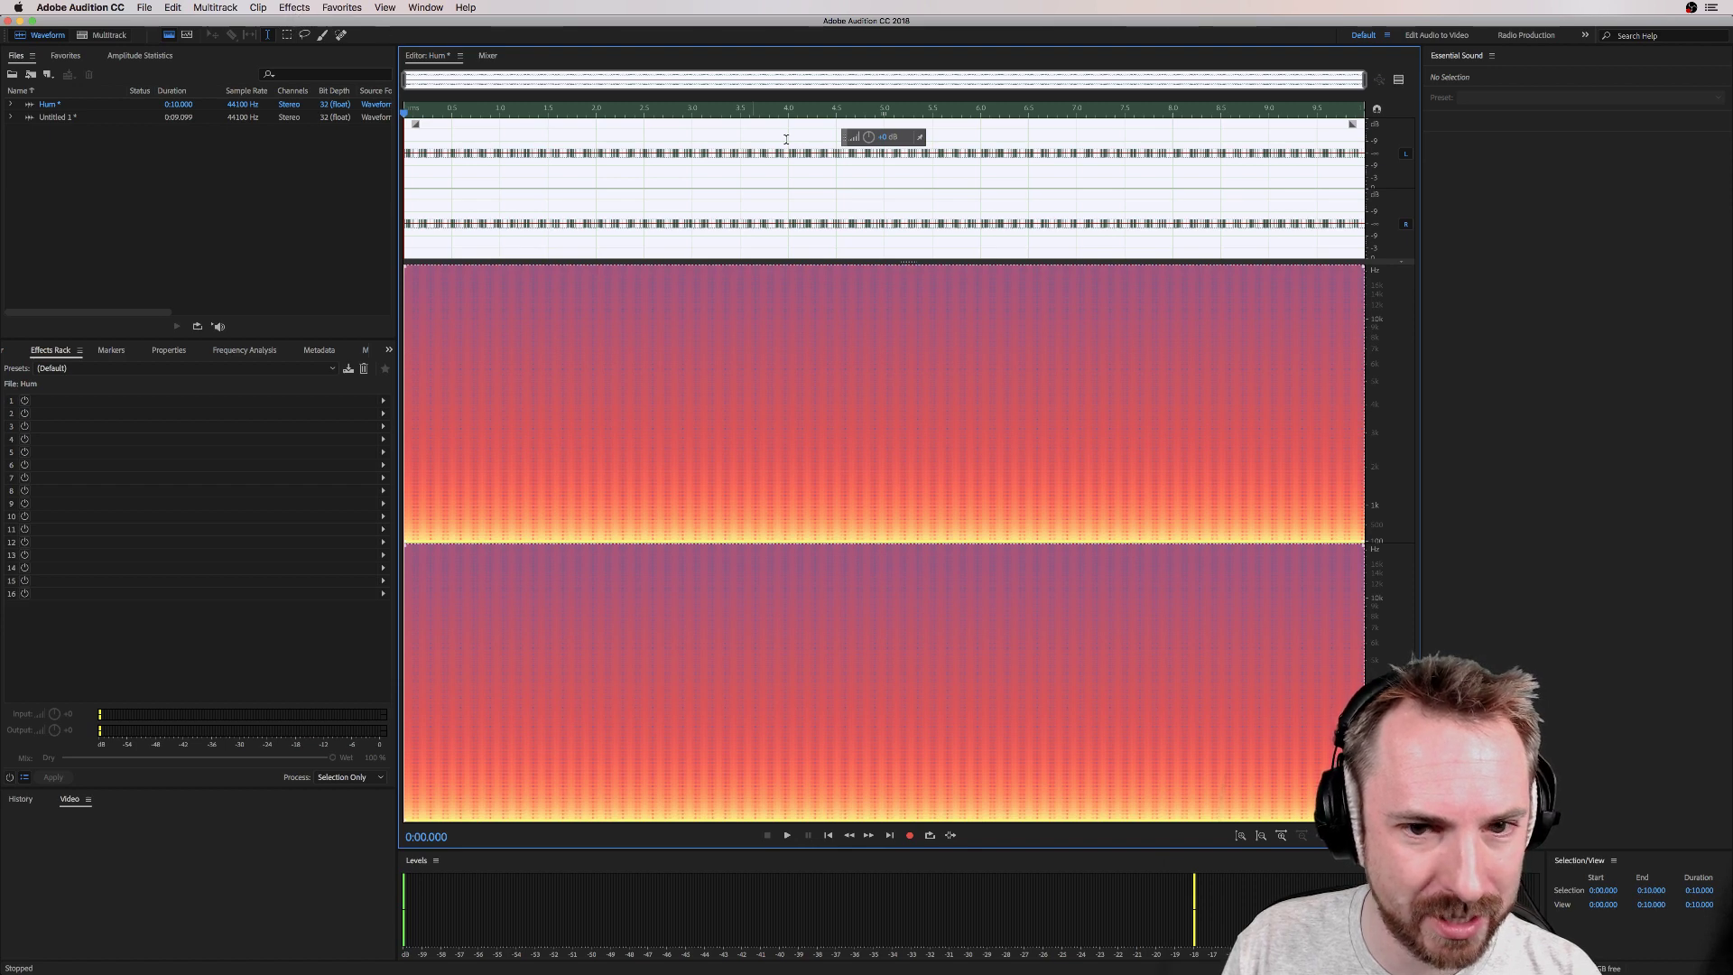
left_click_drag(871, 142, 870, 154)
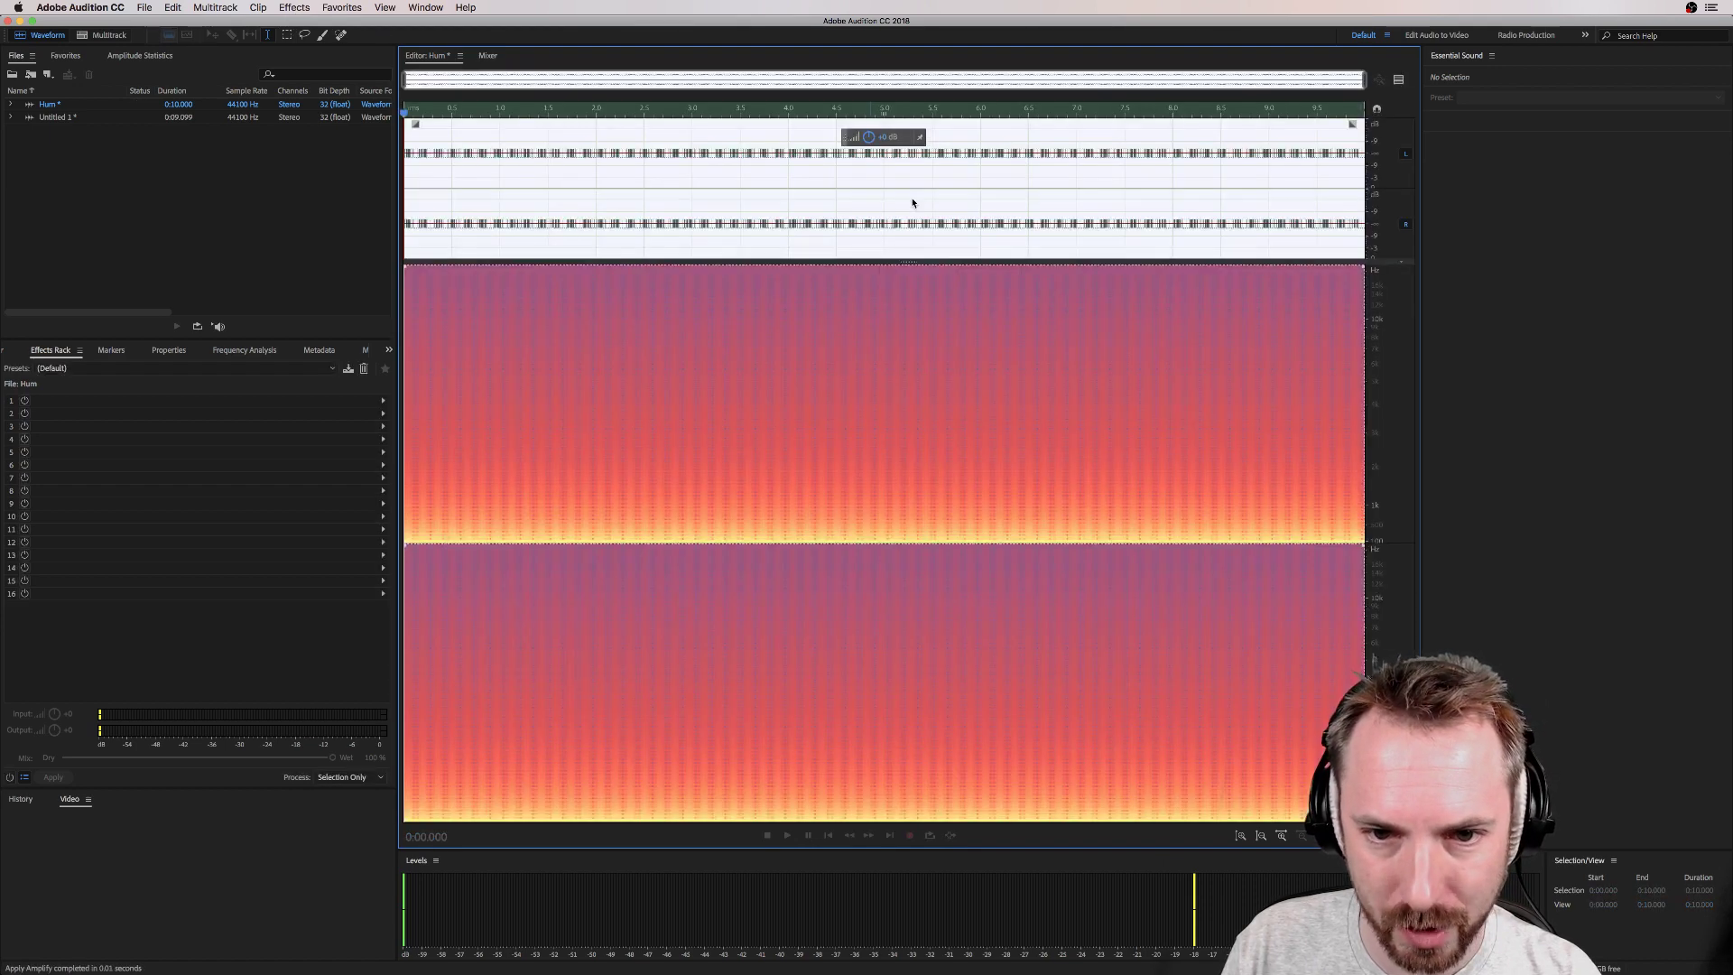
key("space")
key("space")
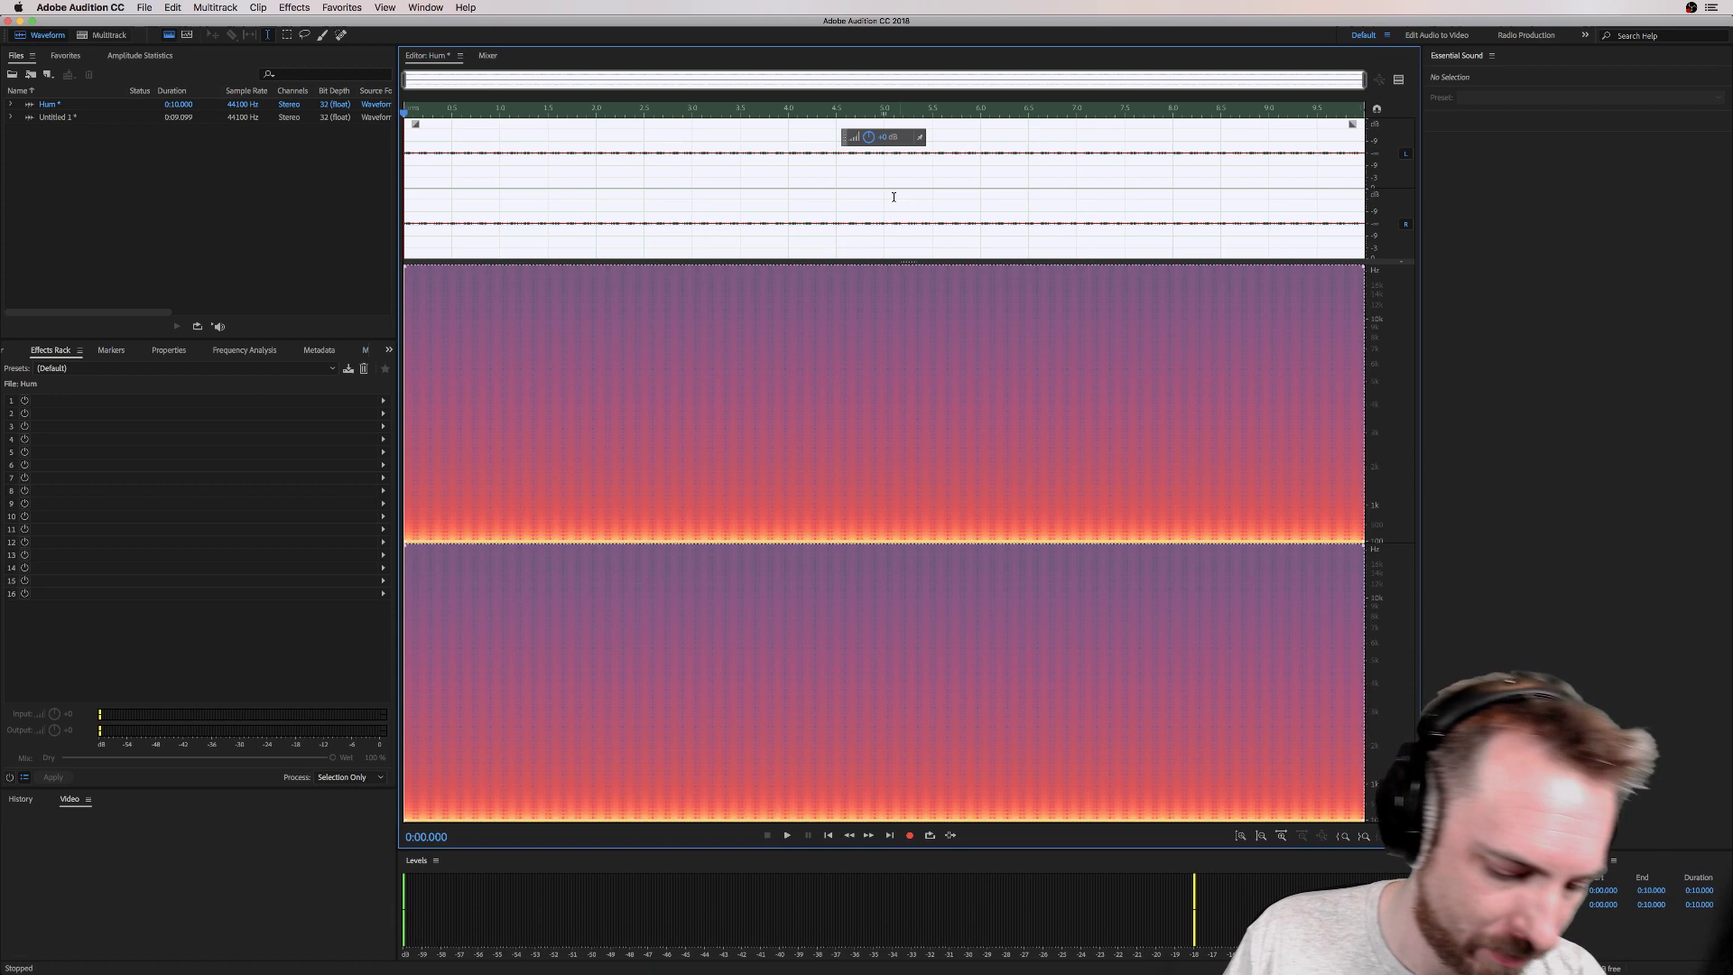
key("ctrl+c")
Step: Mix-paste the copied hum over all of Untitled 1 and listen to the result
double_click(56, 117)
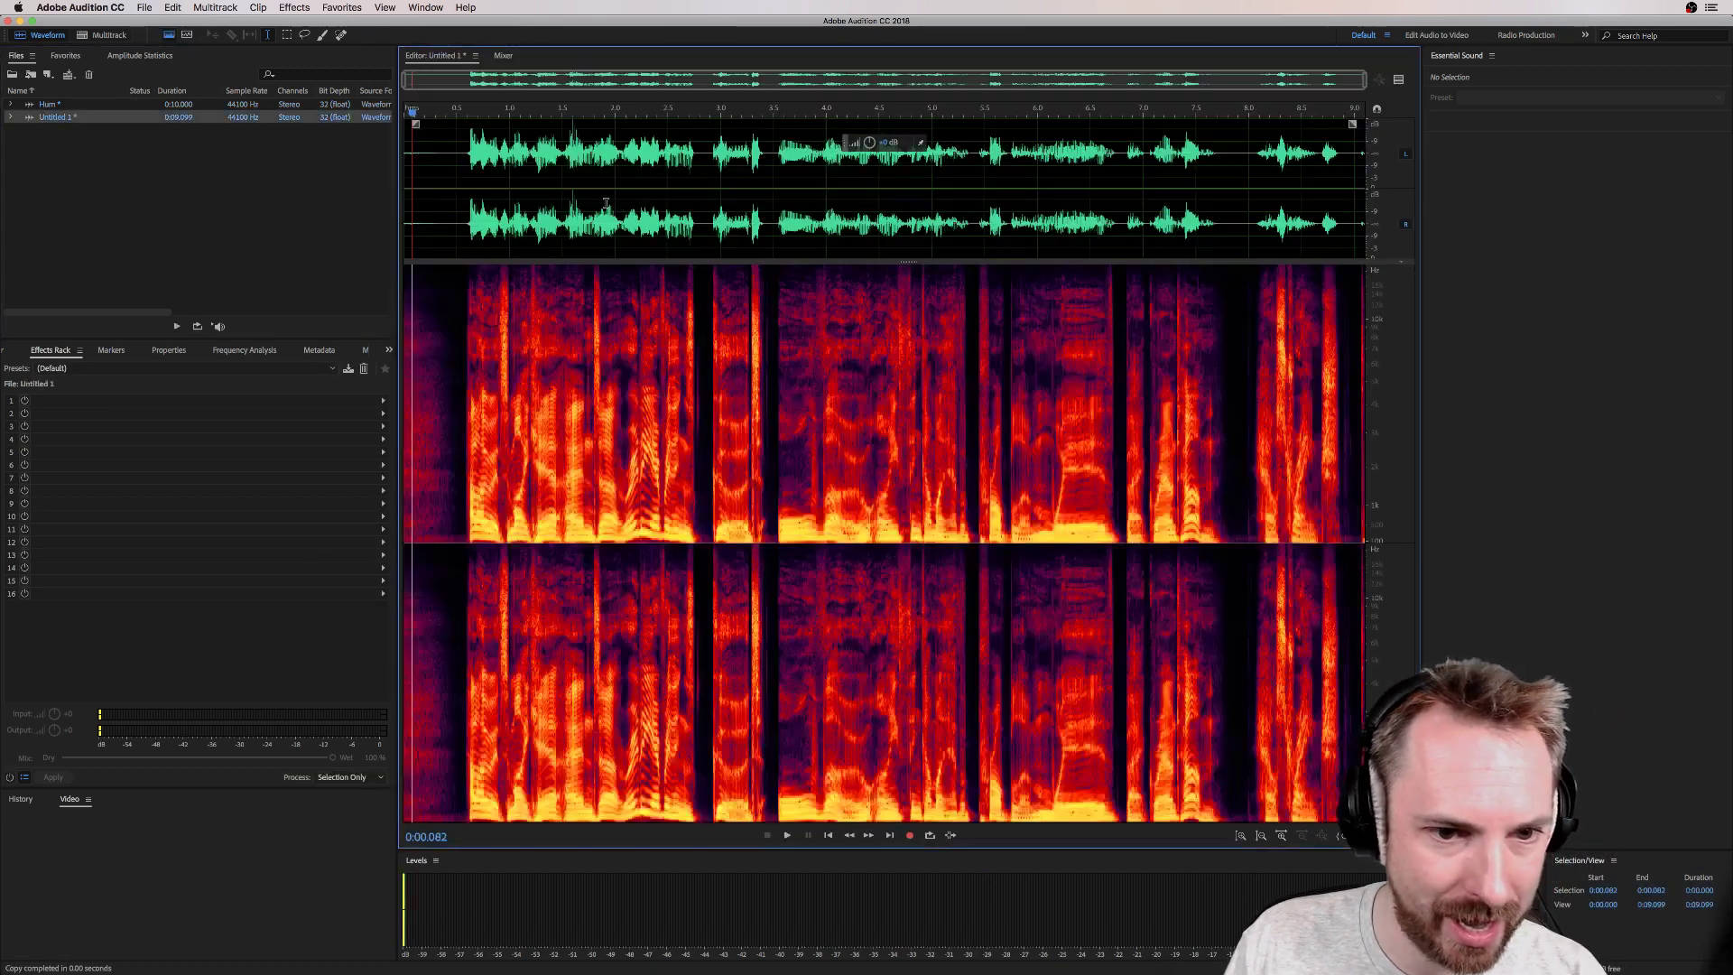
key("ctrl+a")
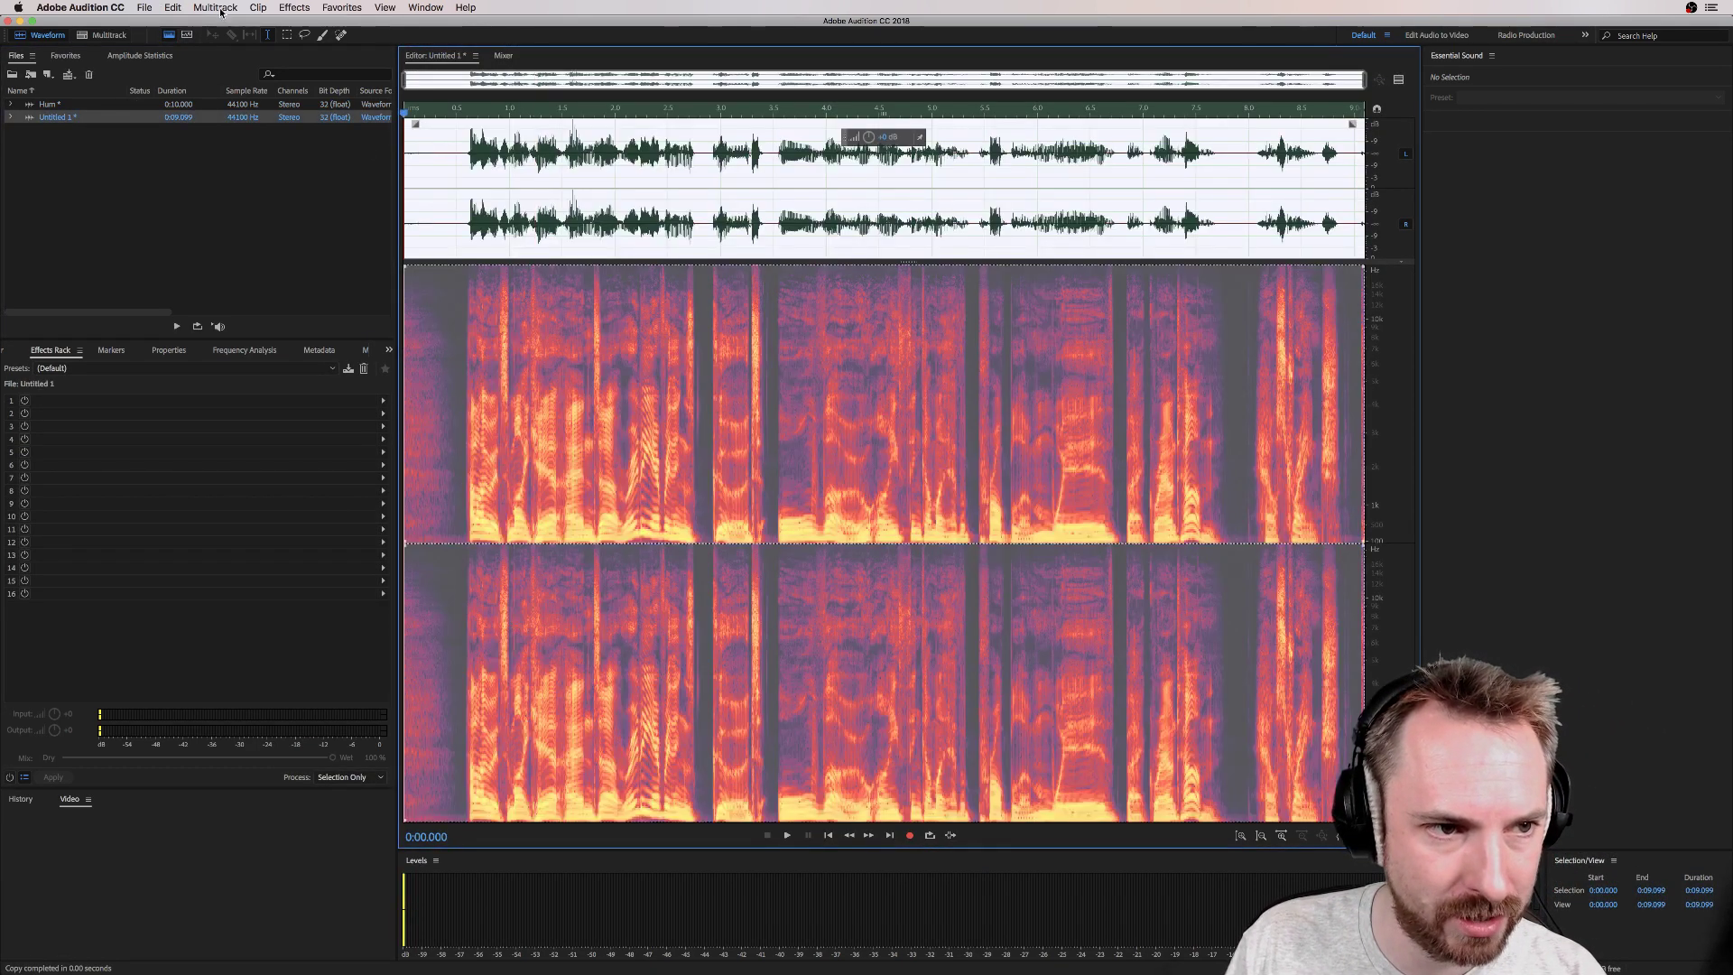
left_click(215, 8)
mouse_move(173, 7)
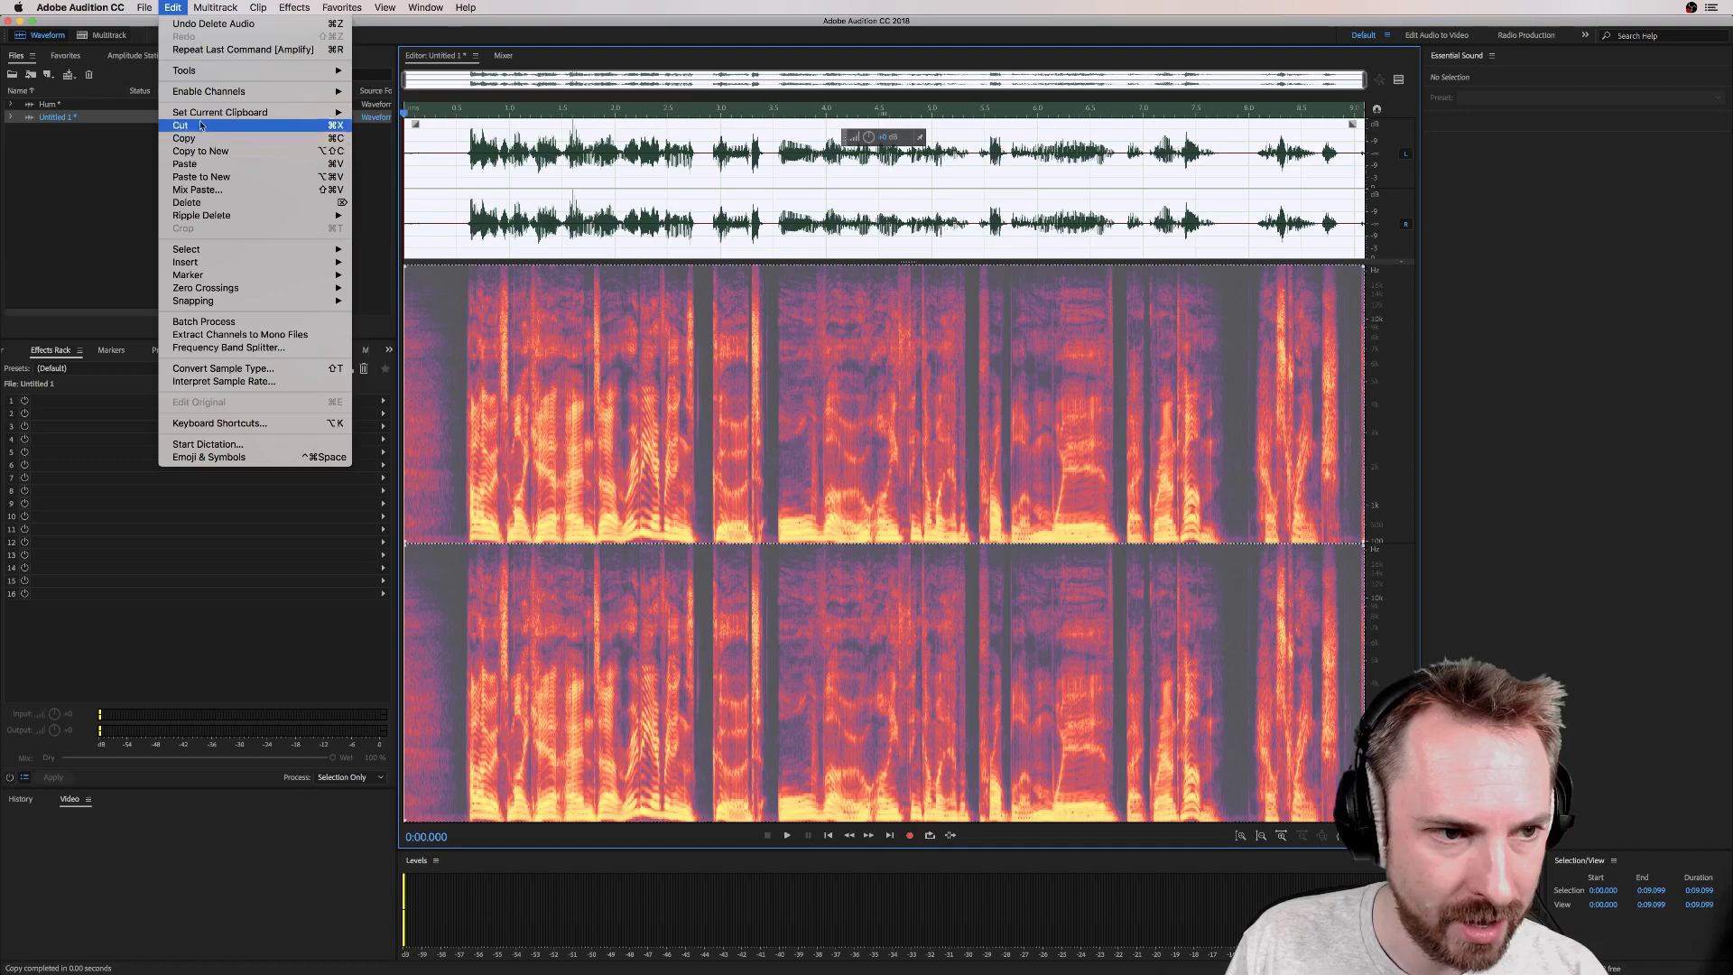
left_click(217, 189)
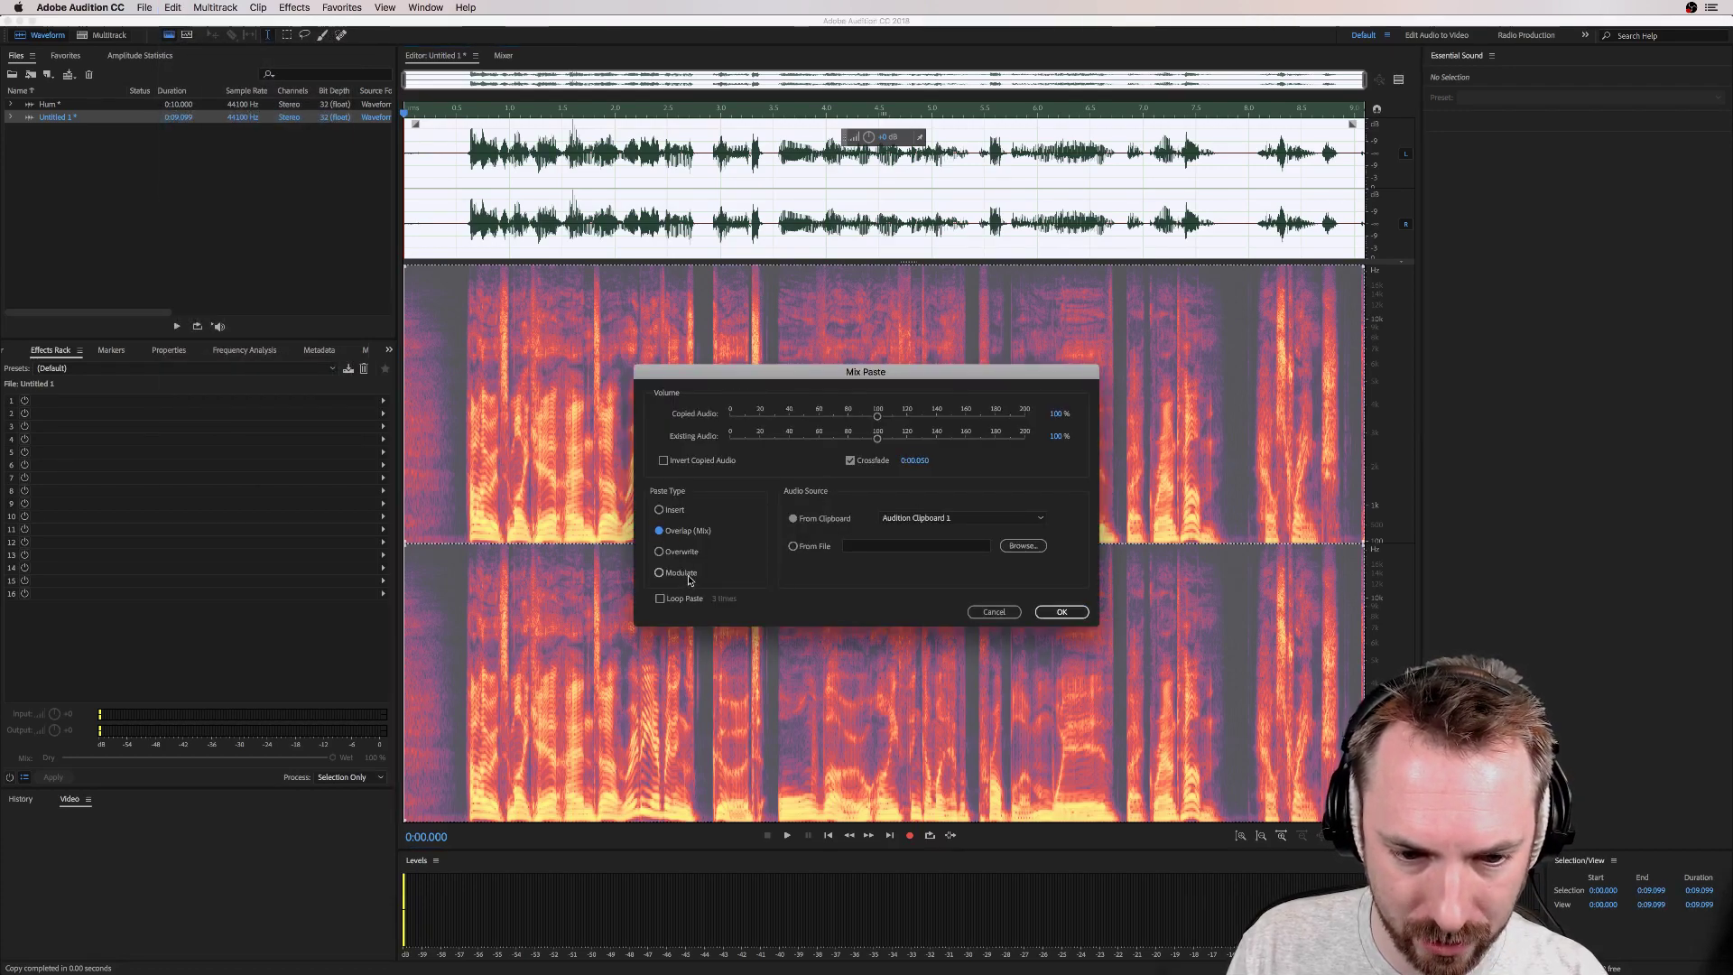
left_click(1065, 613)
key("space")
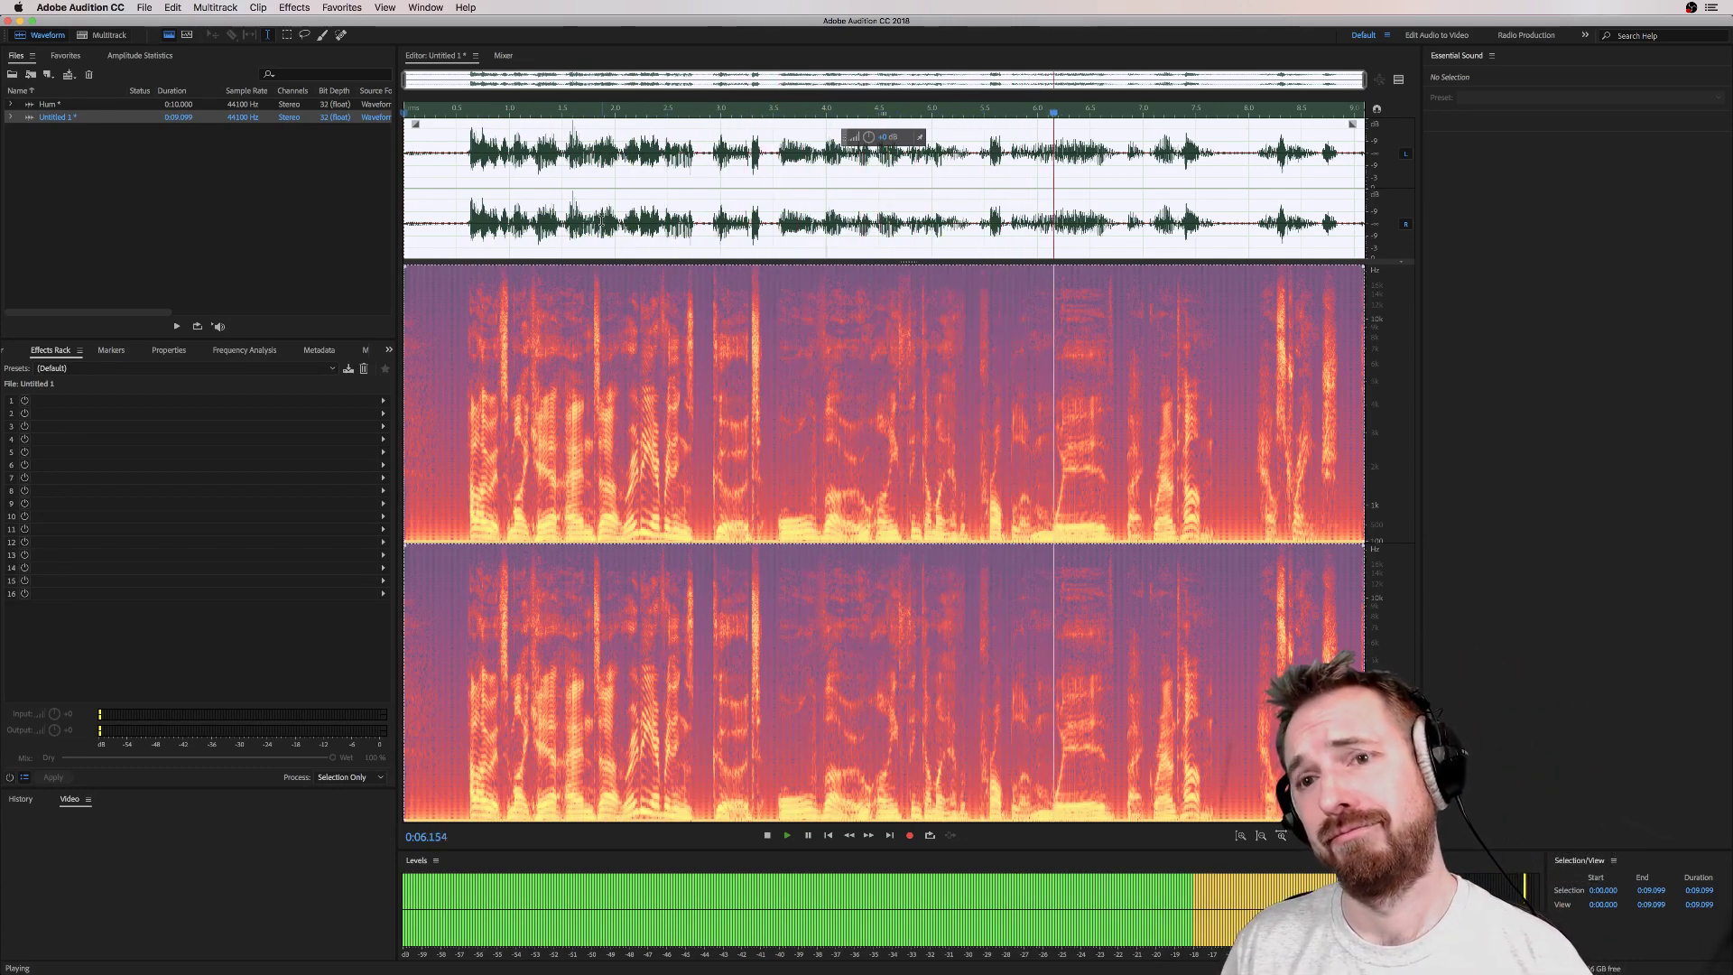
key("space")
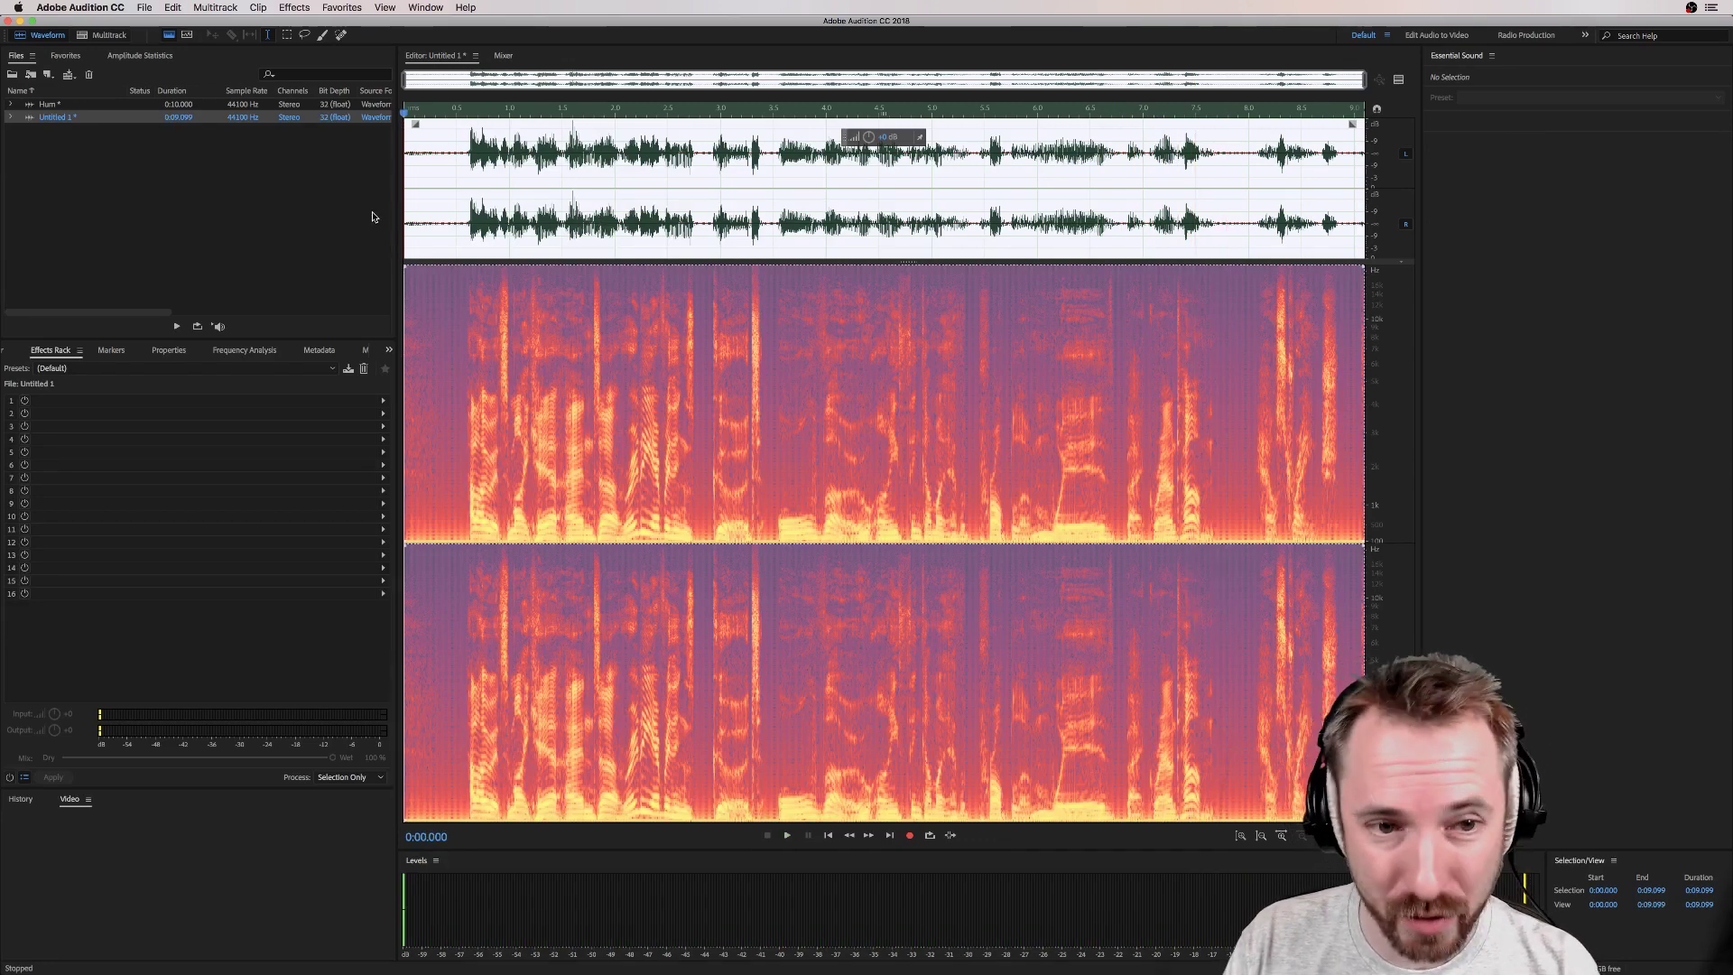
Step: Open the Notch Filter, load the 50 Hz and Octaves preset, and preview the filtered audio
left_click(301, 11)
mouse_move(375, 208)
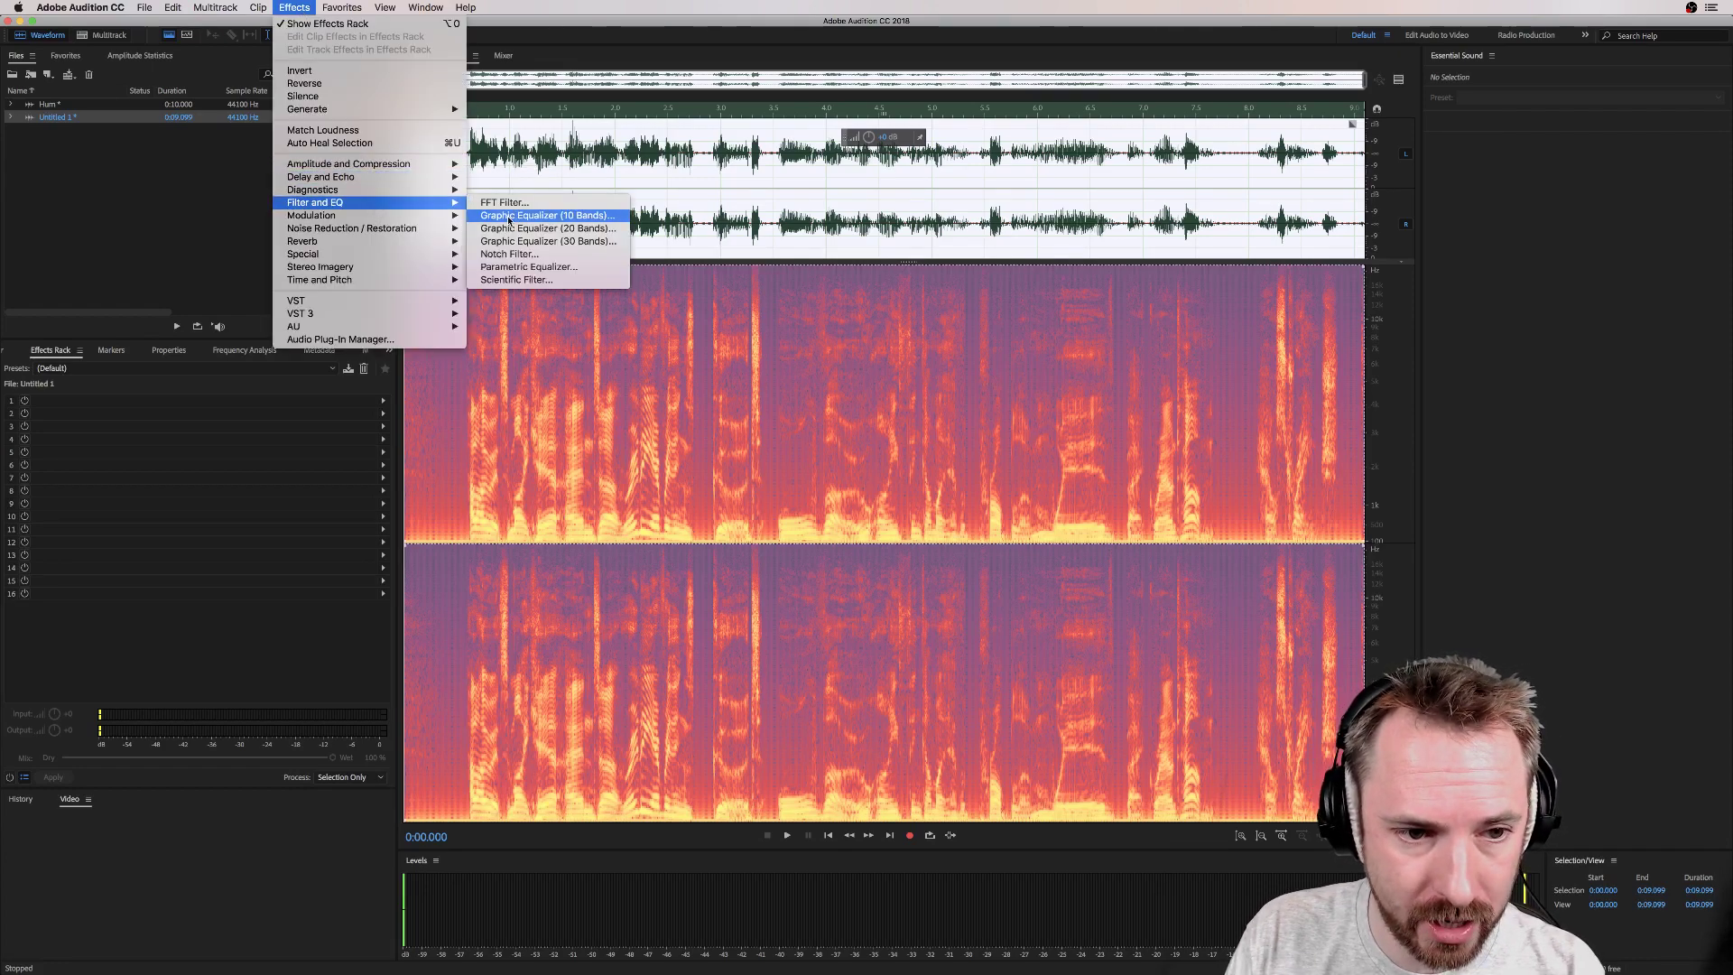
left_click(510, 254)
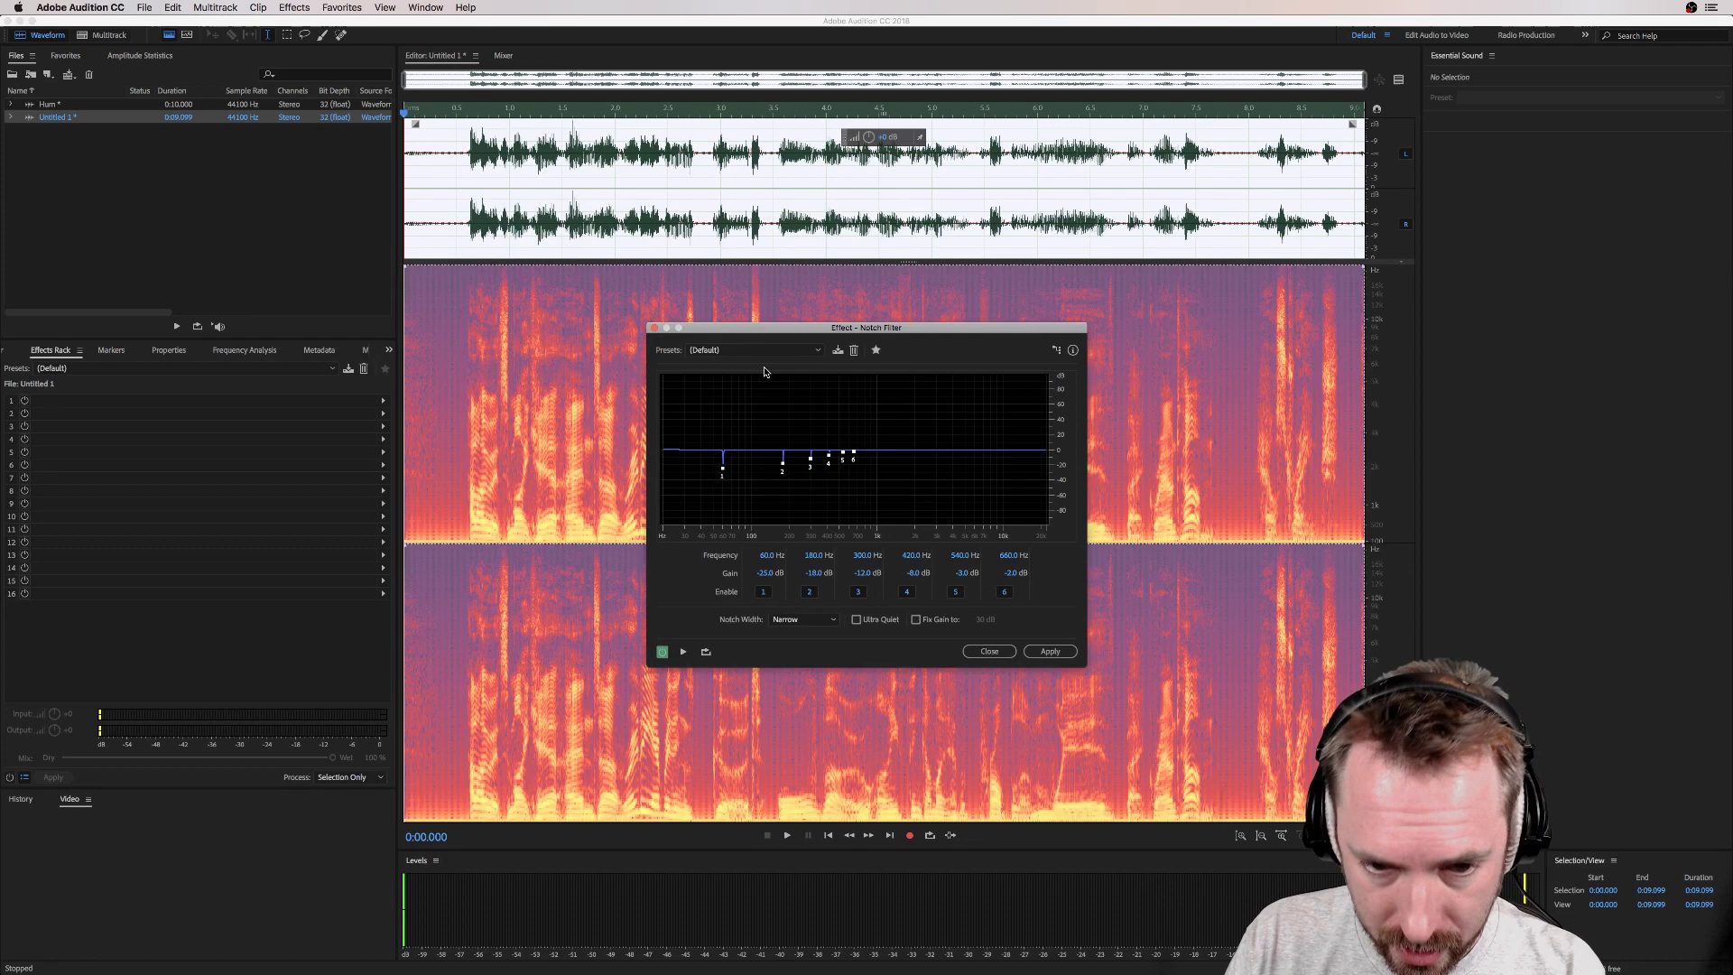
left_click(750, 351)
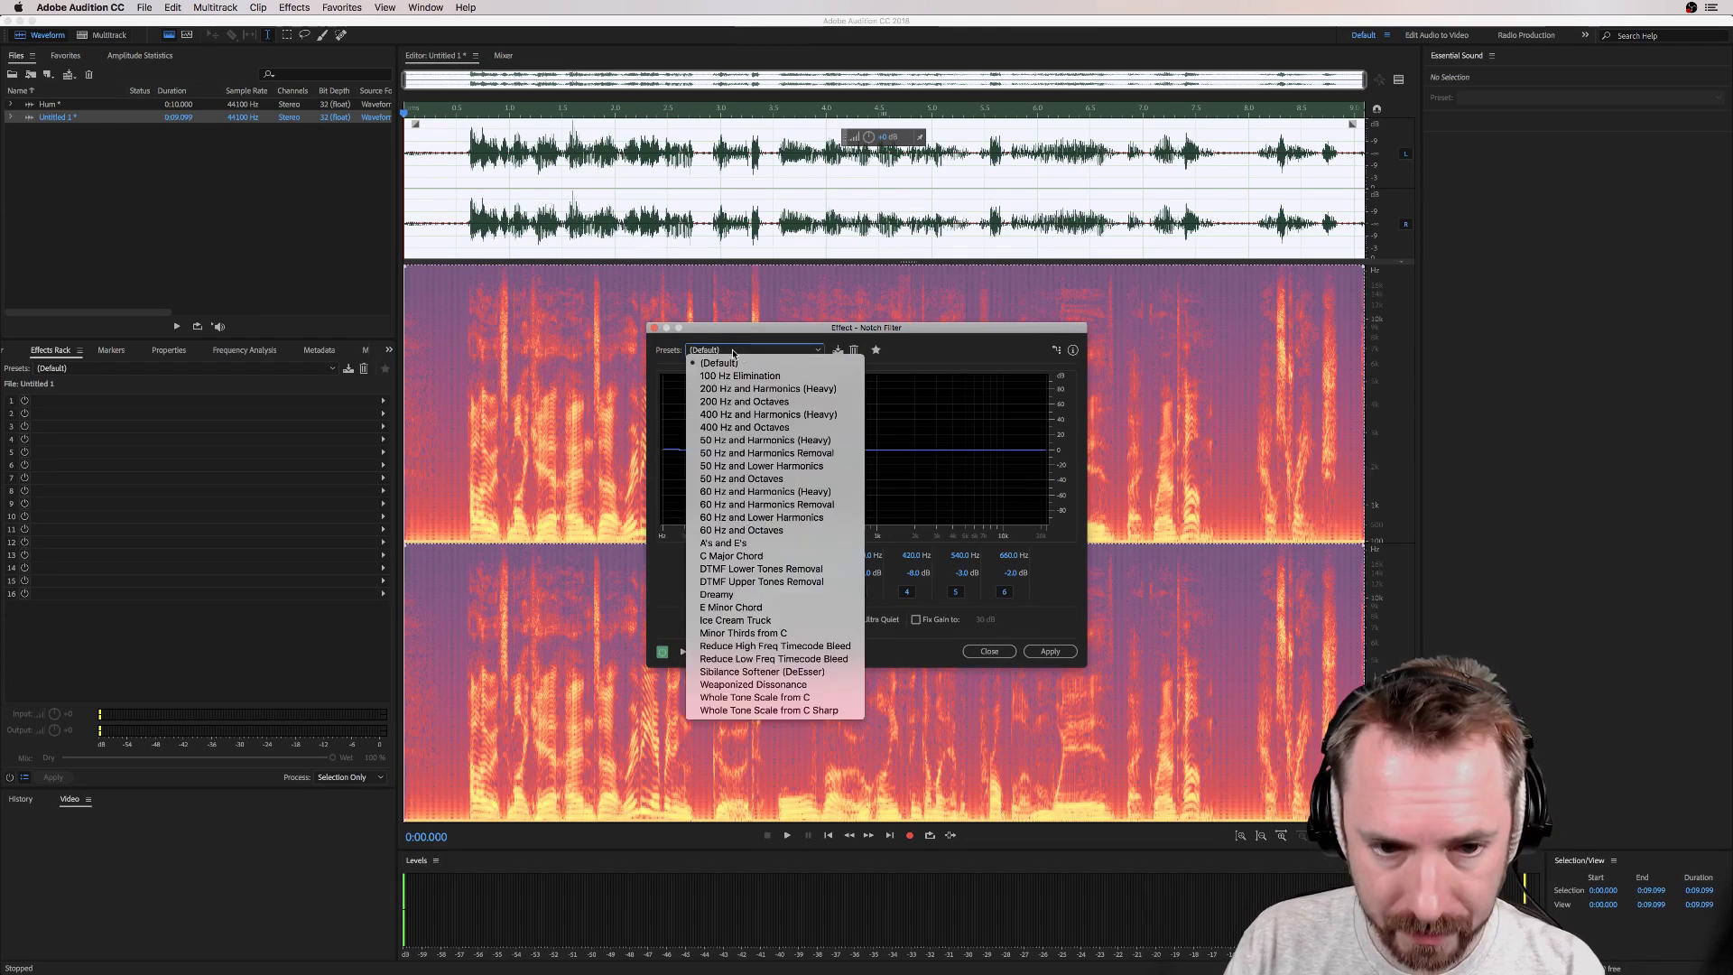
left_click(785, 480)
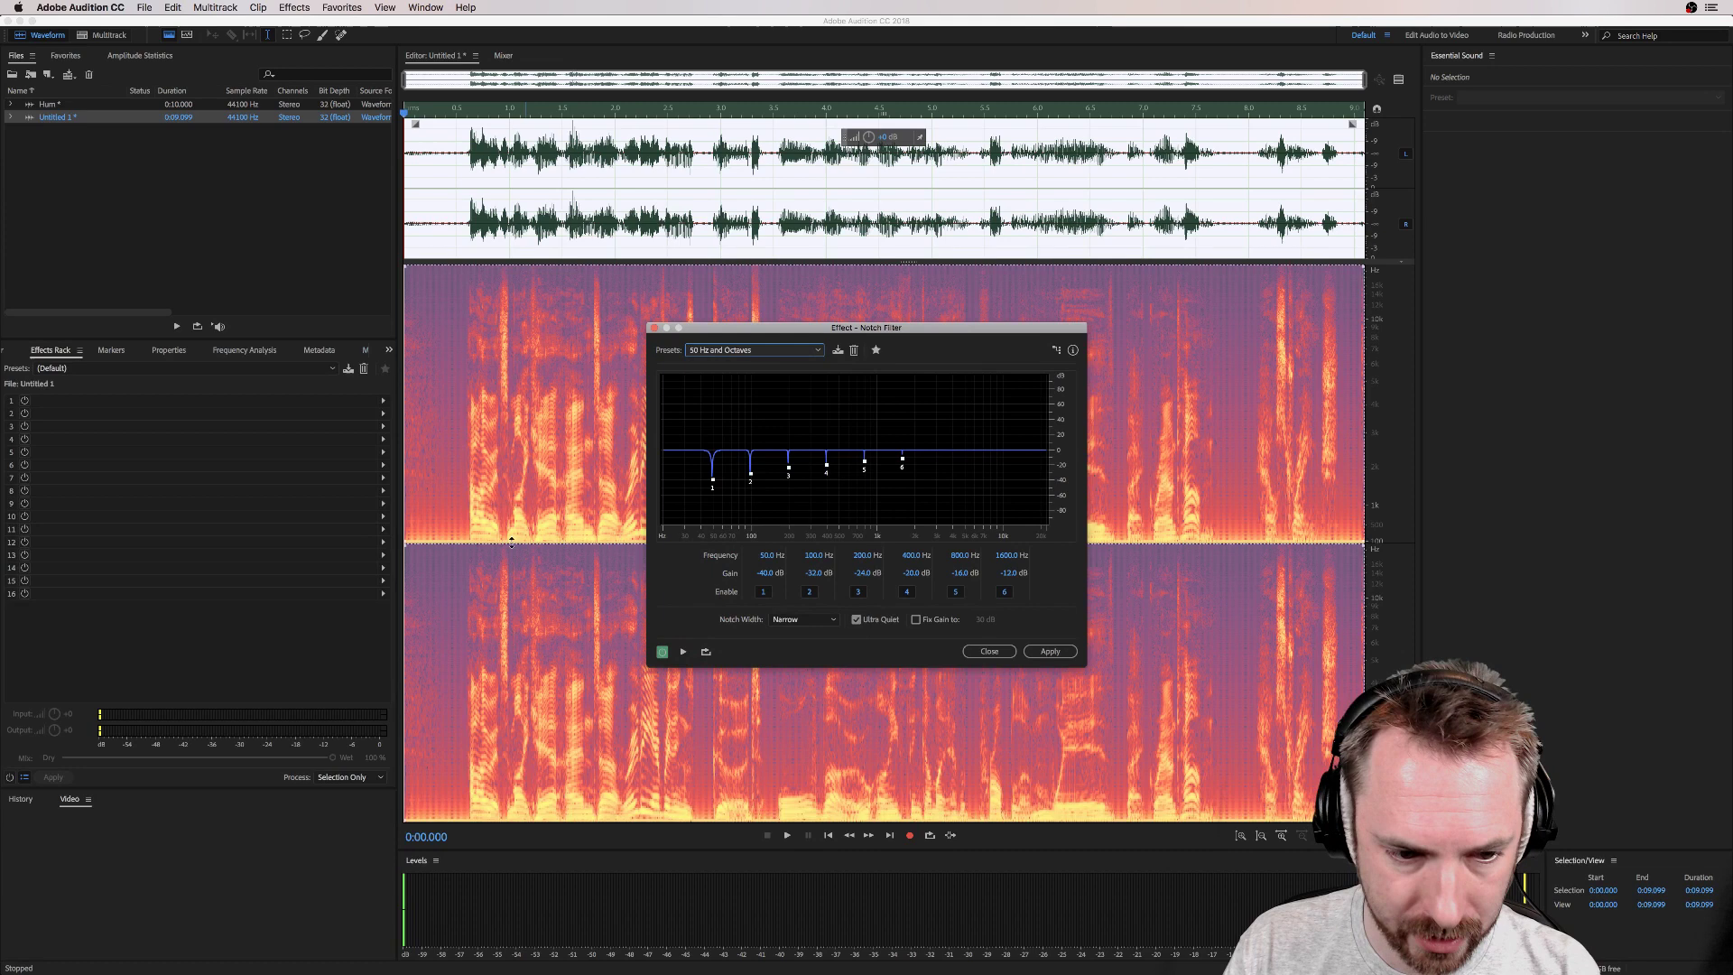
left_click(1399, 79)
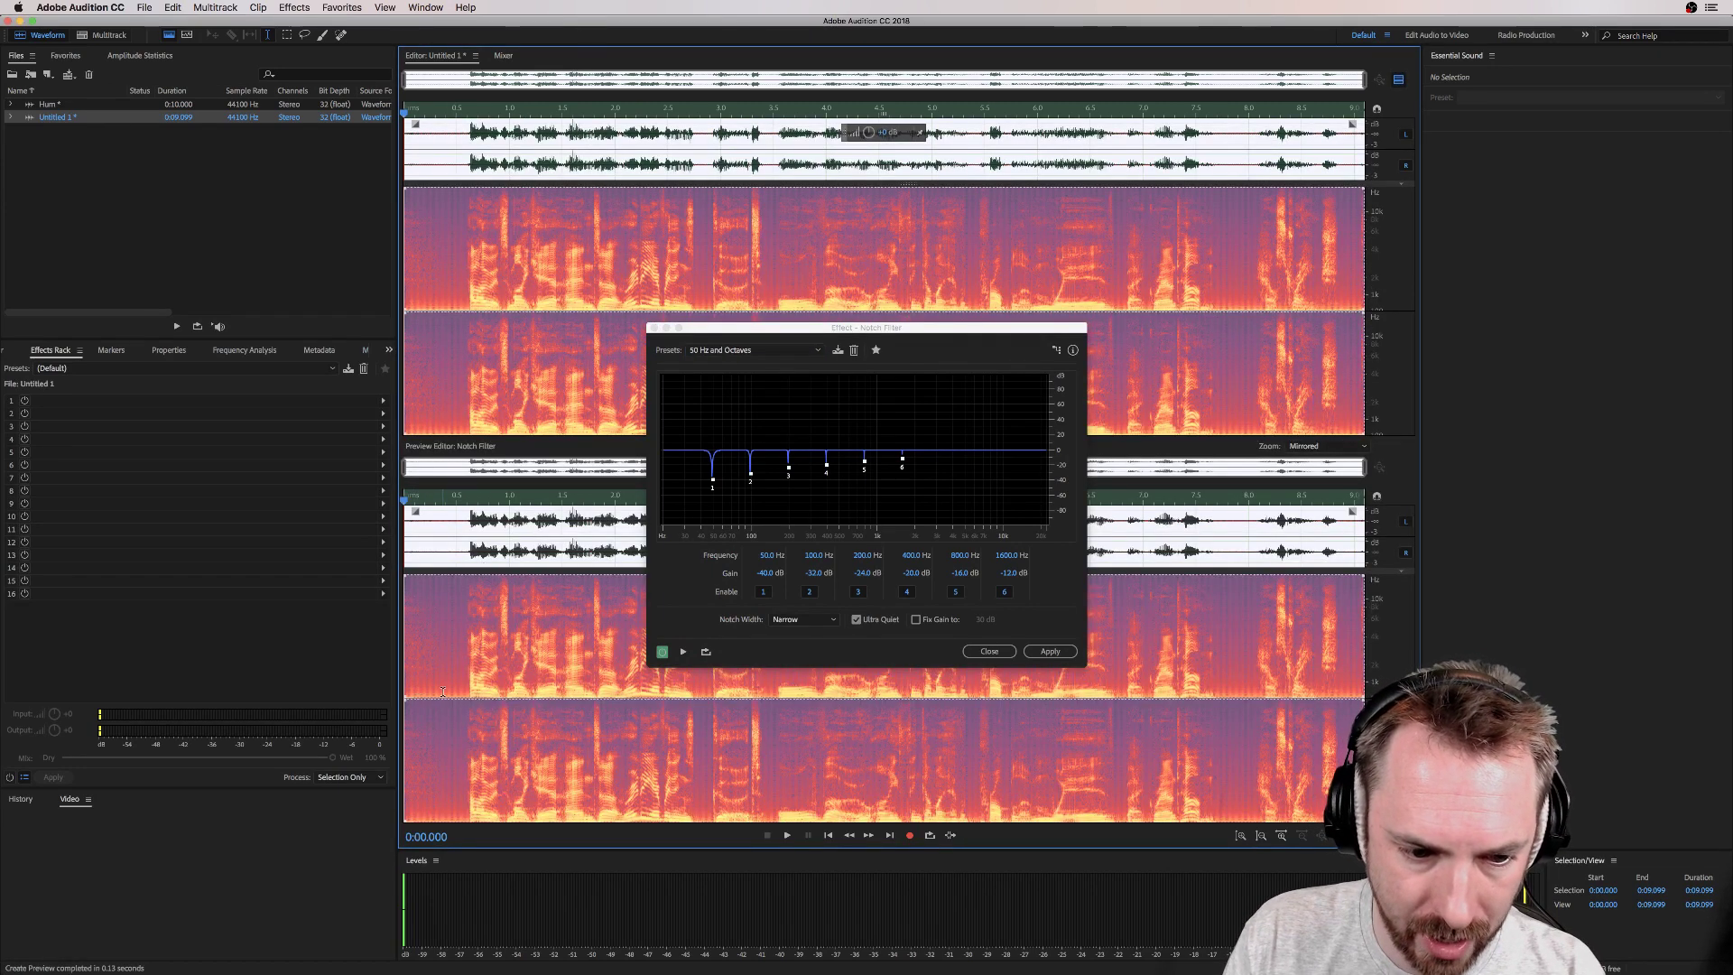
key("space")
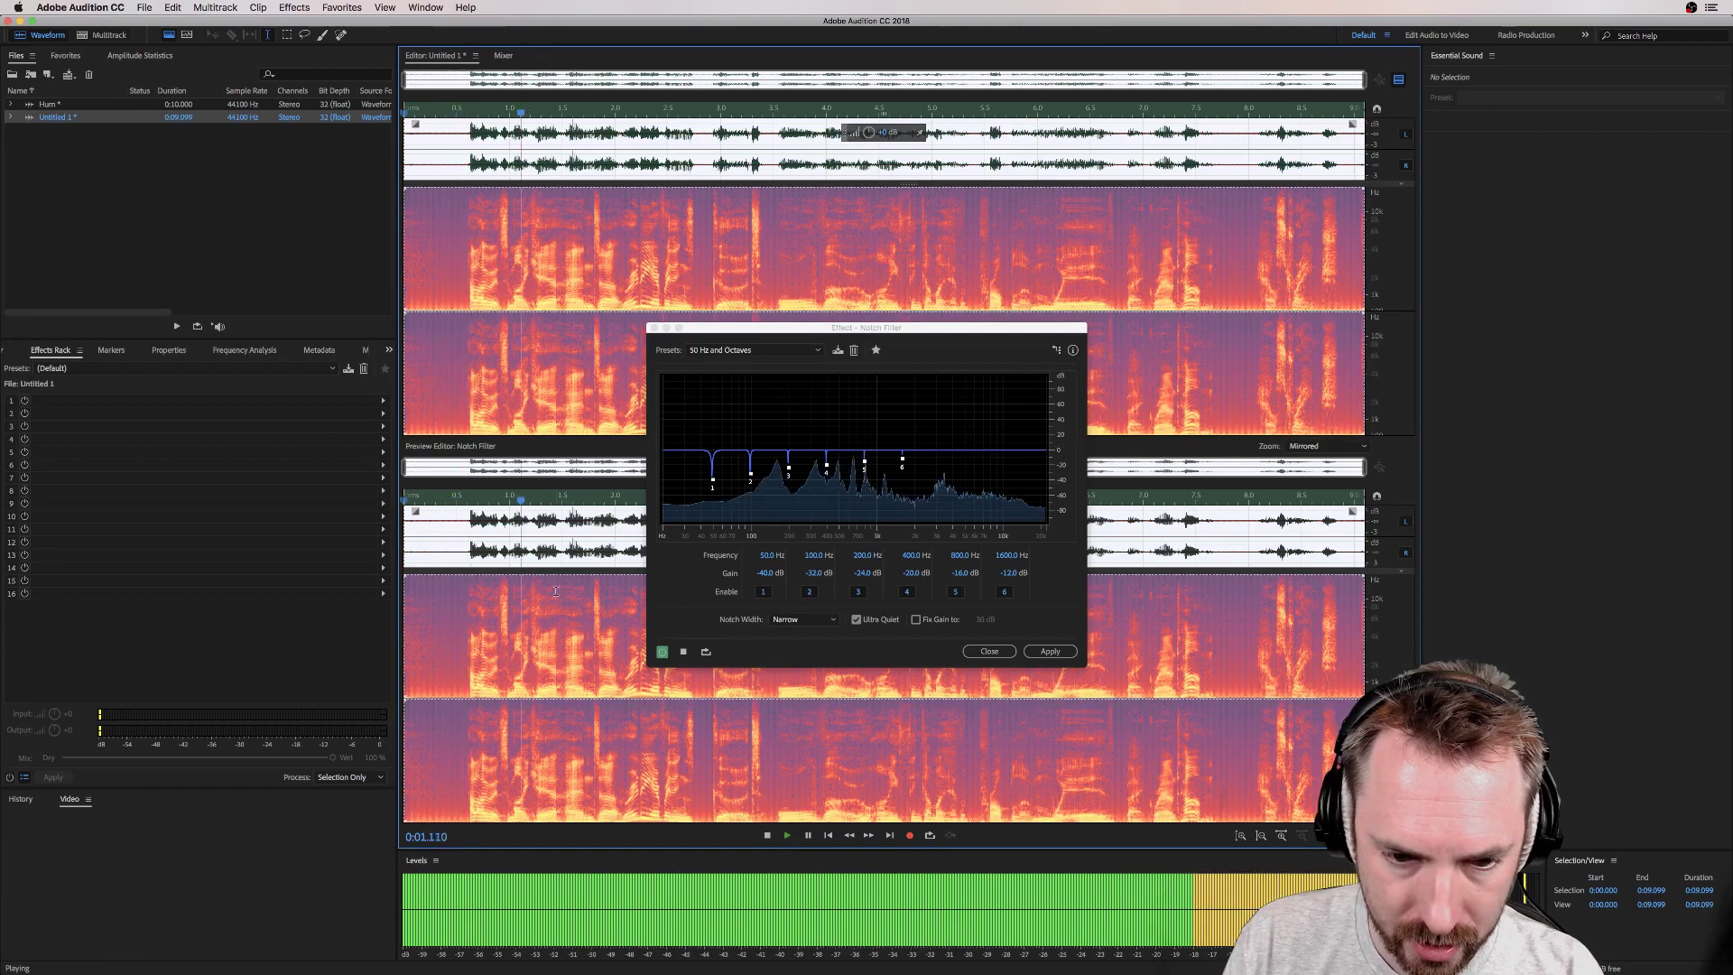
key("space")
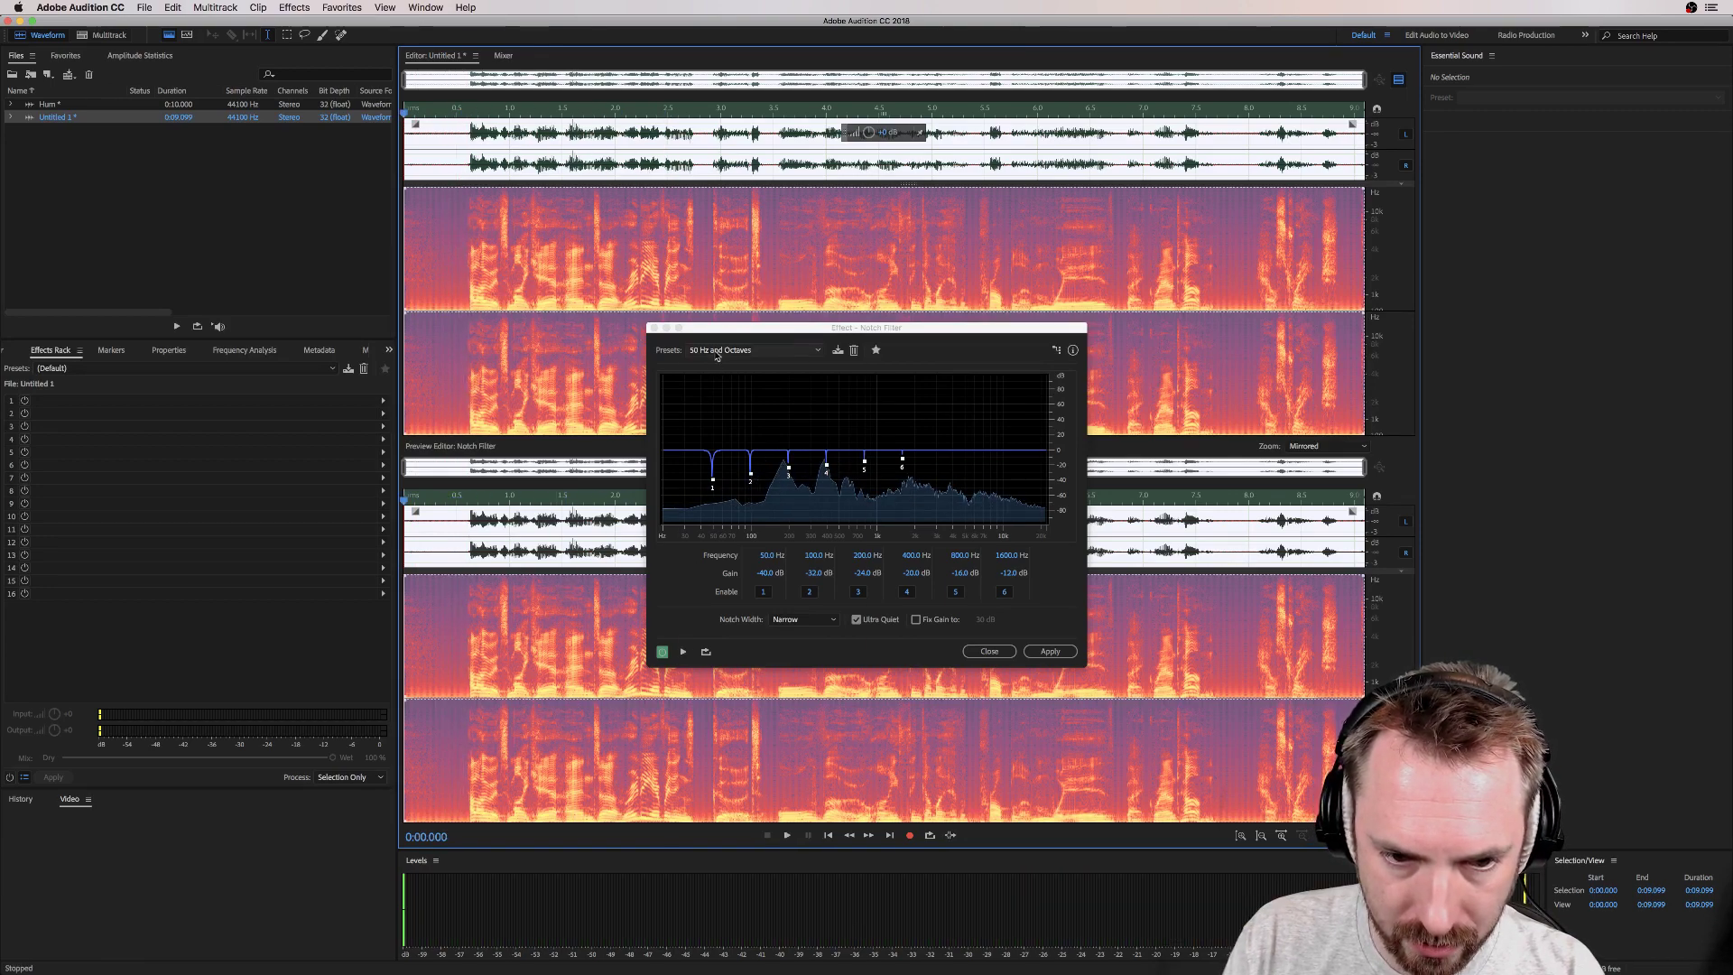
Step: Audition the 50 Hz Lower Harmonics, Harmonics Removal, and Harmonics (Heavy) presets in turn
left_click(718, 350)
left_click(731, 466)
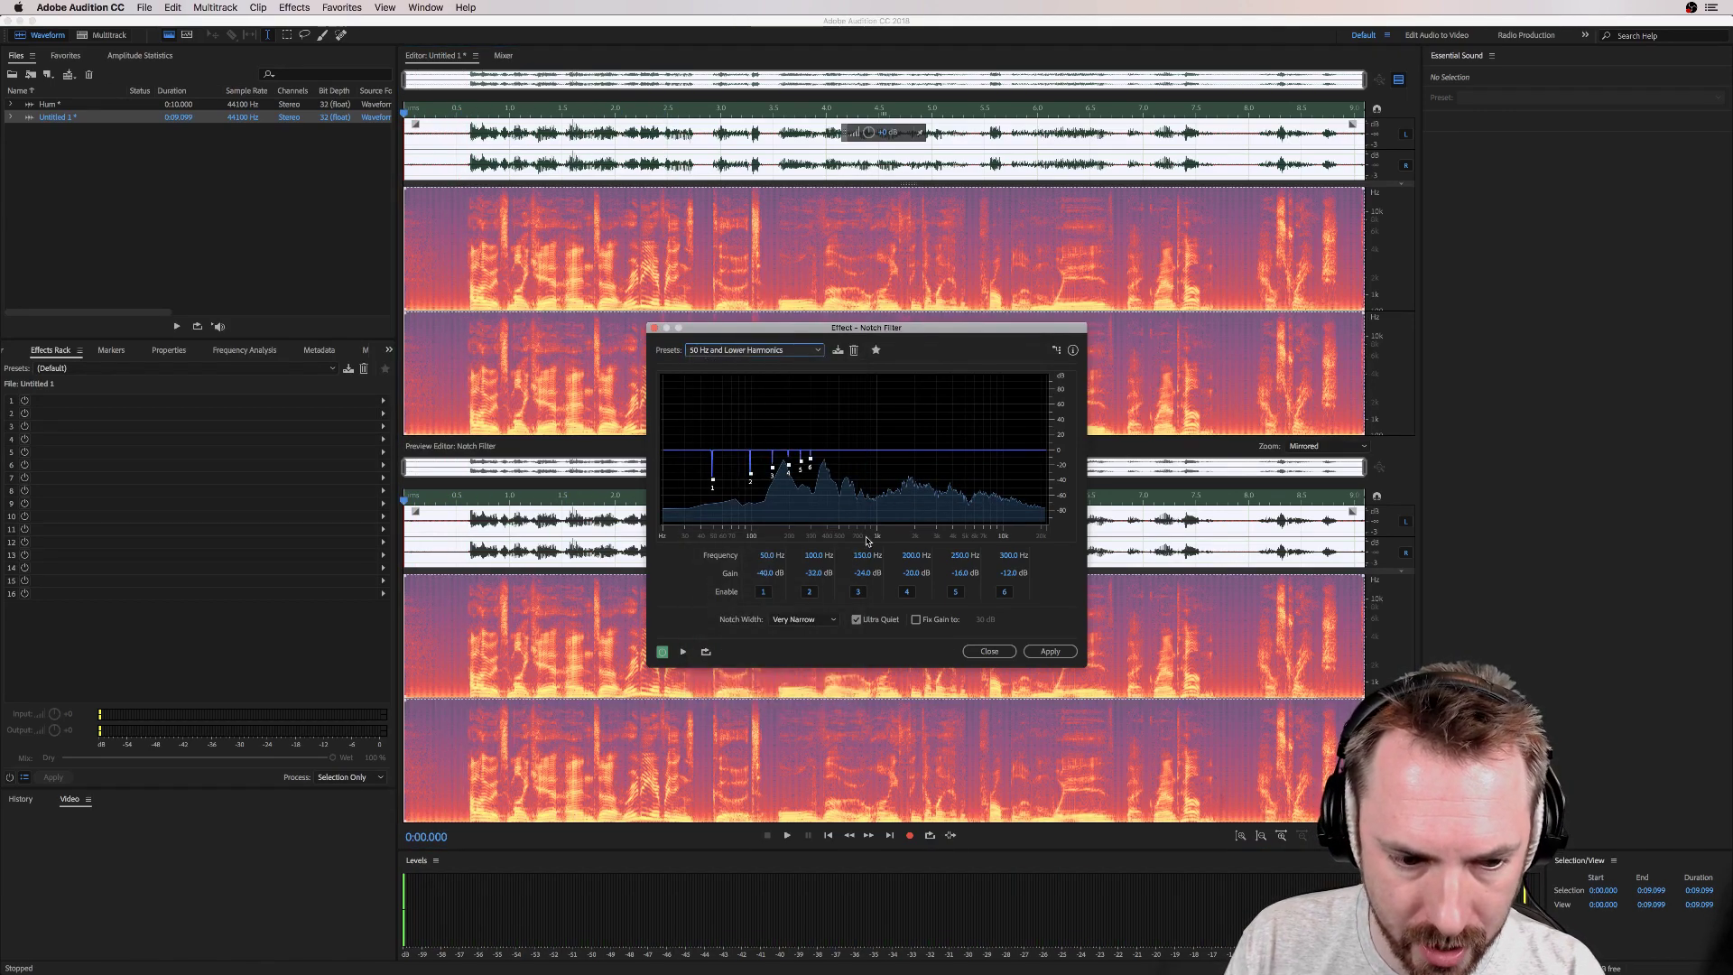
key("space")
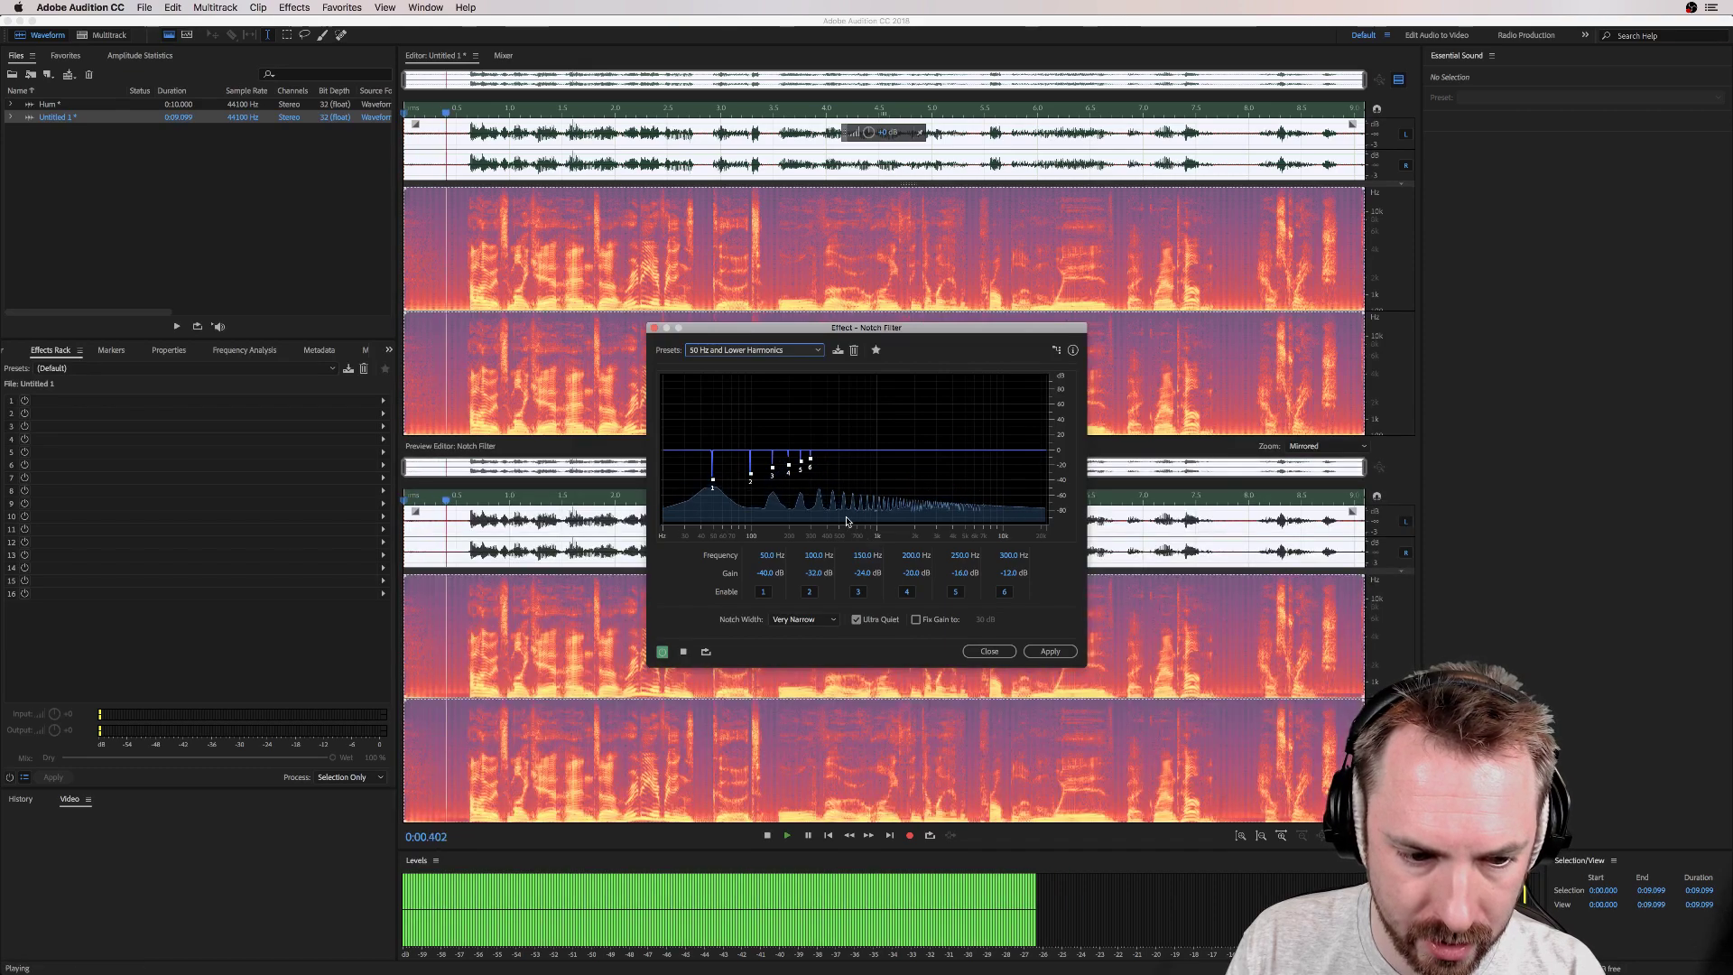
key("space")
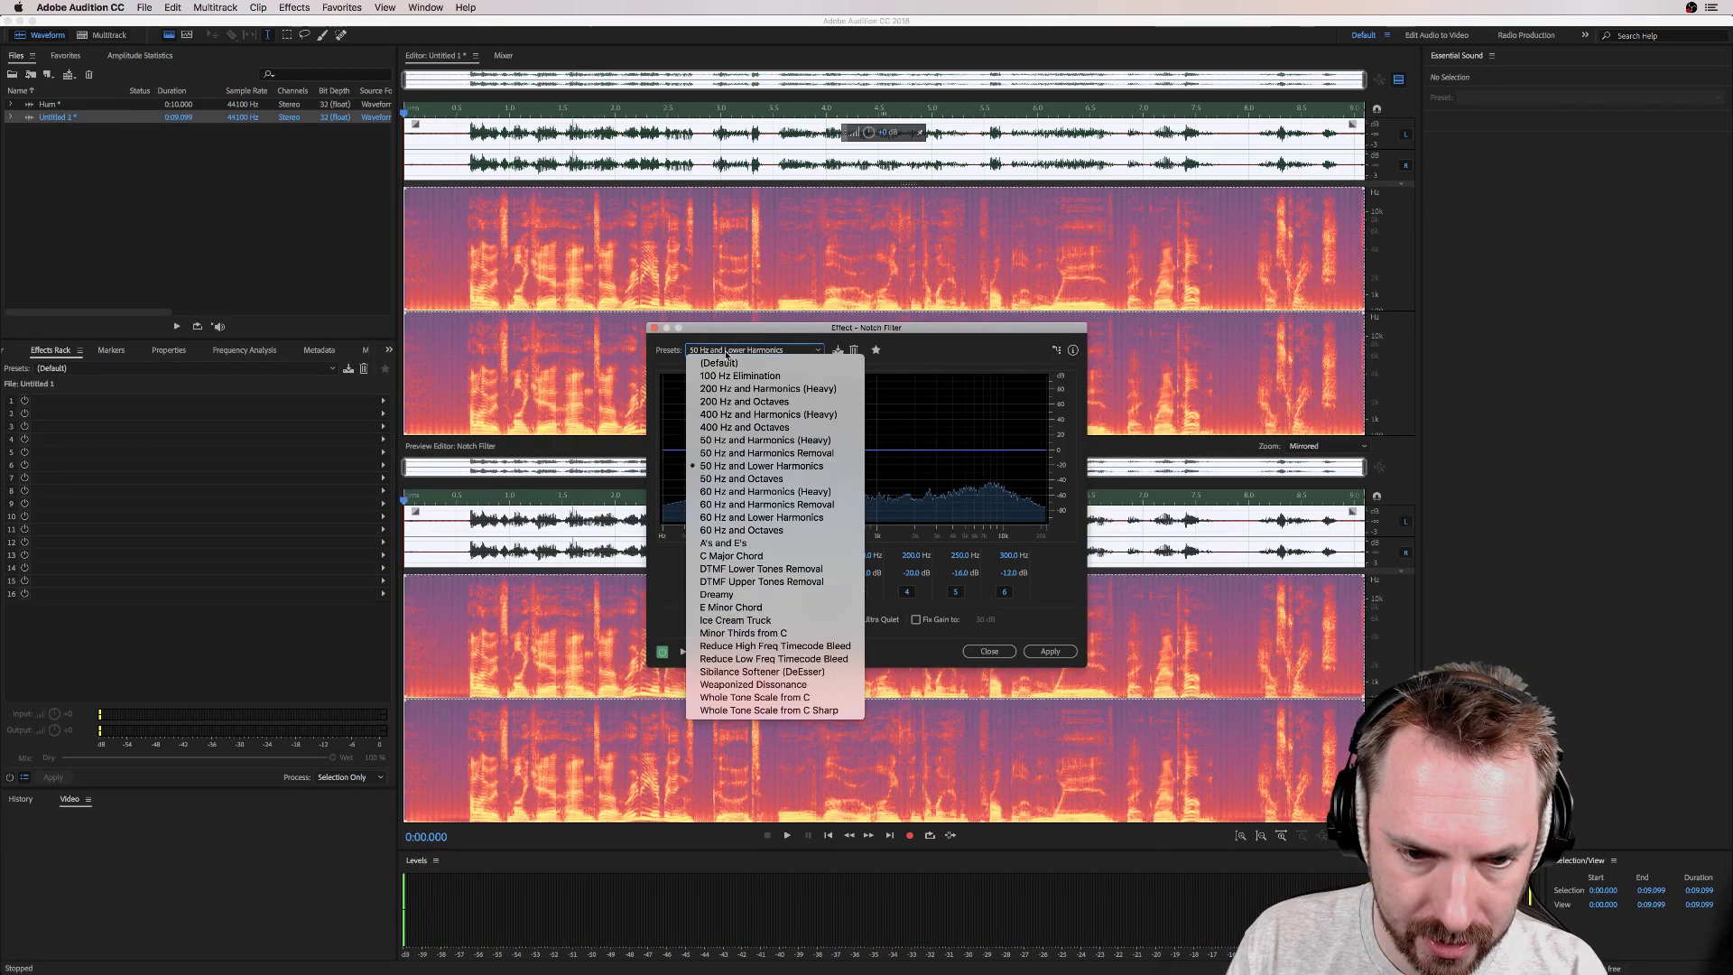
left_click(756, 453)
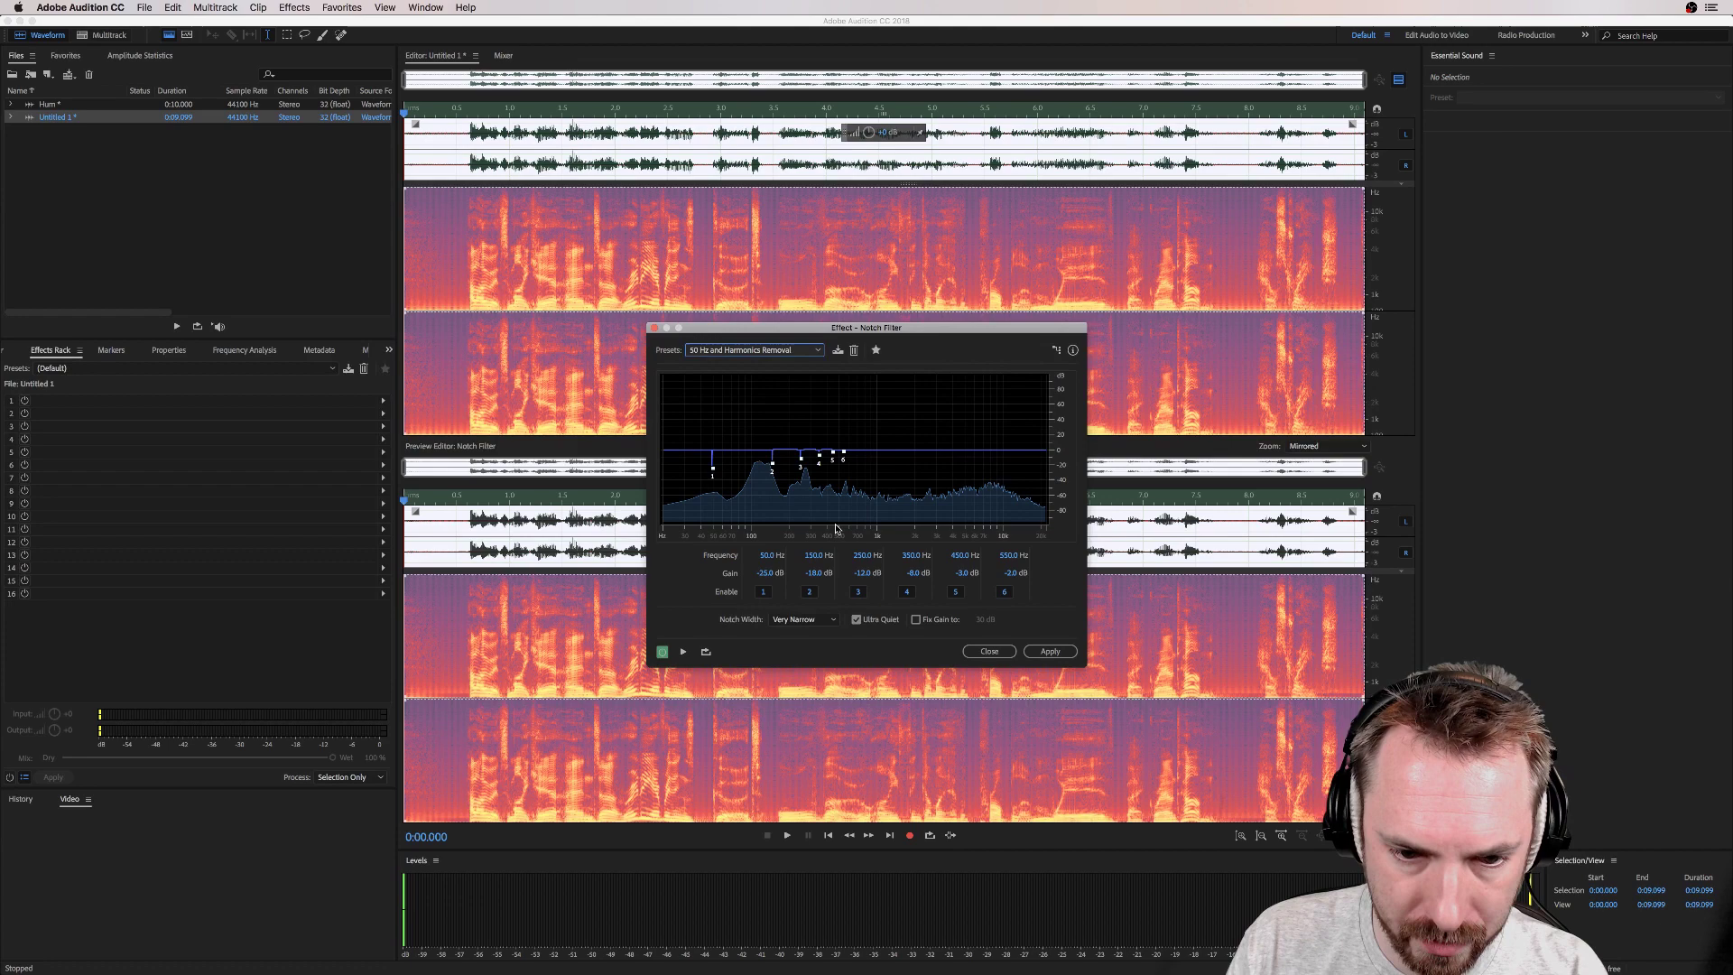
key("space")
key("space")
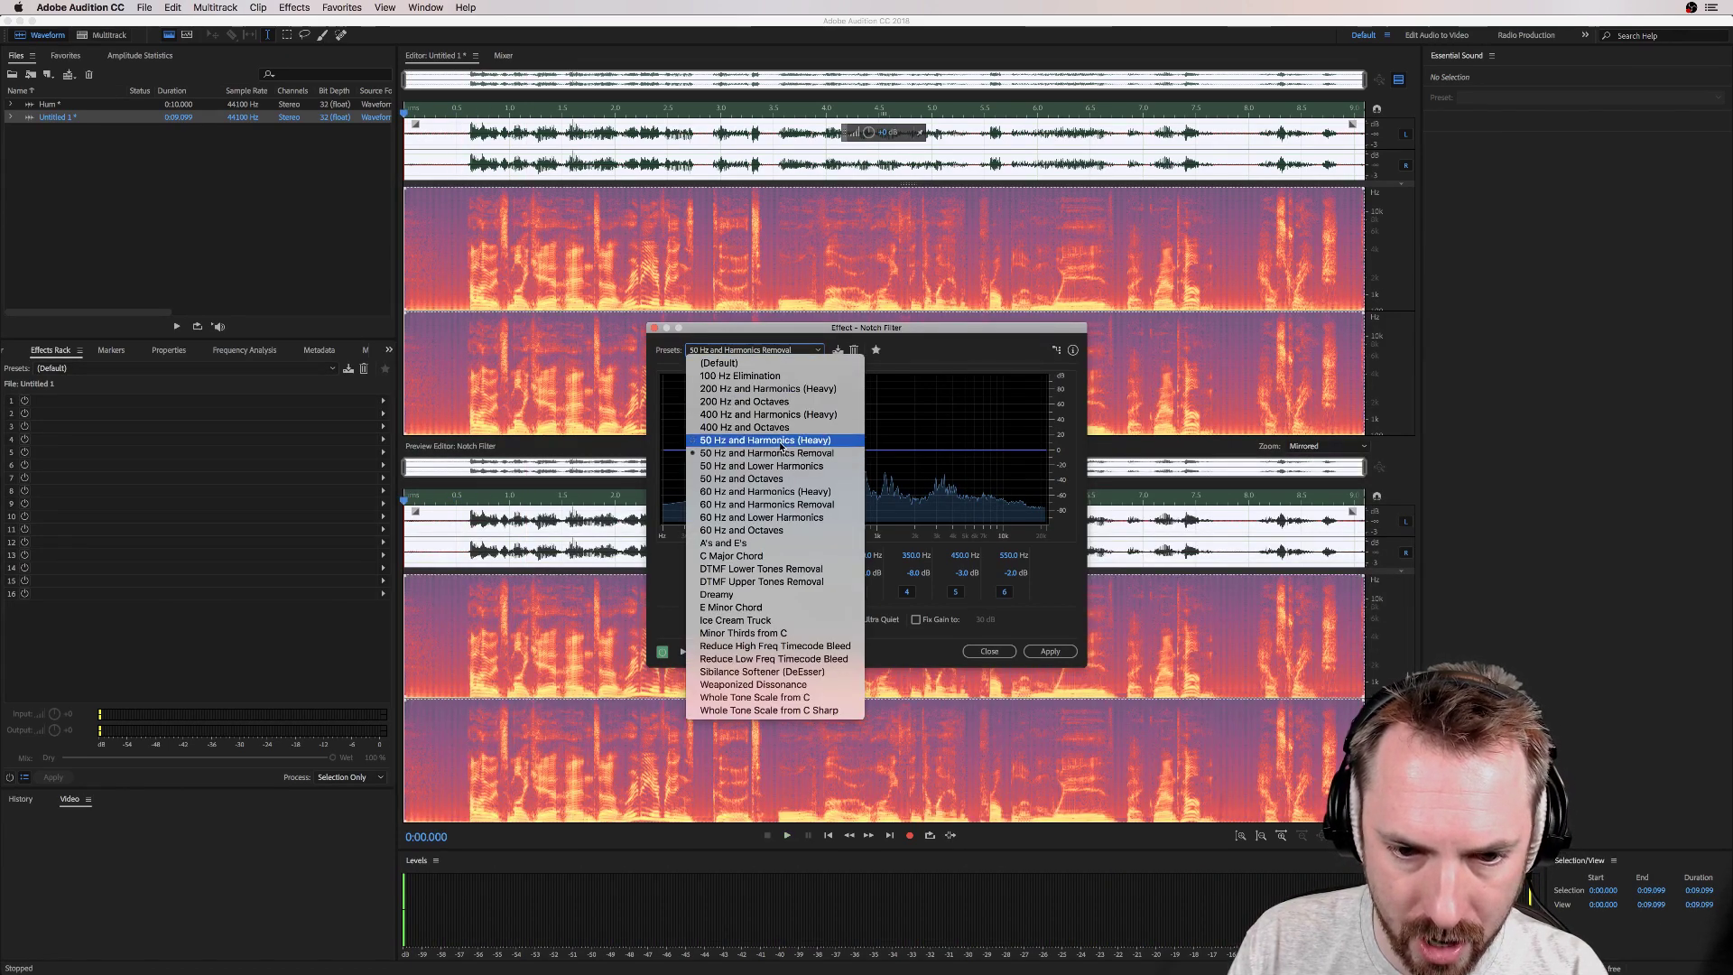
left_click(781, 442)
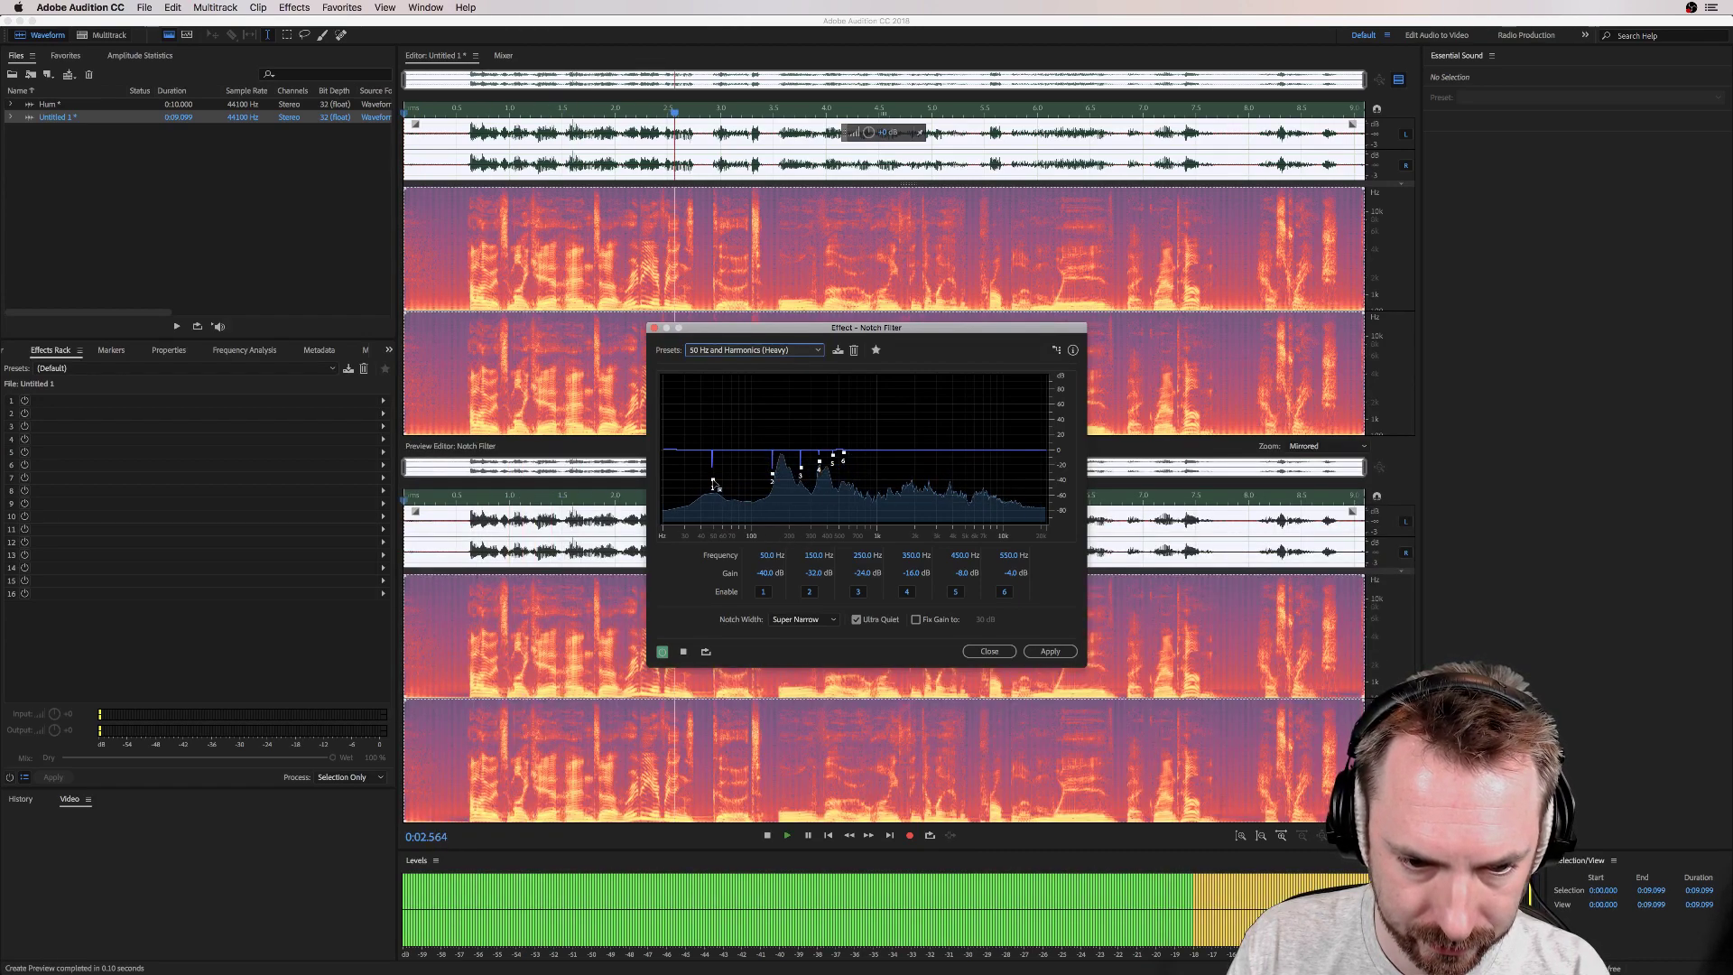
key("space")
Step: Disable the 150 Hz notch, deepen the first notch at 50 Hz, and preview
left_click(809, 592)
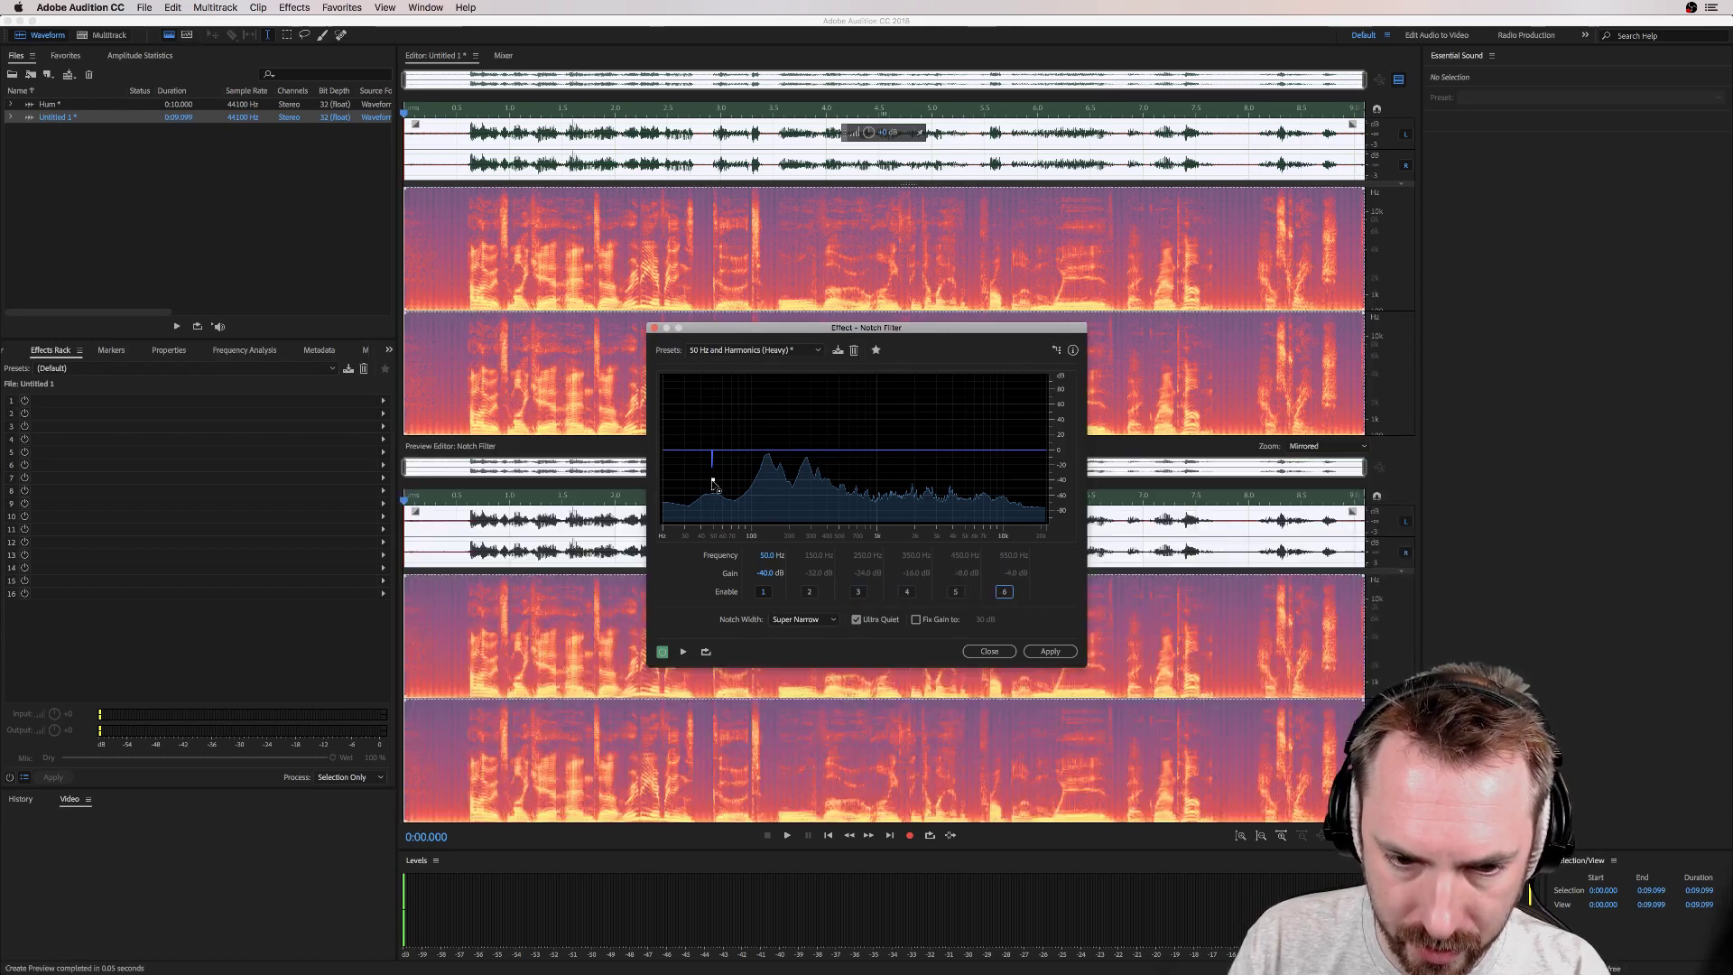
left_click_drag(713, 480, 715, 541)
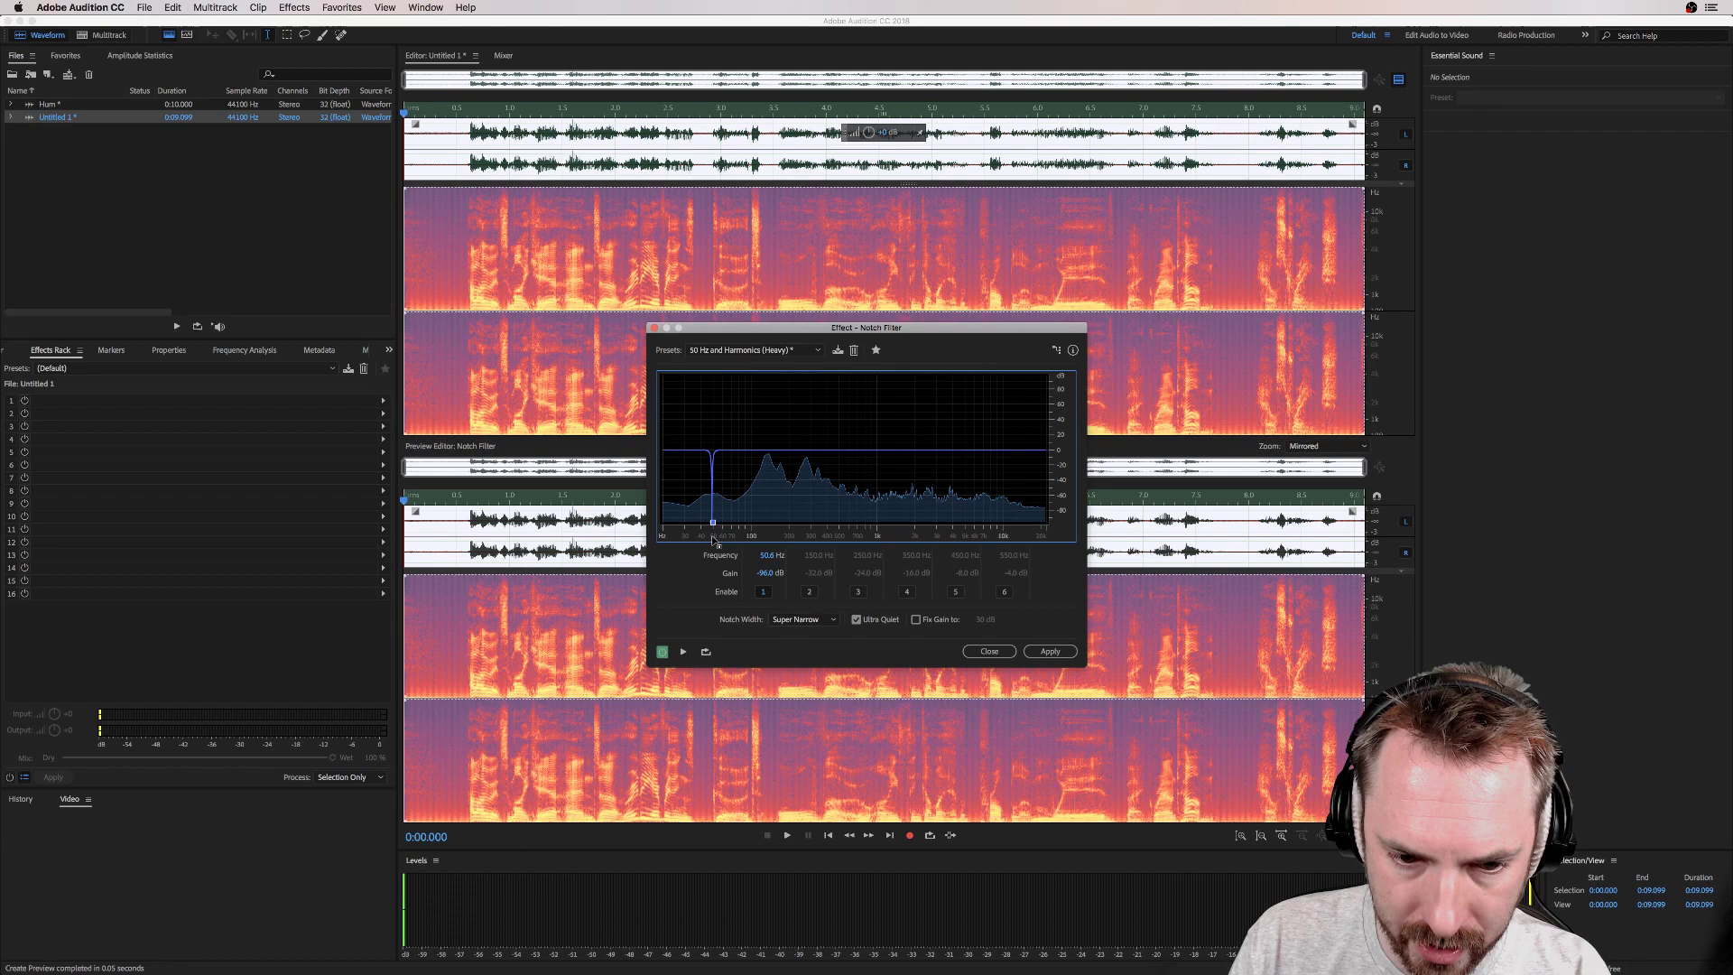
left_click(770, 555)
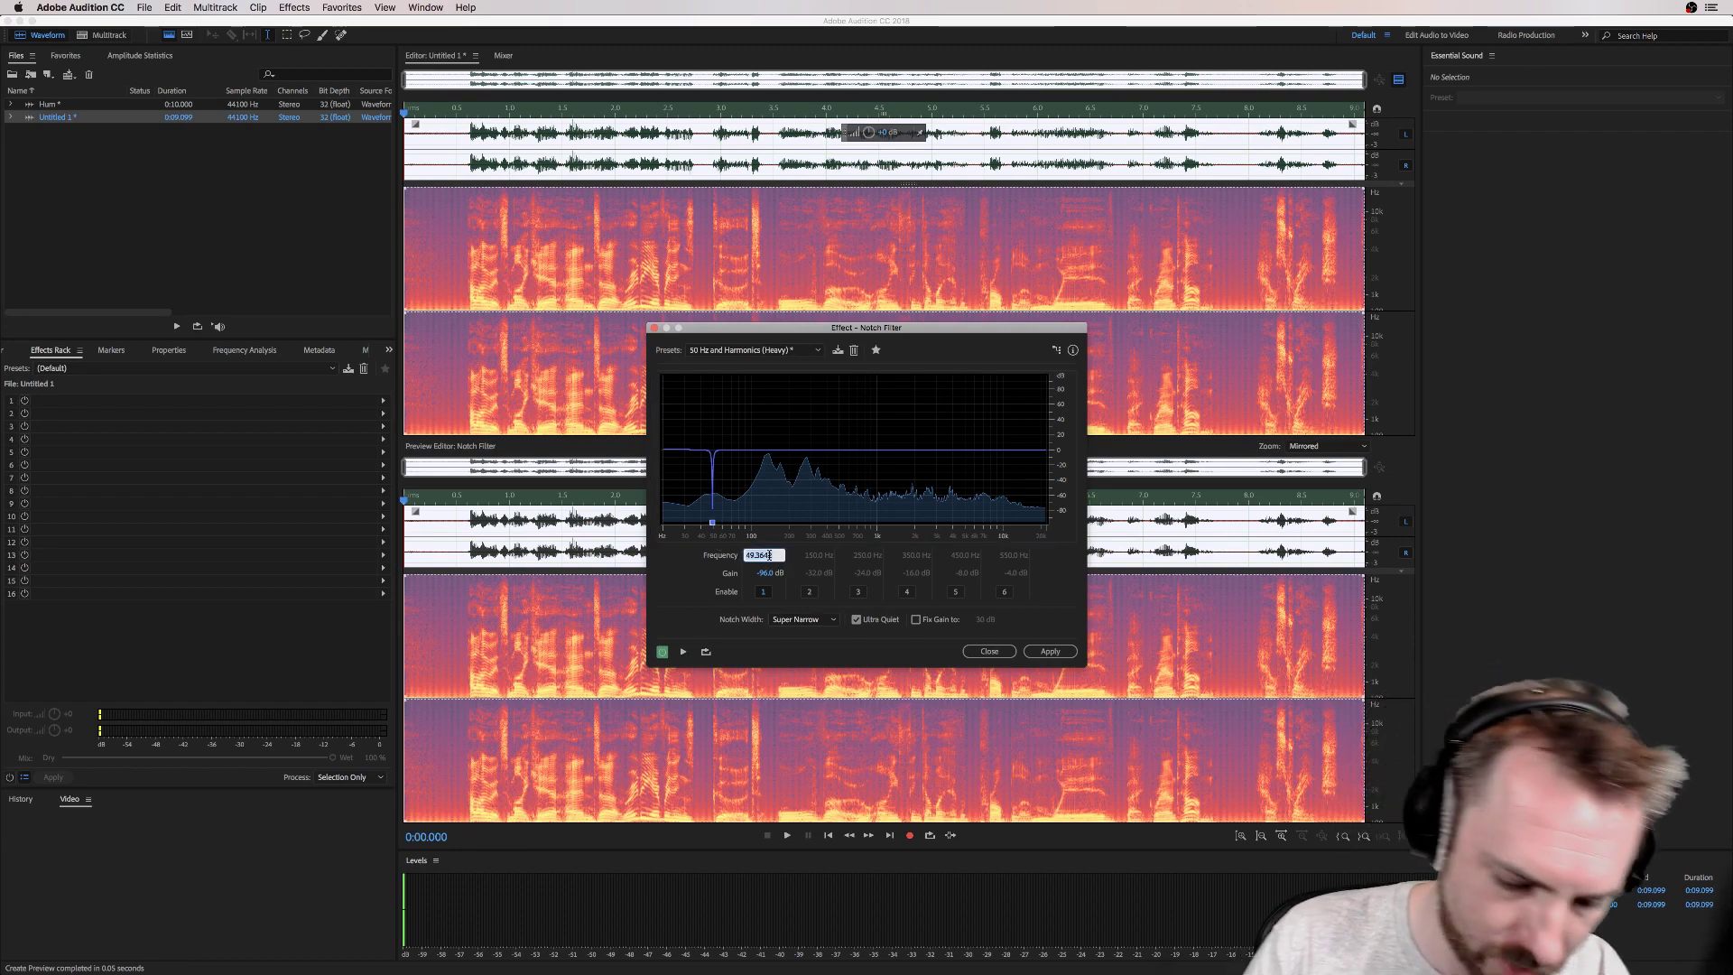
type("50")
key("Return")
key("space")
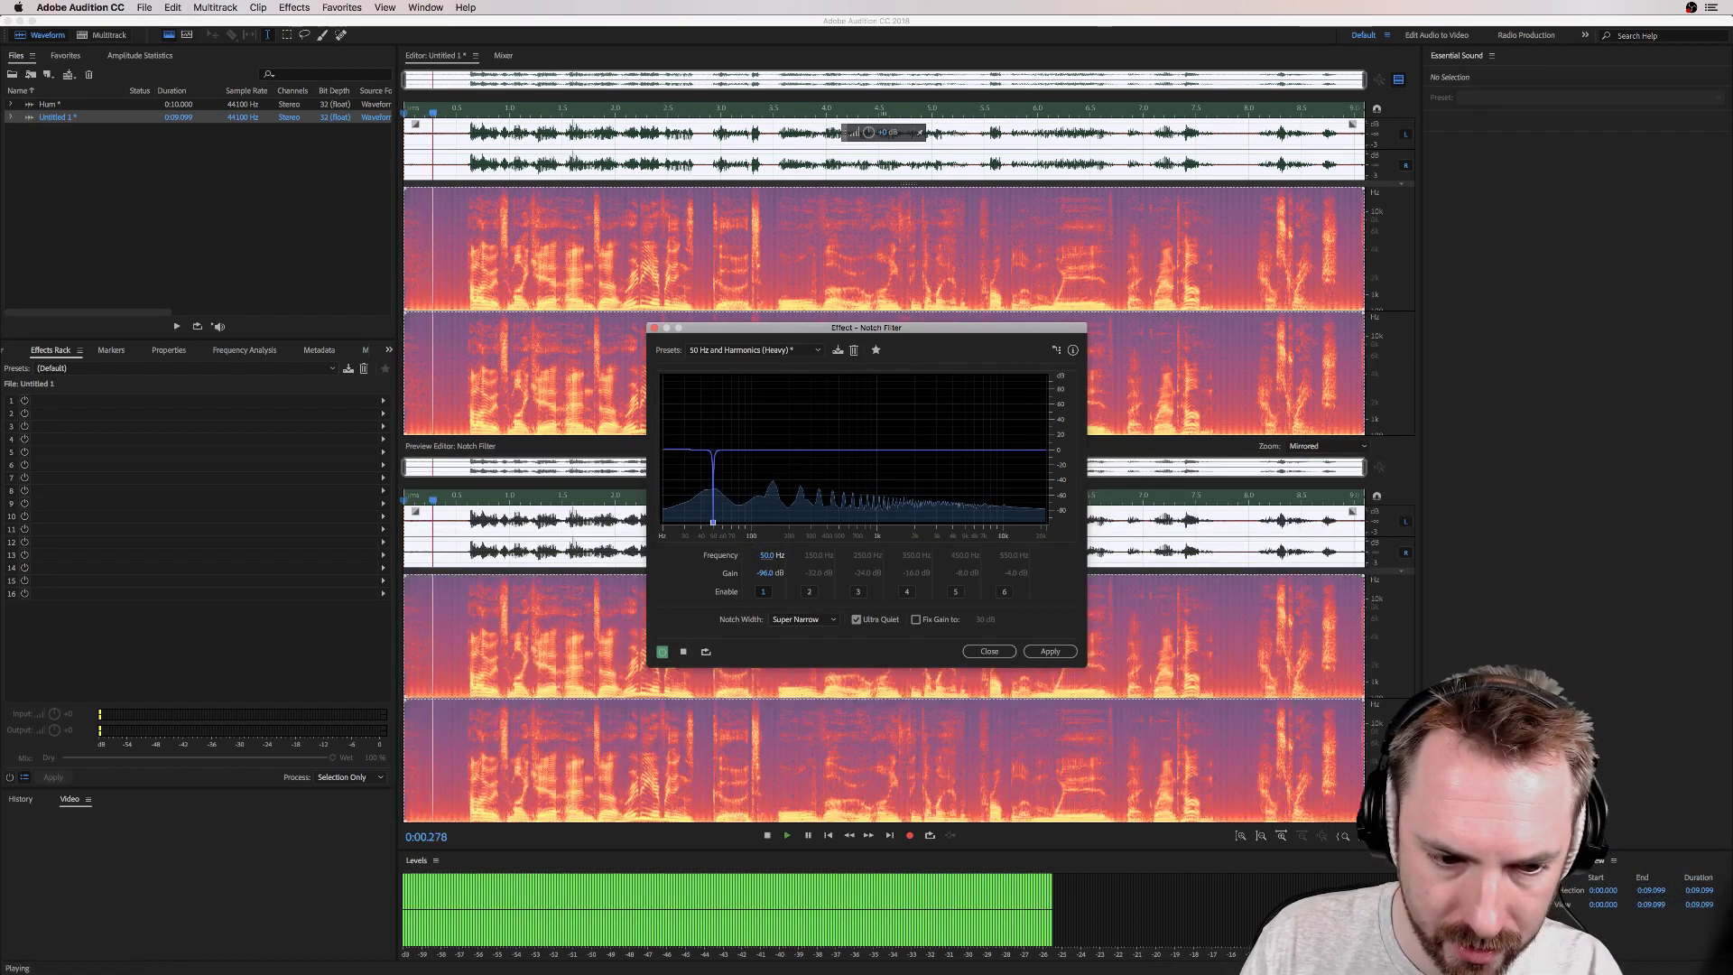
key("space")
Step: Set Notch Width to Very Narrow and drag notch 2 to about -90 dB near 147 Hz
left_click(811, 620)
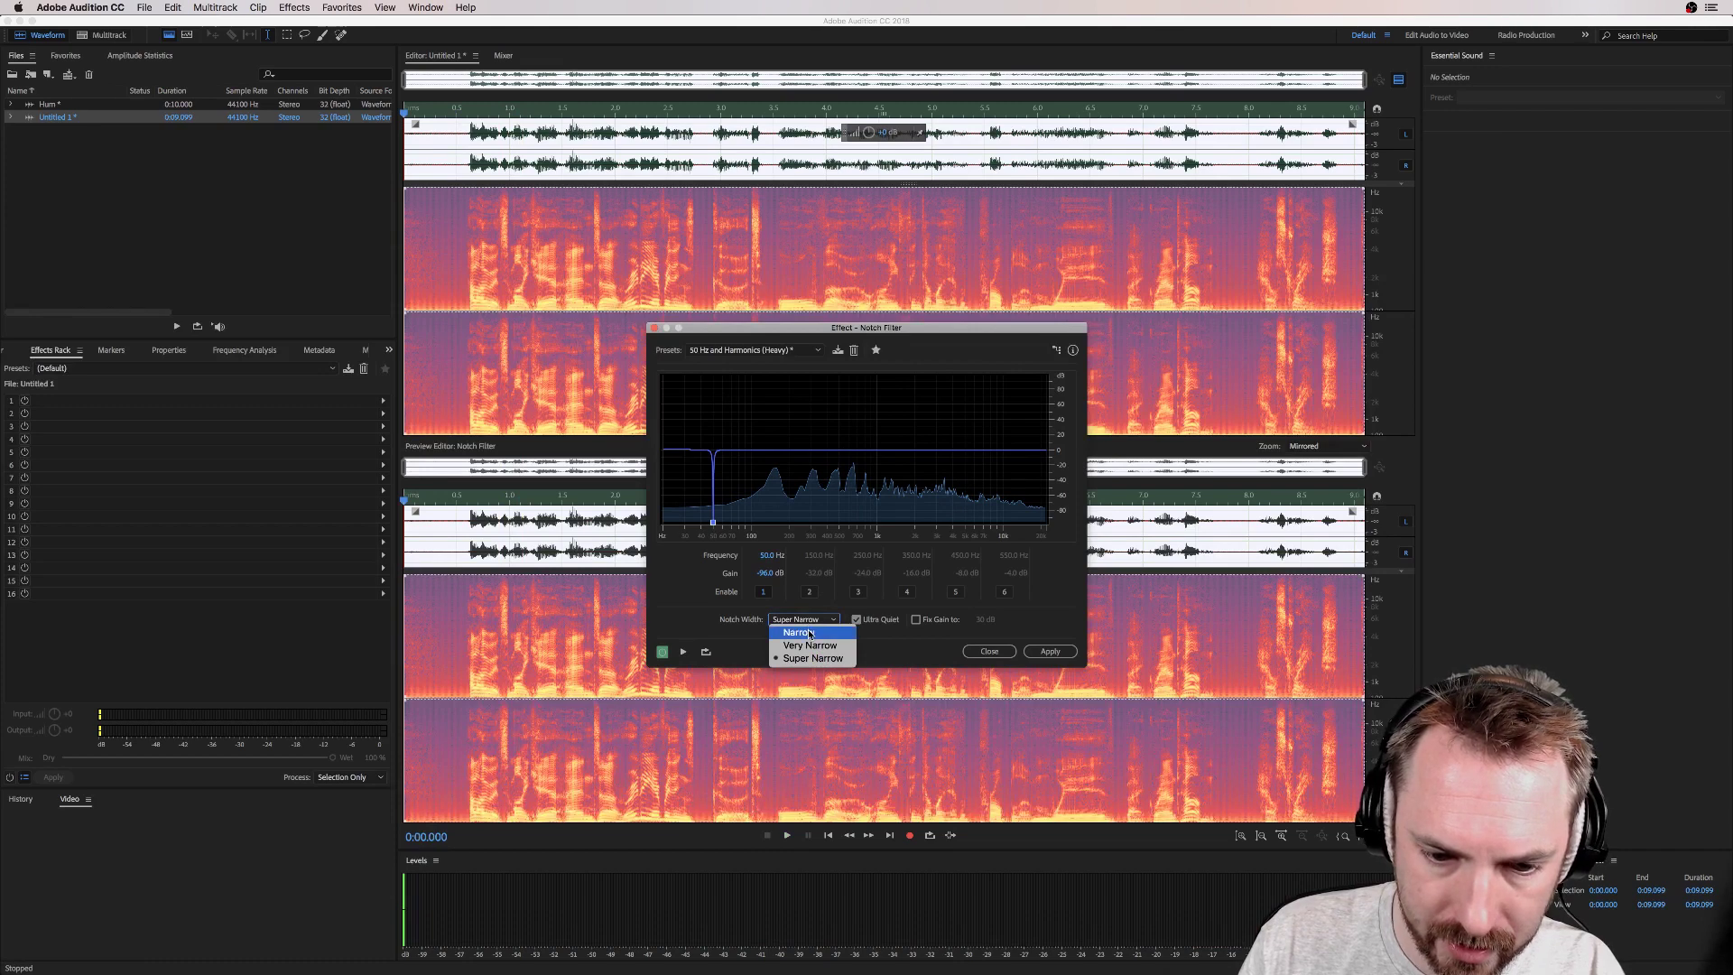
left_click(809, 633)
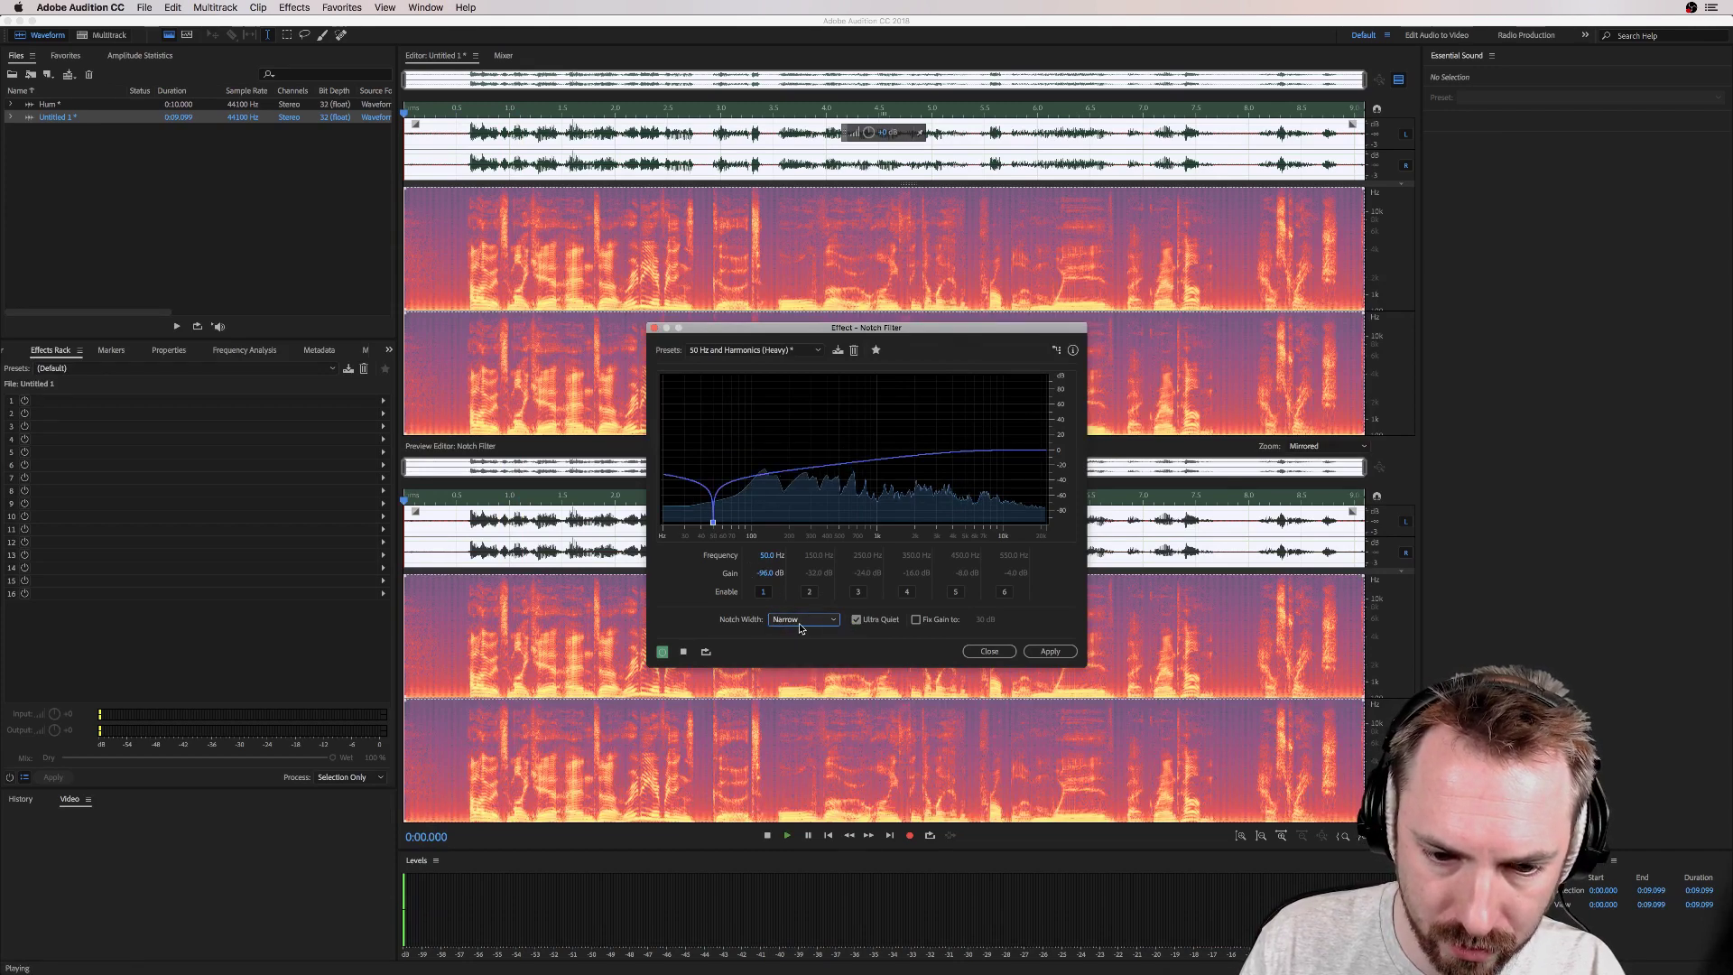
key("space")
left_click(794, 619)
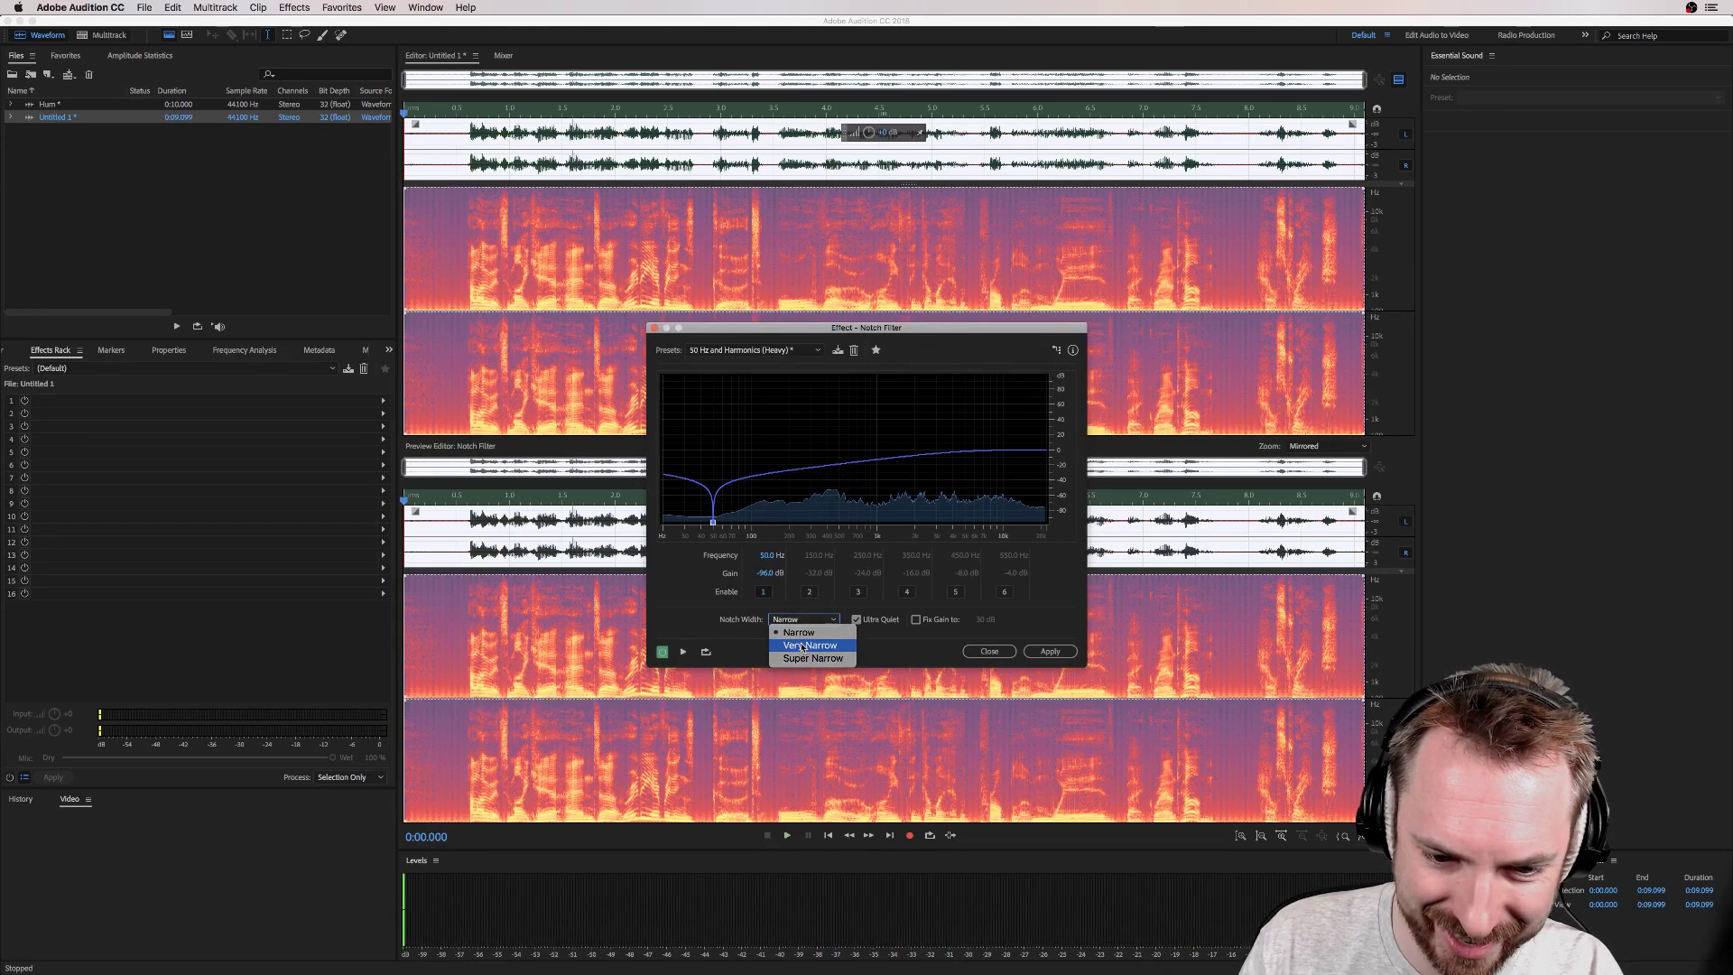
left_click(809, 646)
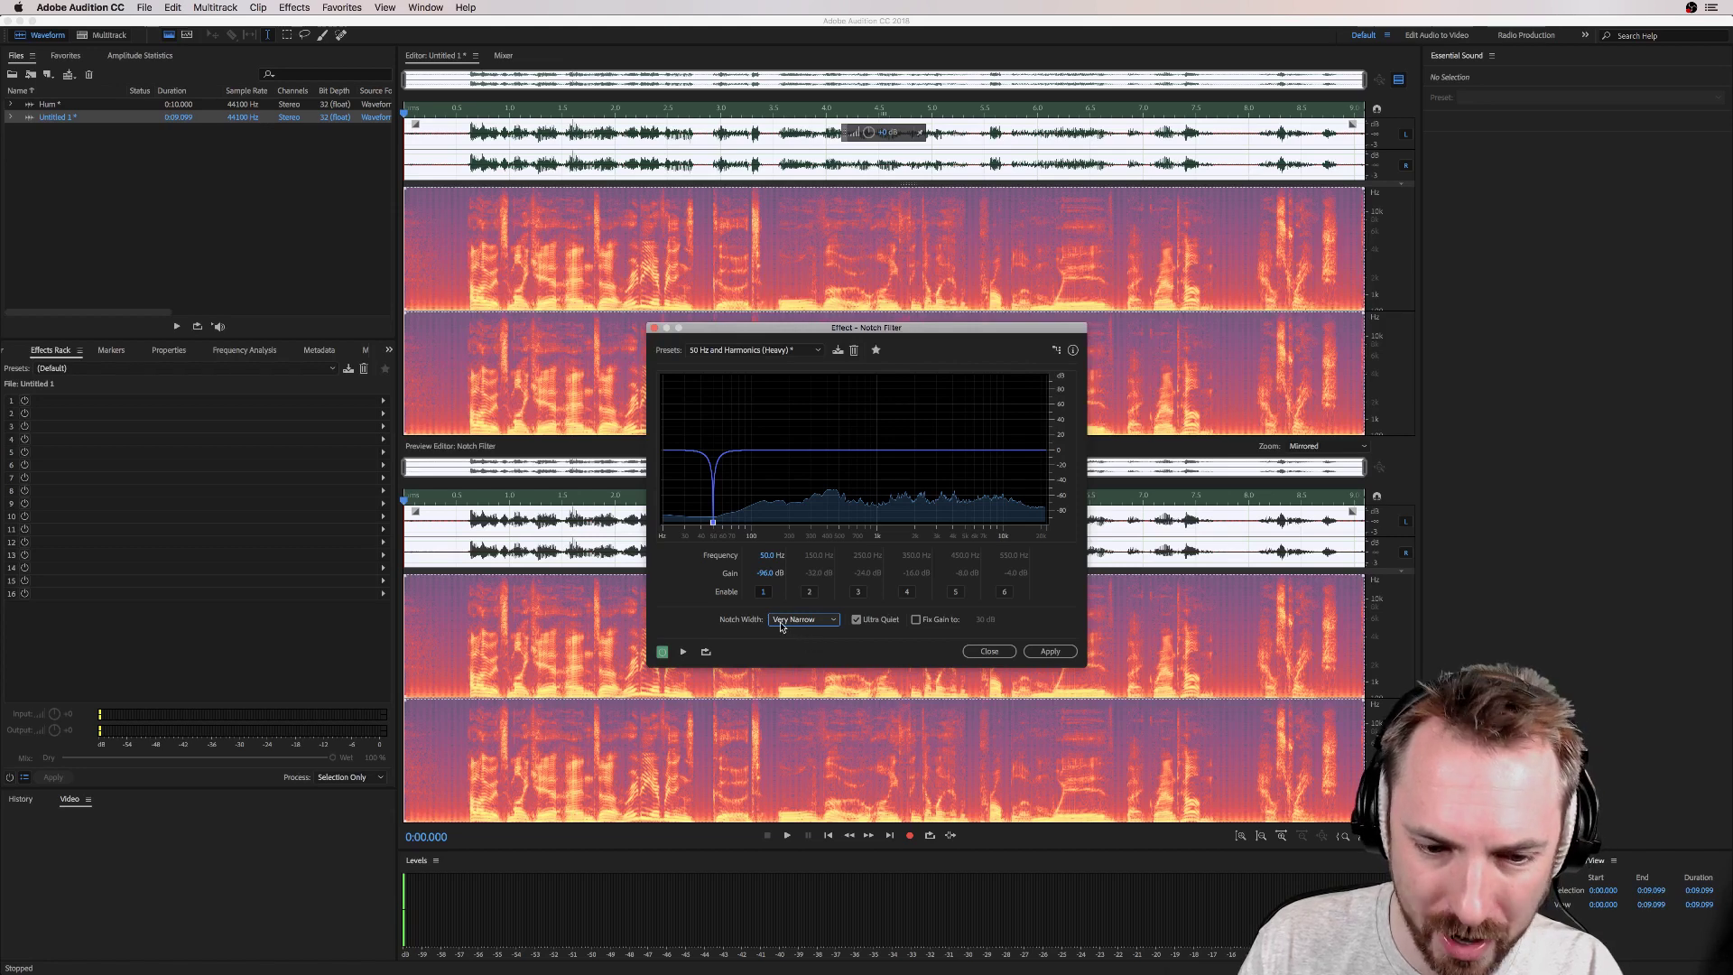
key("space")
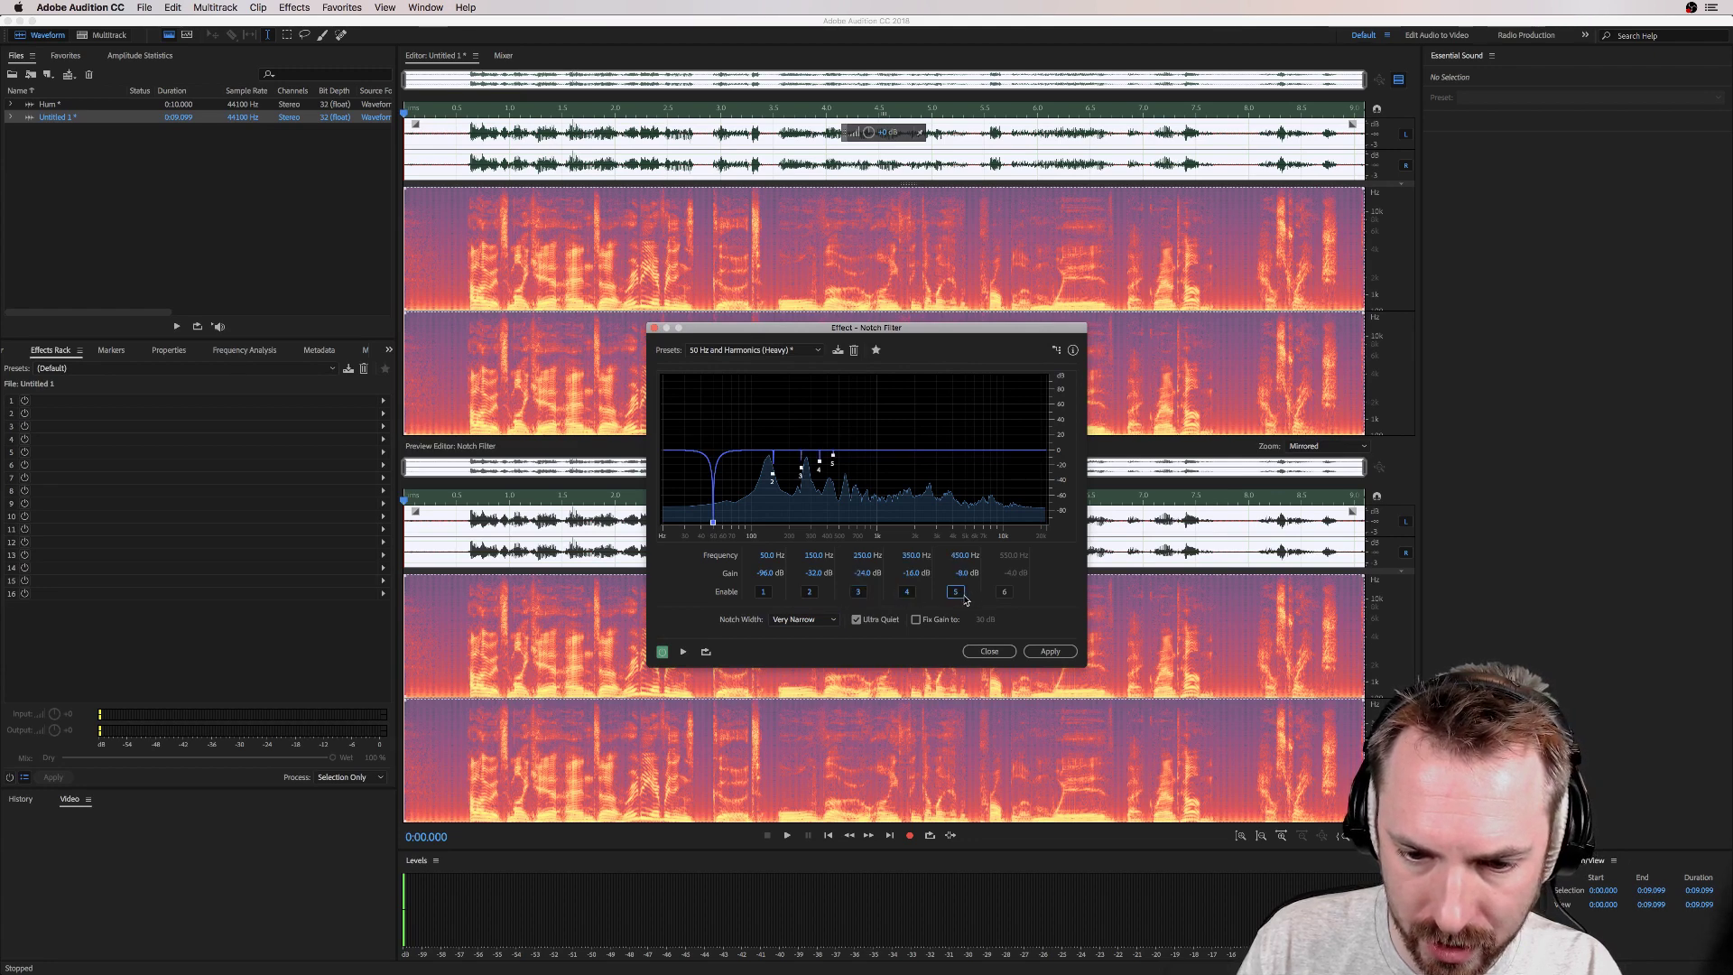
left_click(773, 479)
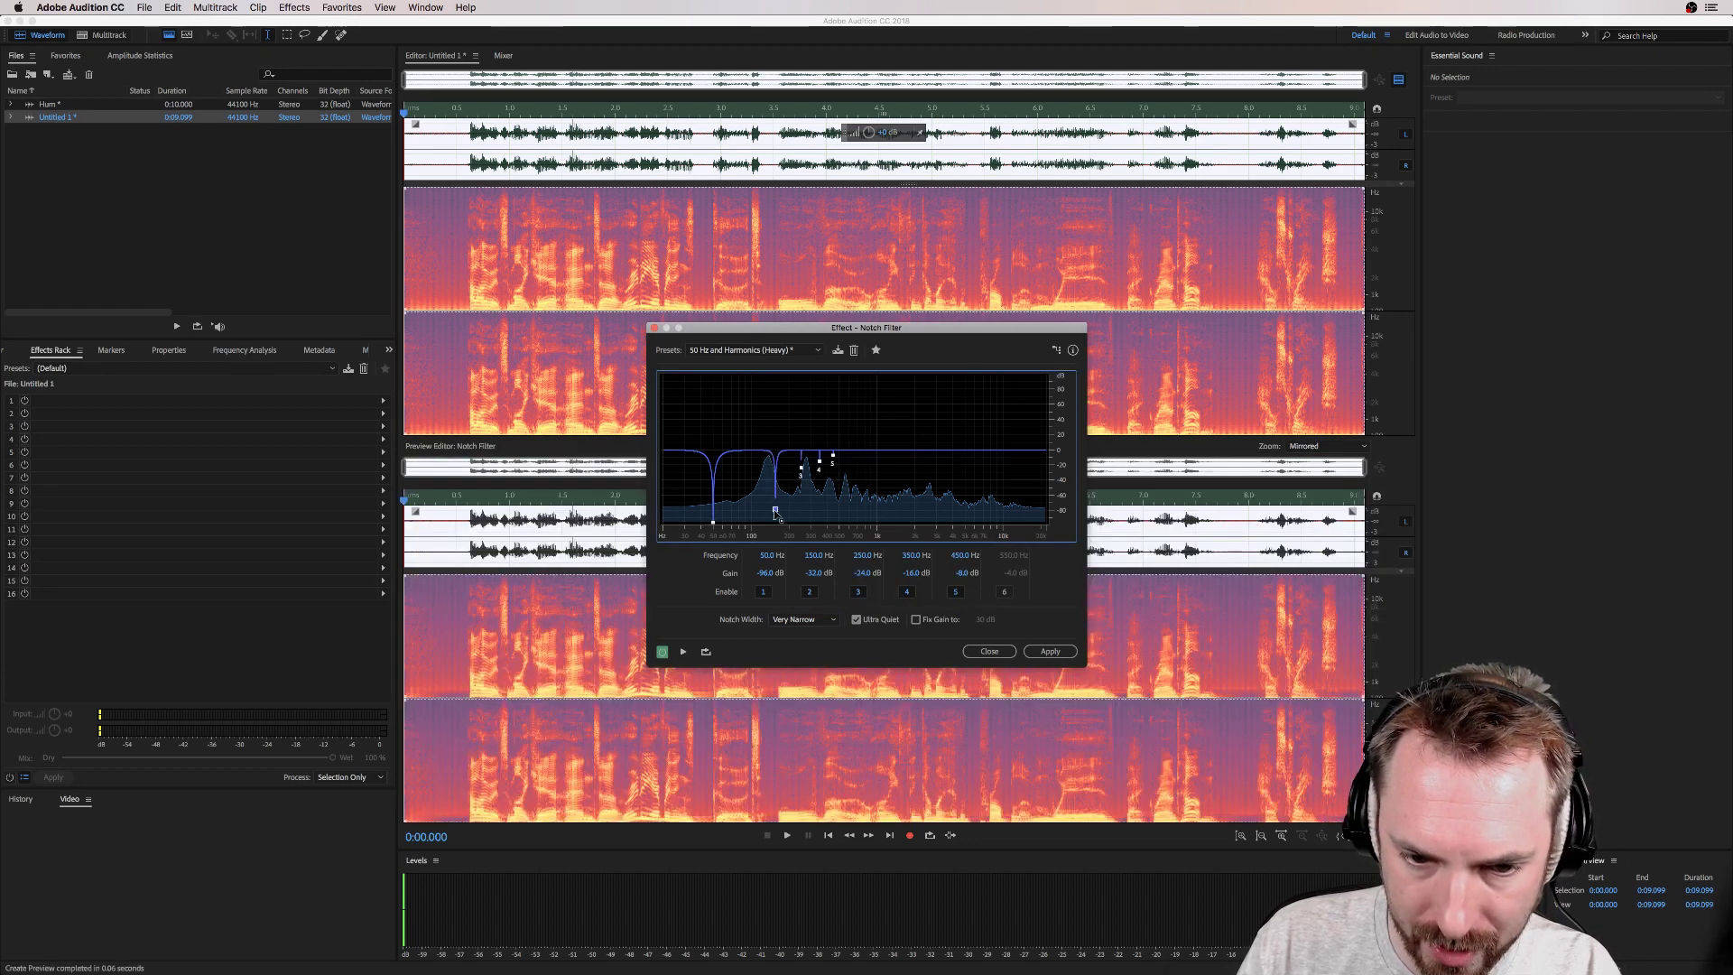
key("space")
mouse_move(774, 521)
left_mouse_down()
mouse_move(695, 522)
mouse_move(773, 518)
left_mouse_up()
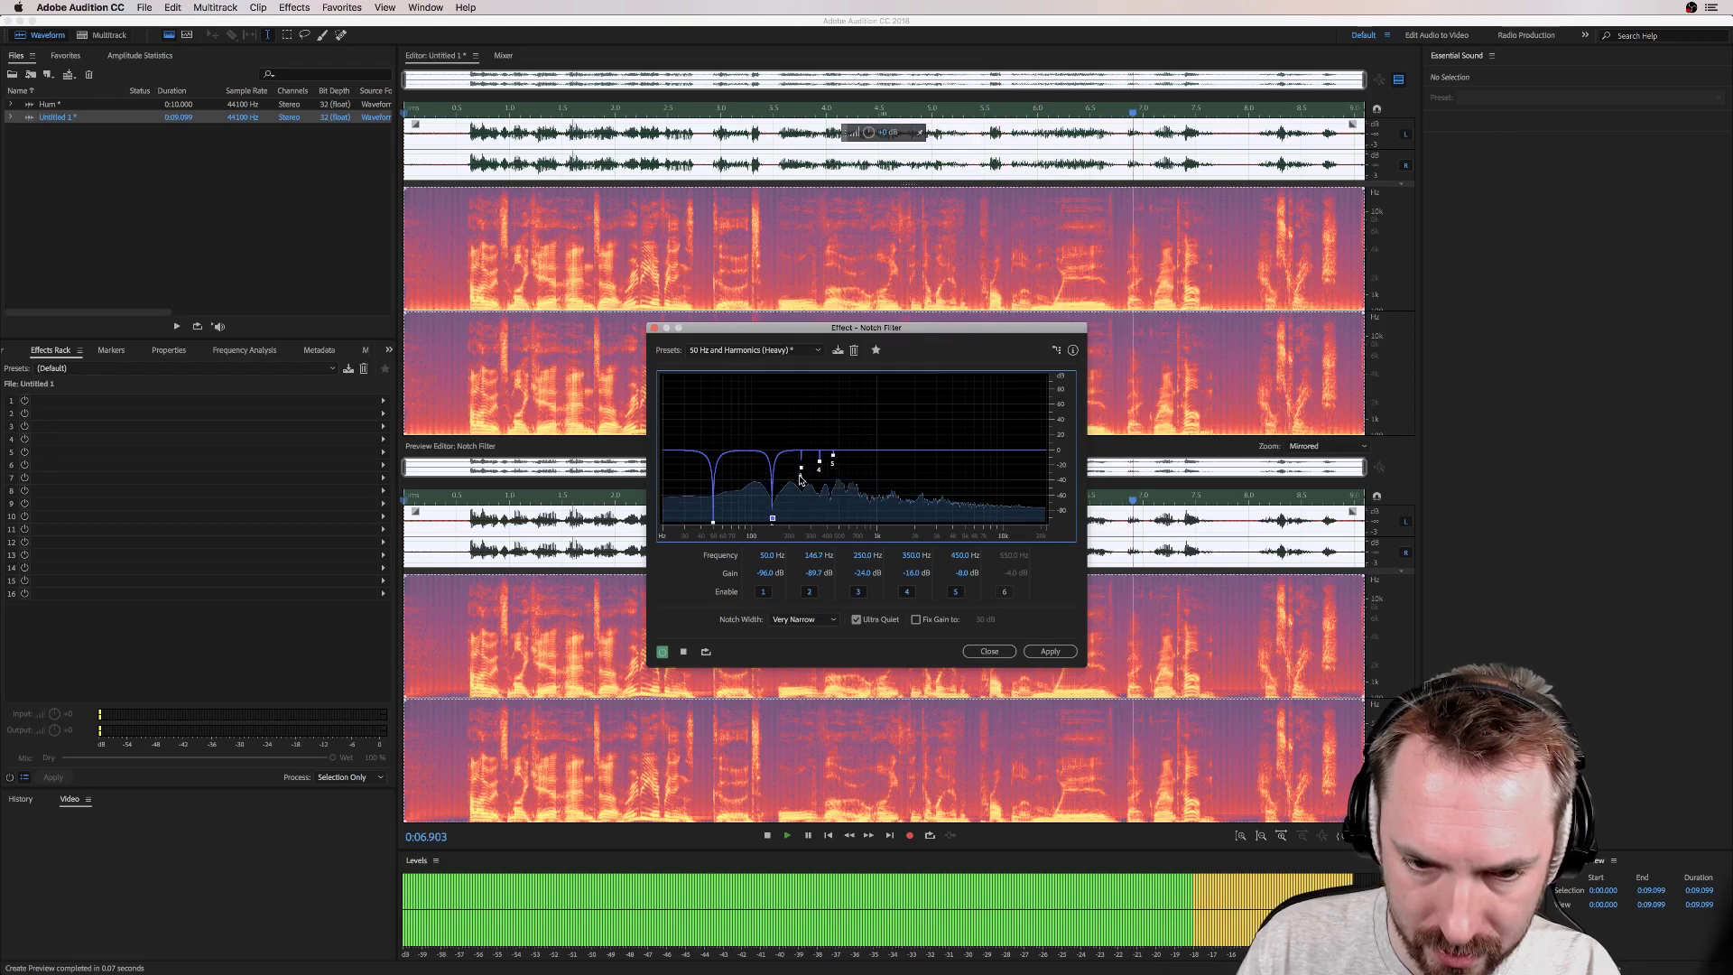
Step: Close the Notch Filter unapplied, then open Hum and select all of it
key("Escape")
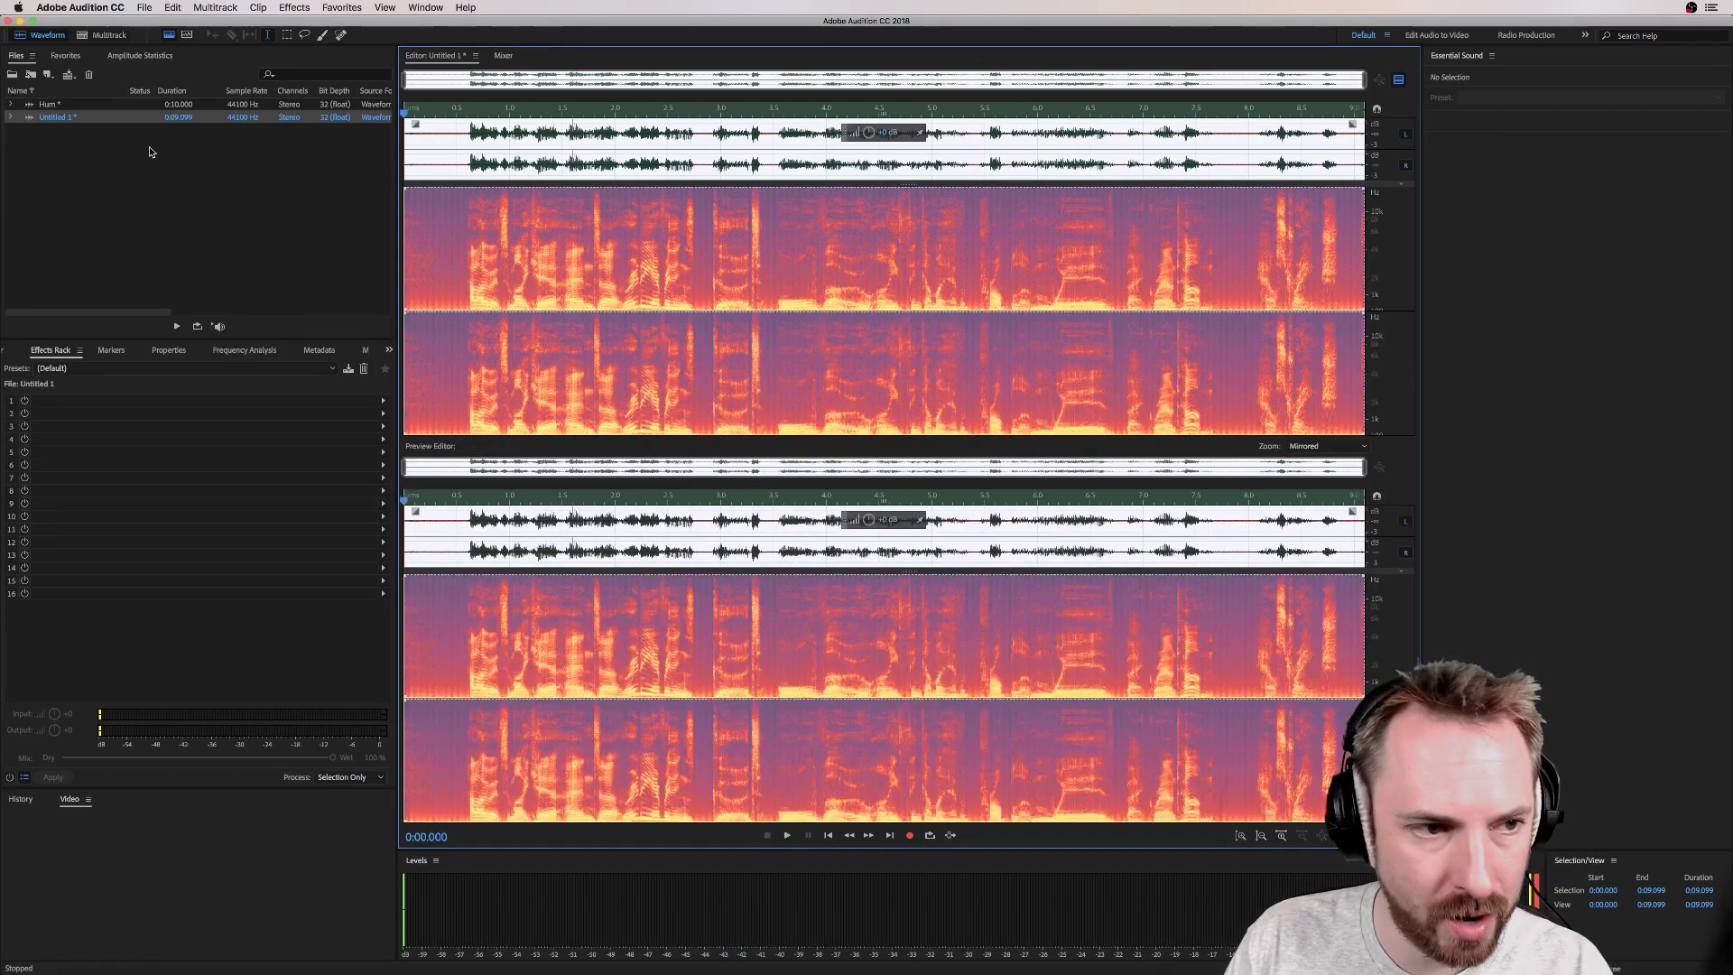
left_click(64, 107)
double_click(64, 107)
left_click(730, 325)
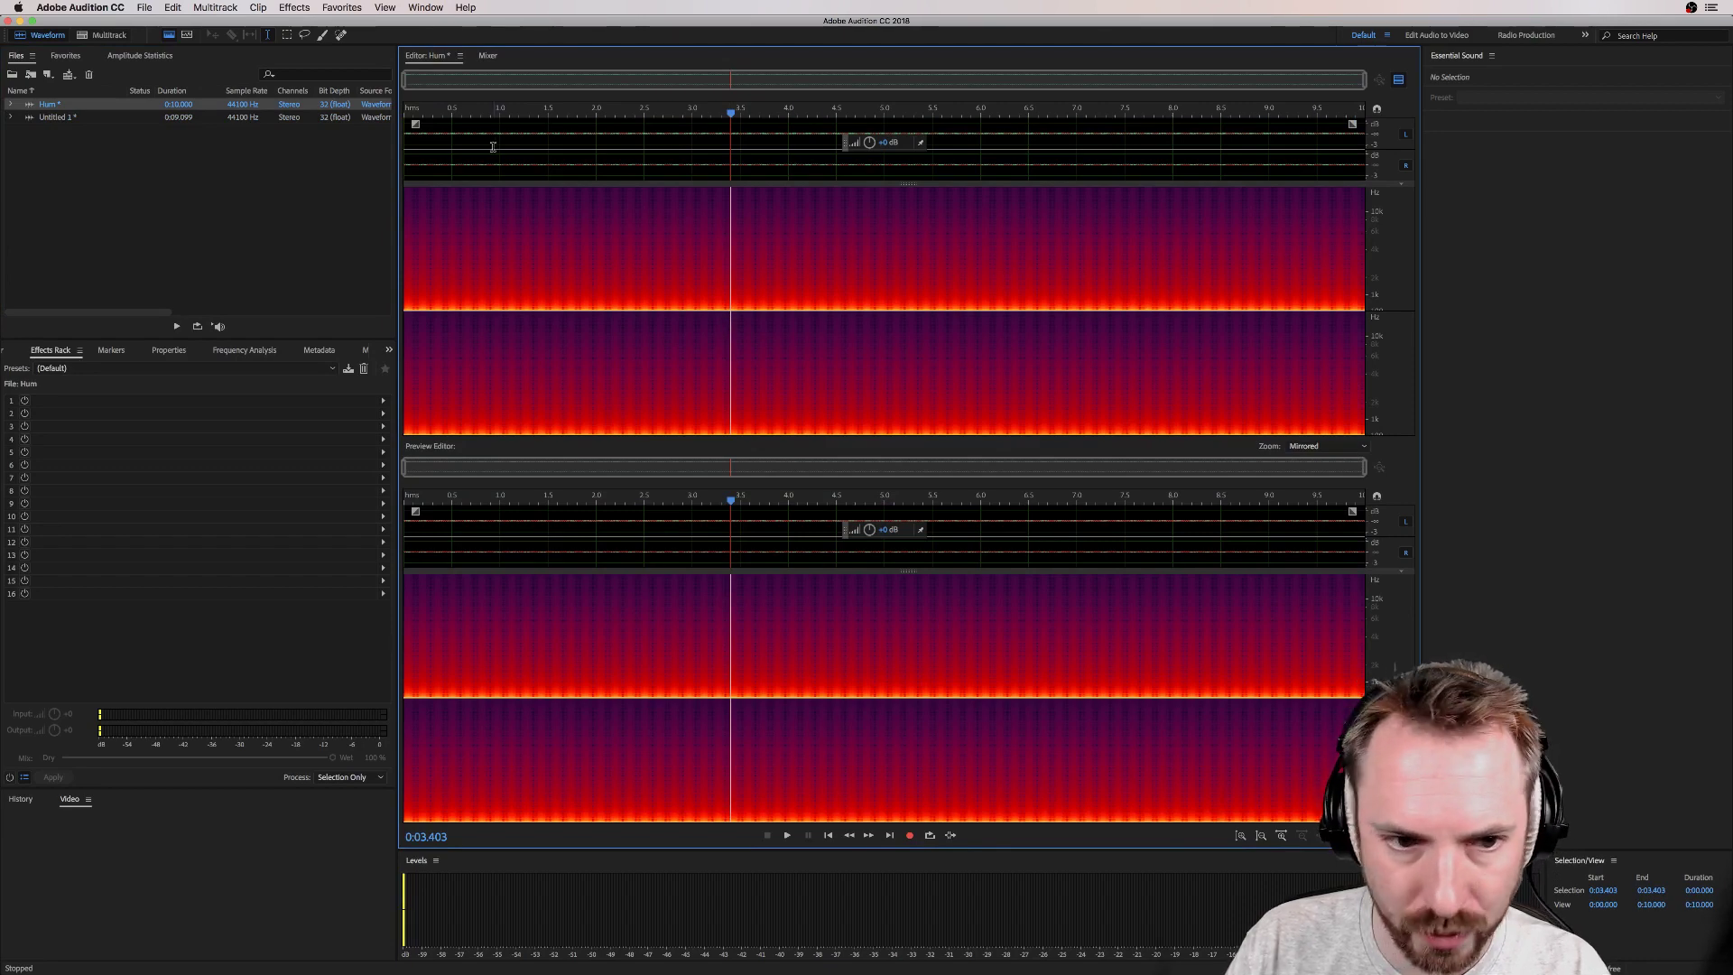
key("super+a")
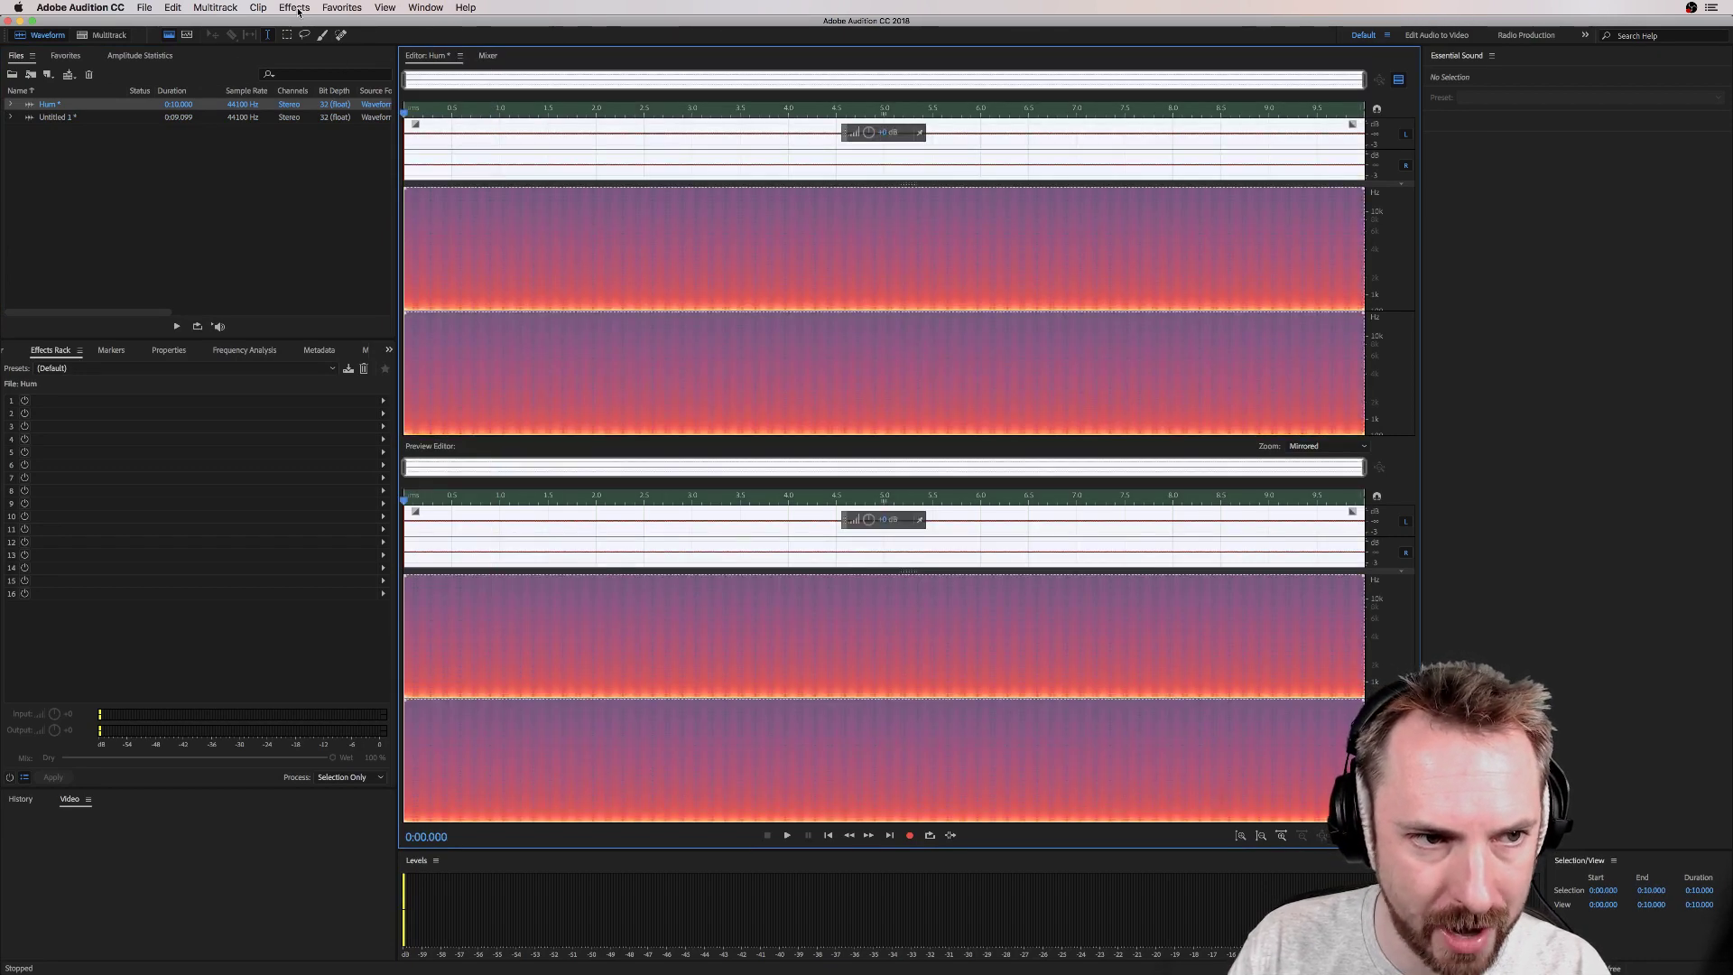
Step: Regenerate Hum as a 60 Hz sine tone, play it, then reopen Untitled 1
left_click(295, 8)
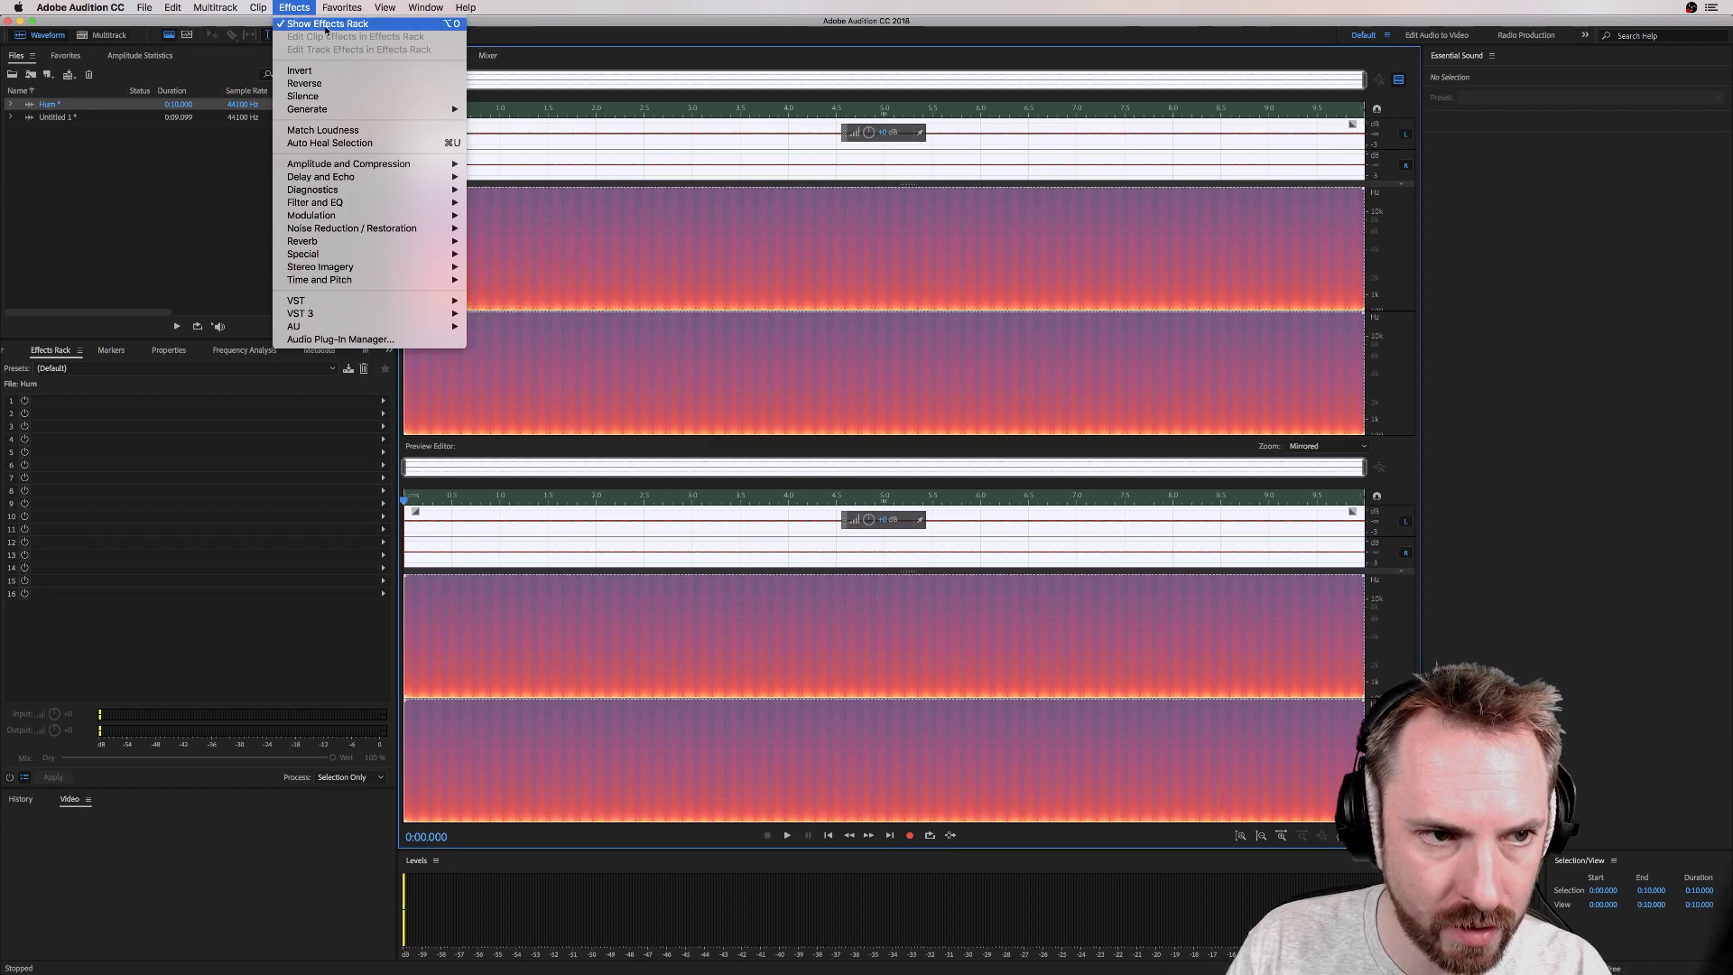
mouse_move(424, 109)
left_click(497, 136)
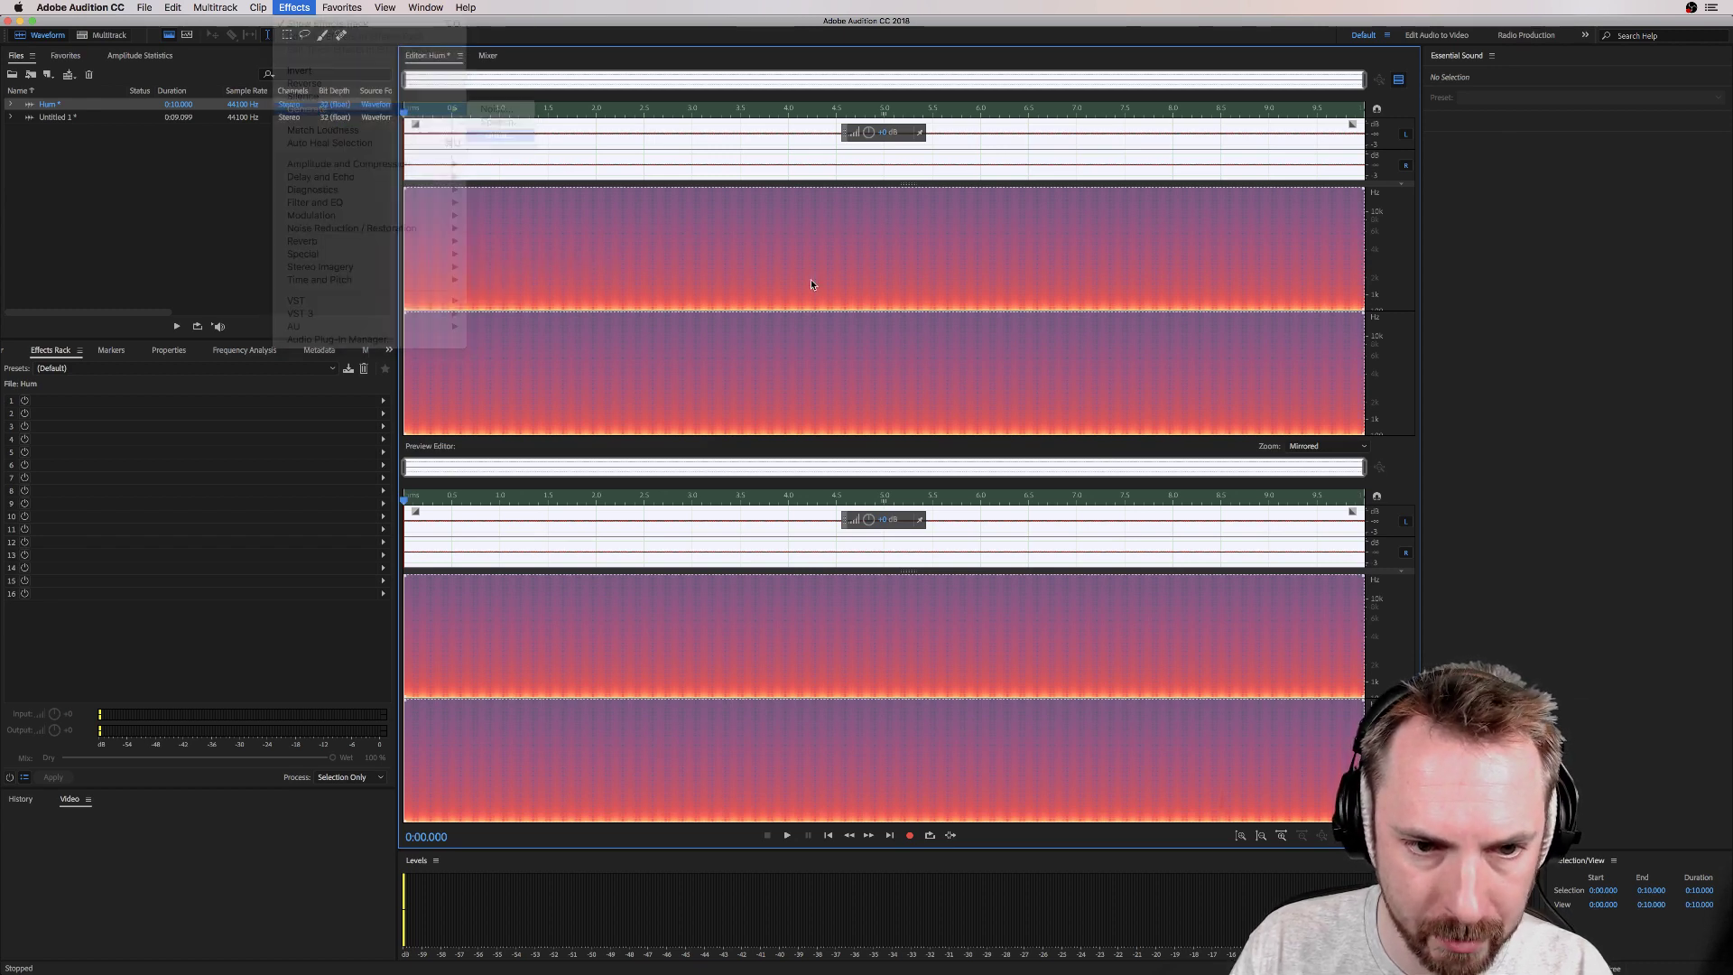
left_click(590, 490)
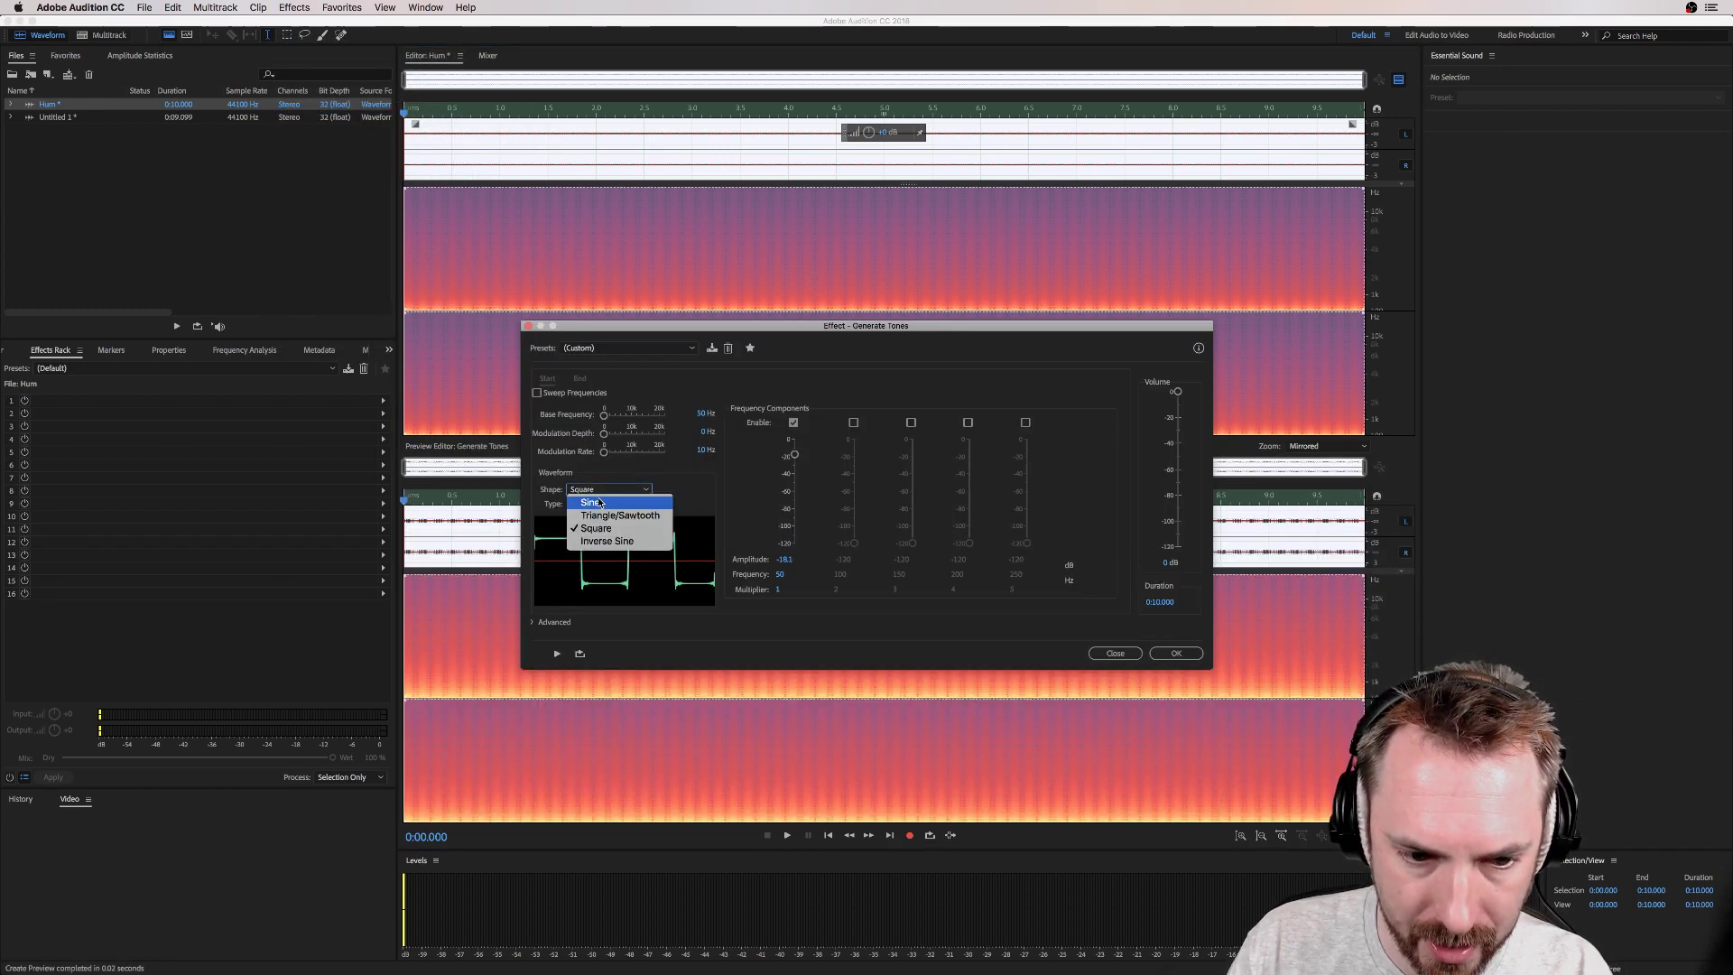
left_click(591, 502)
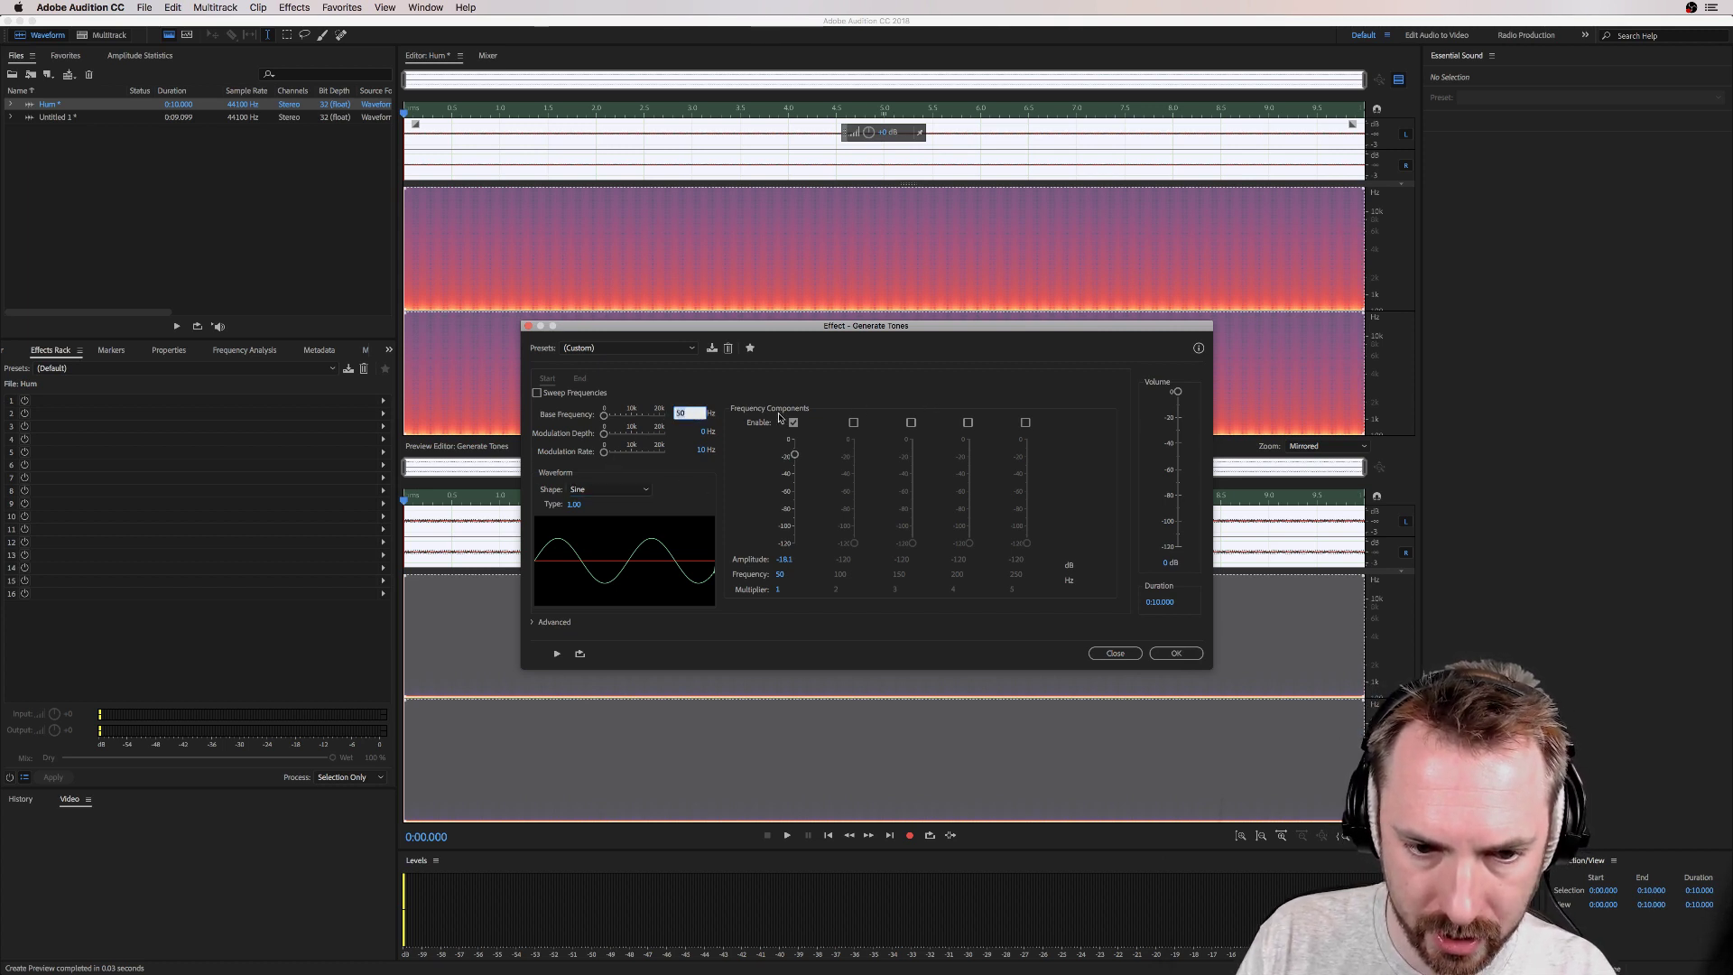
type("60")
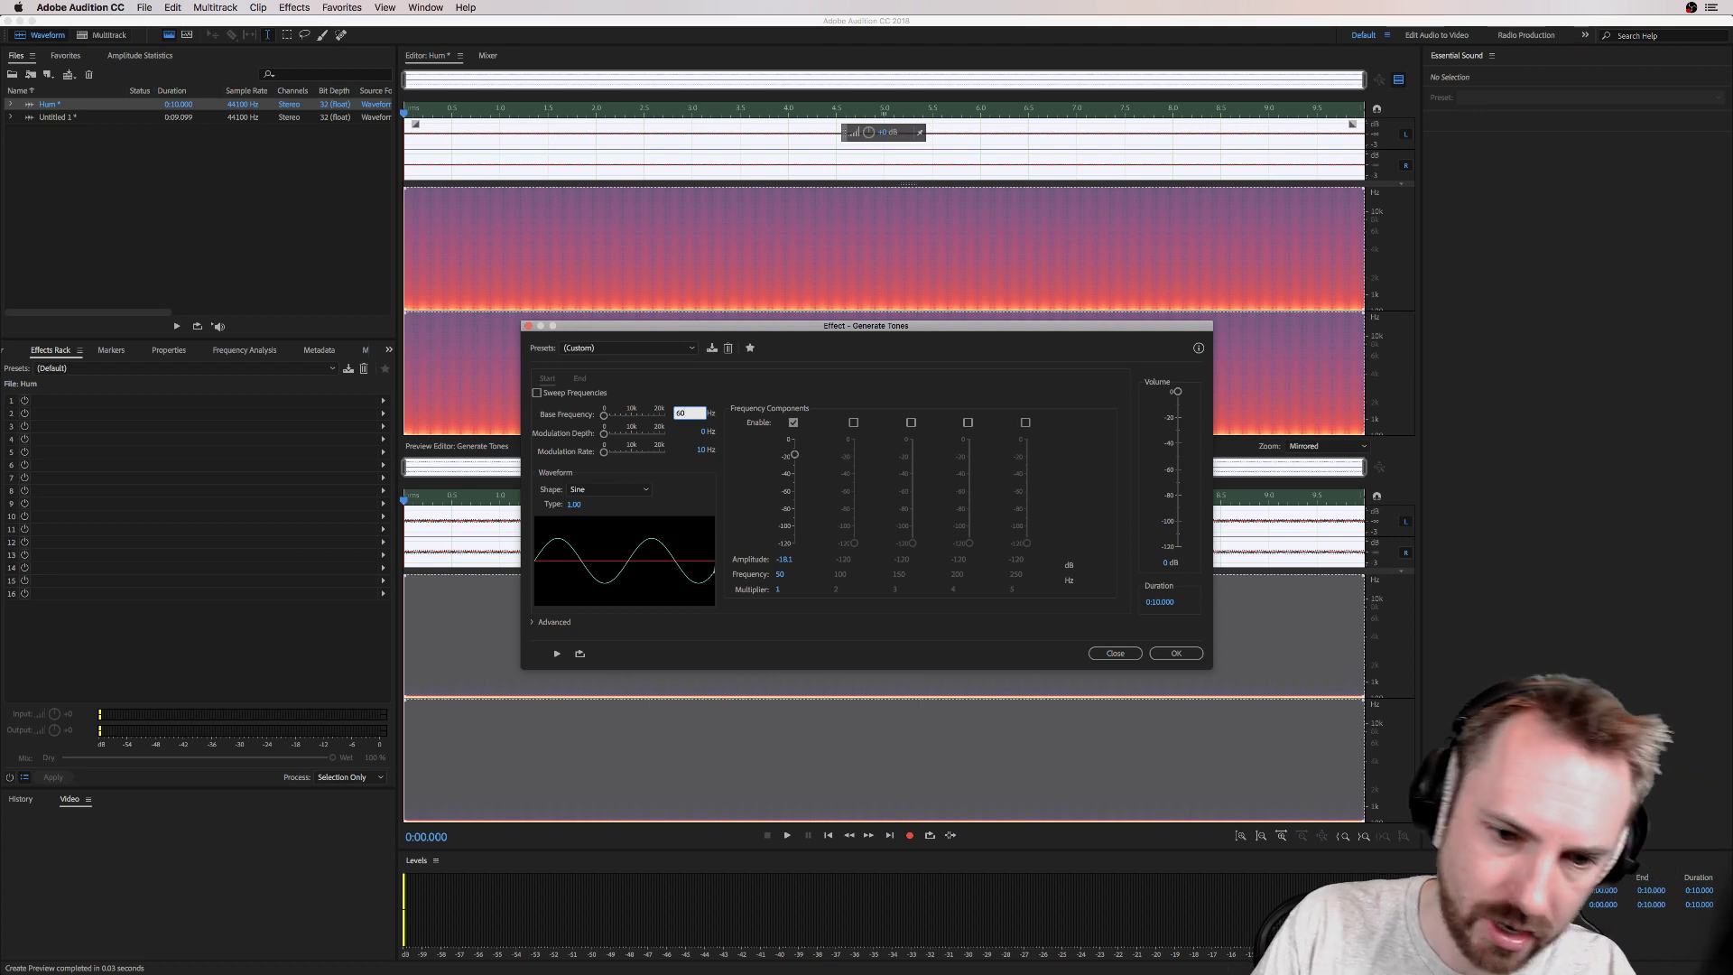
left_click(1175, 650)
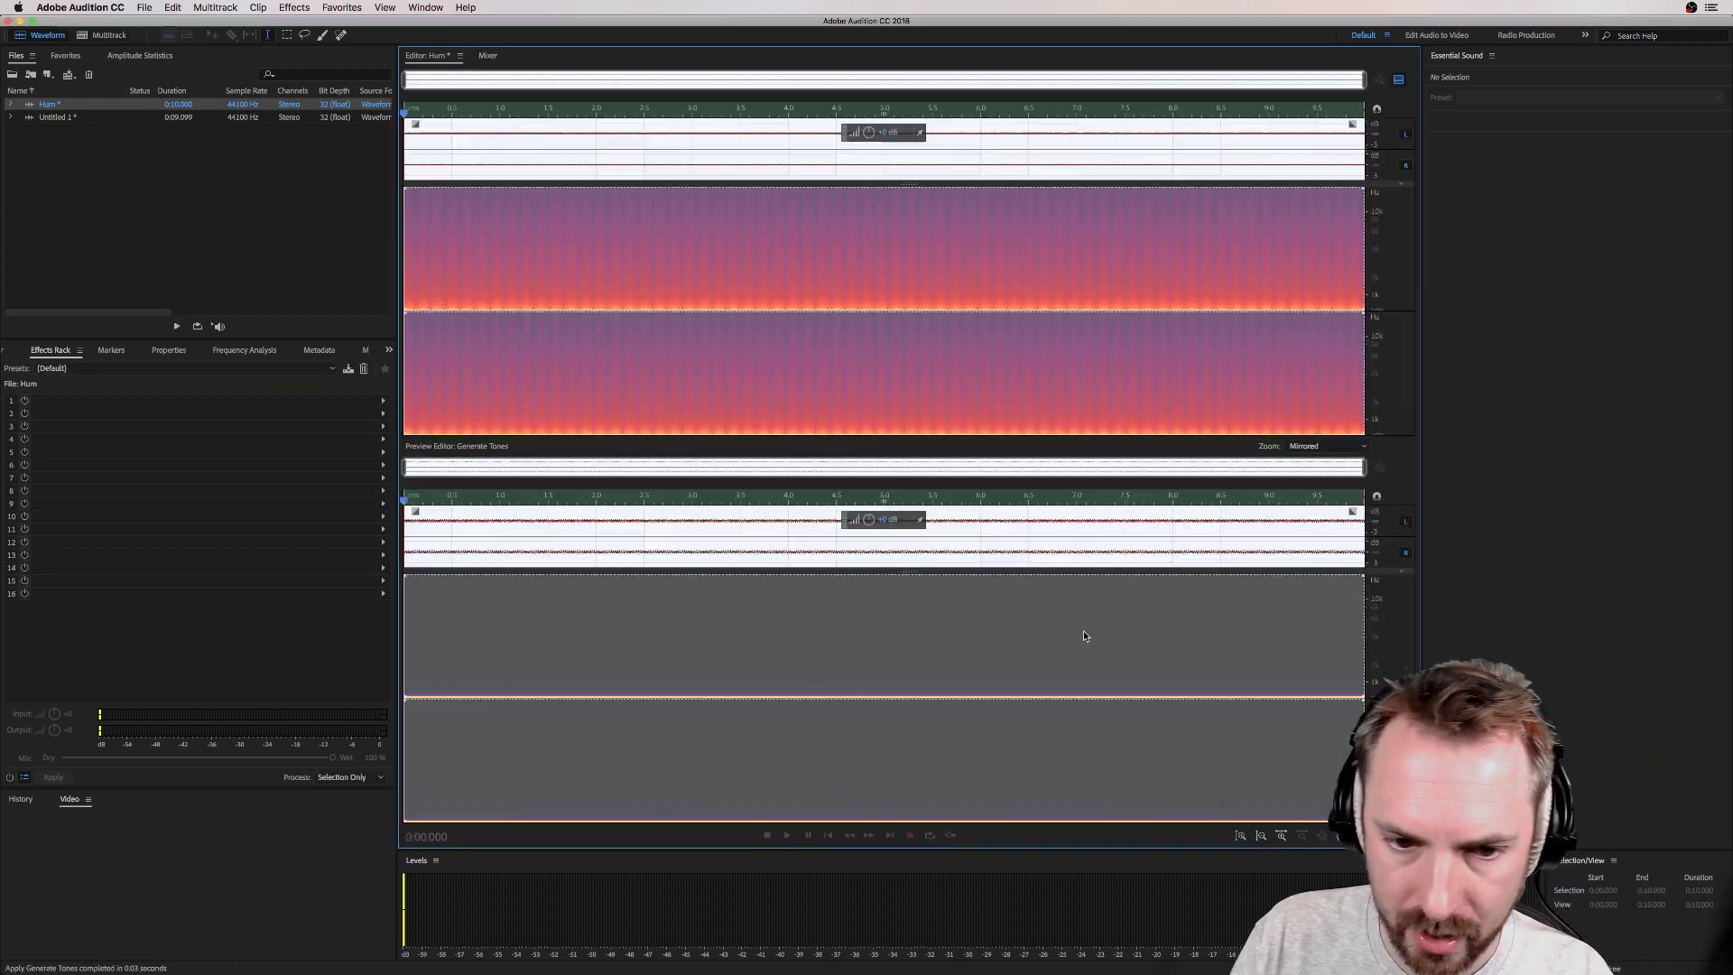
key("space")
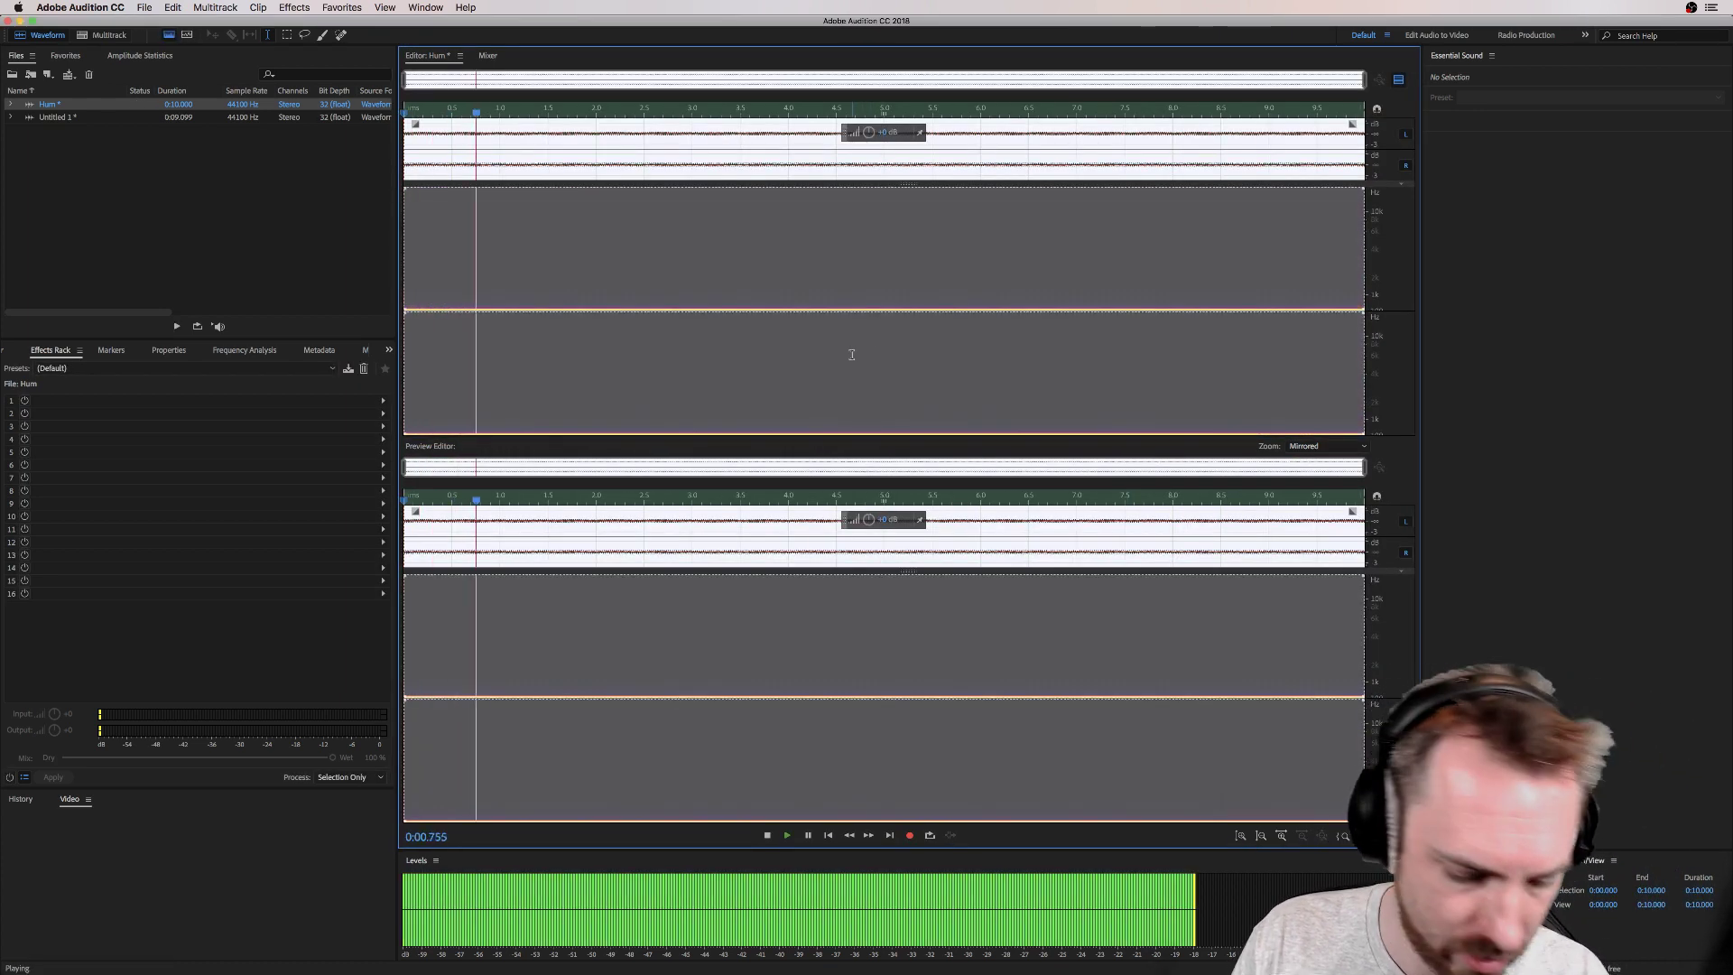
key("space")
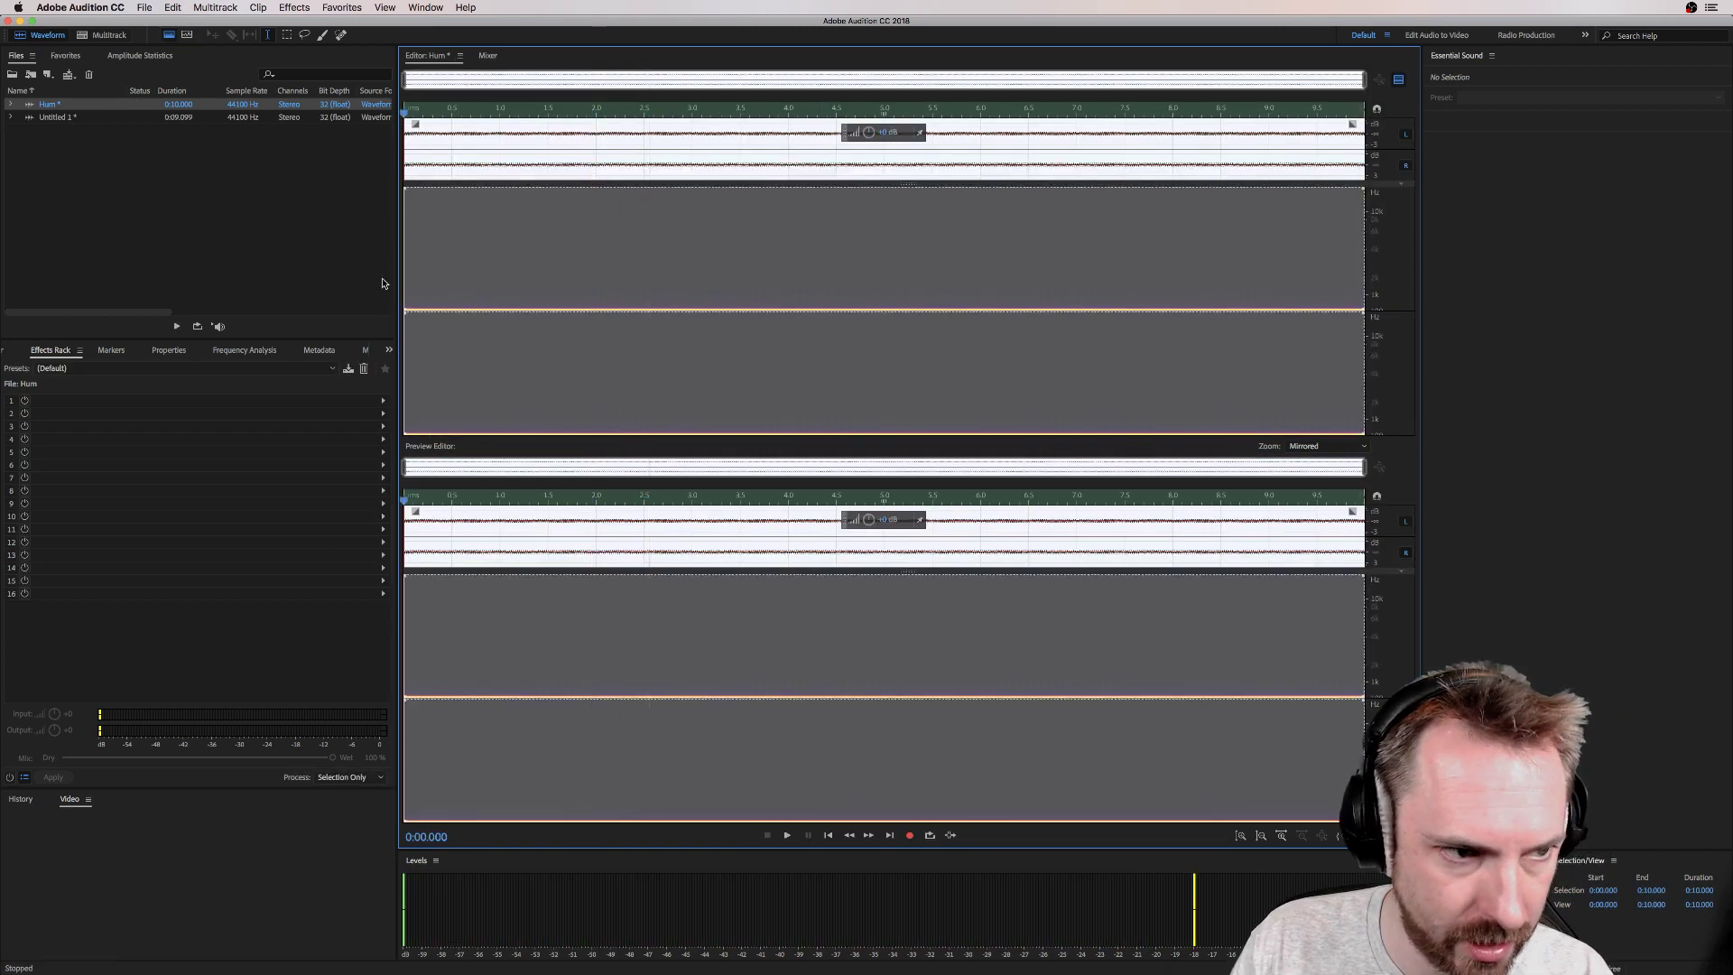
double_click(42, 117)
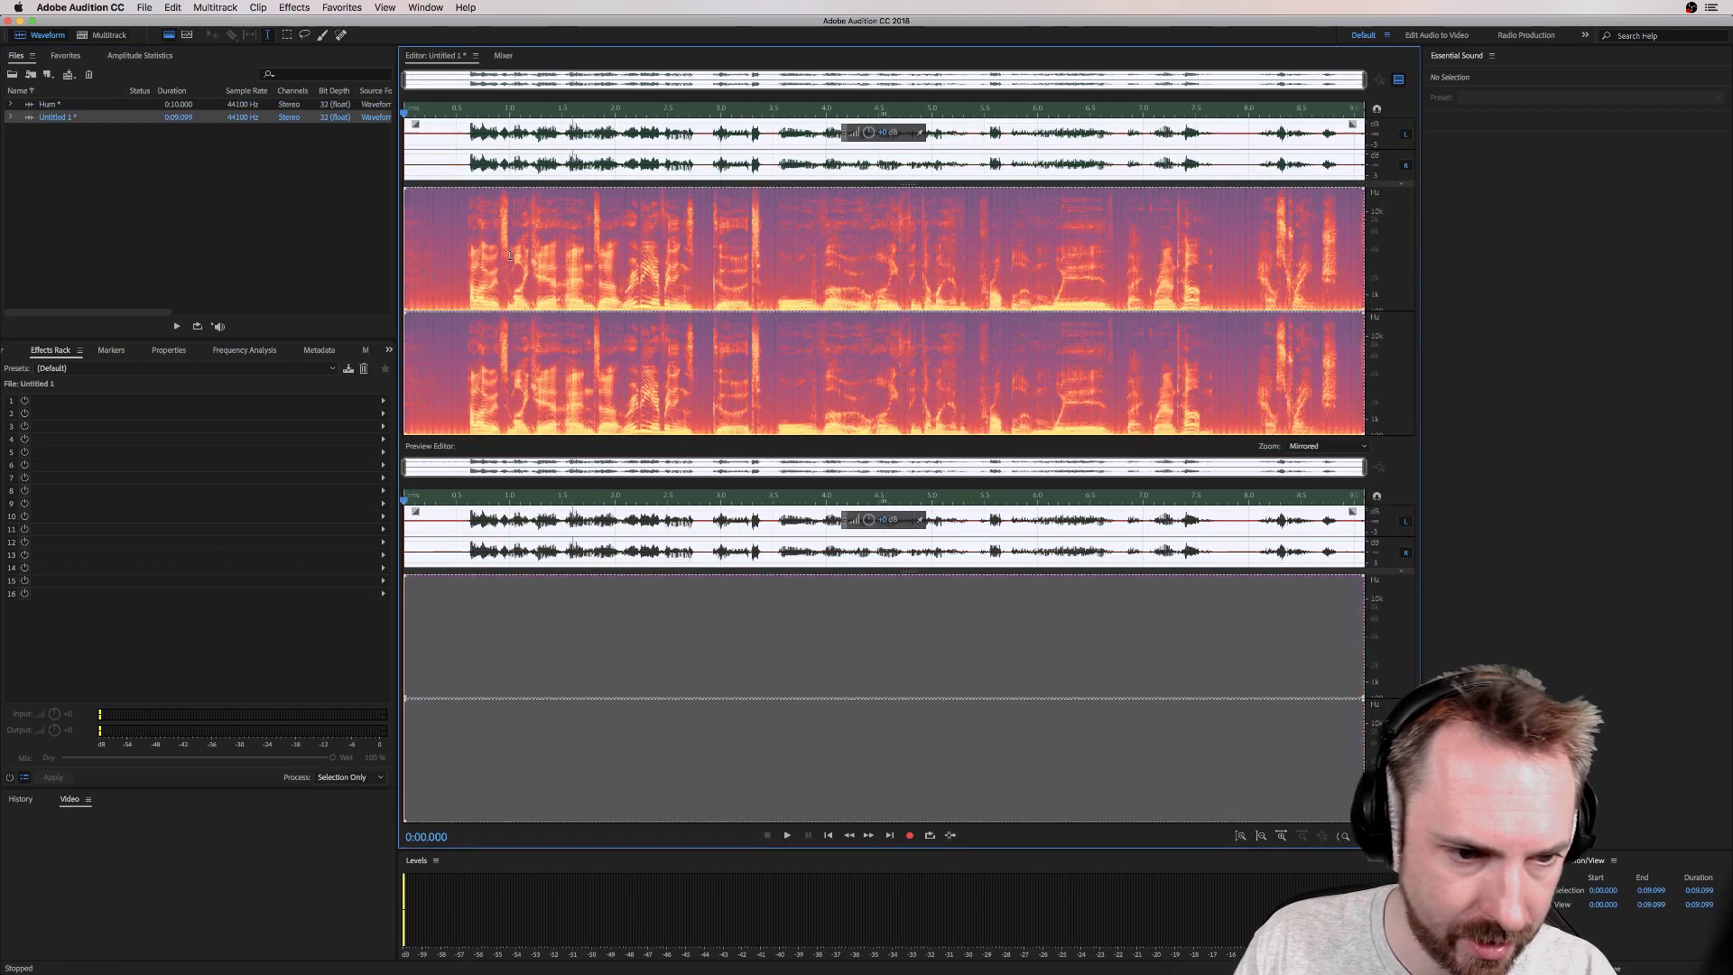
Step: Mix-paste the 60 Hz sine hum over the entire Untitled 1 voice clip and play it back
left_click(506, 256)
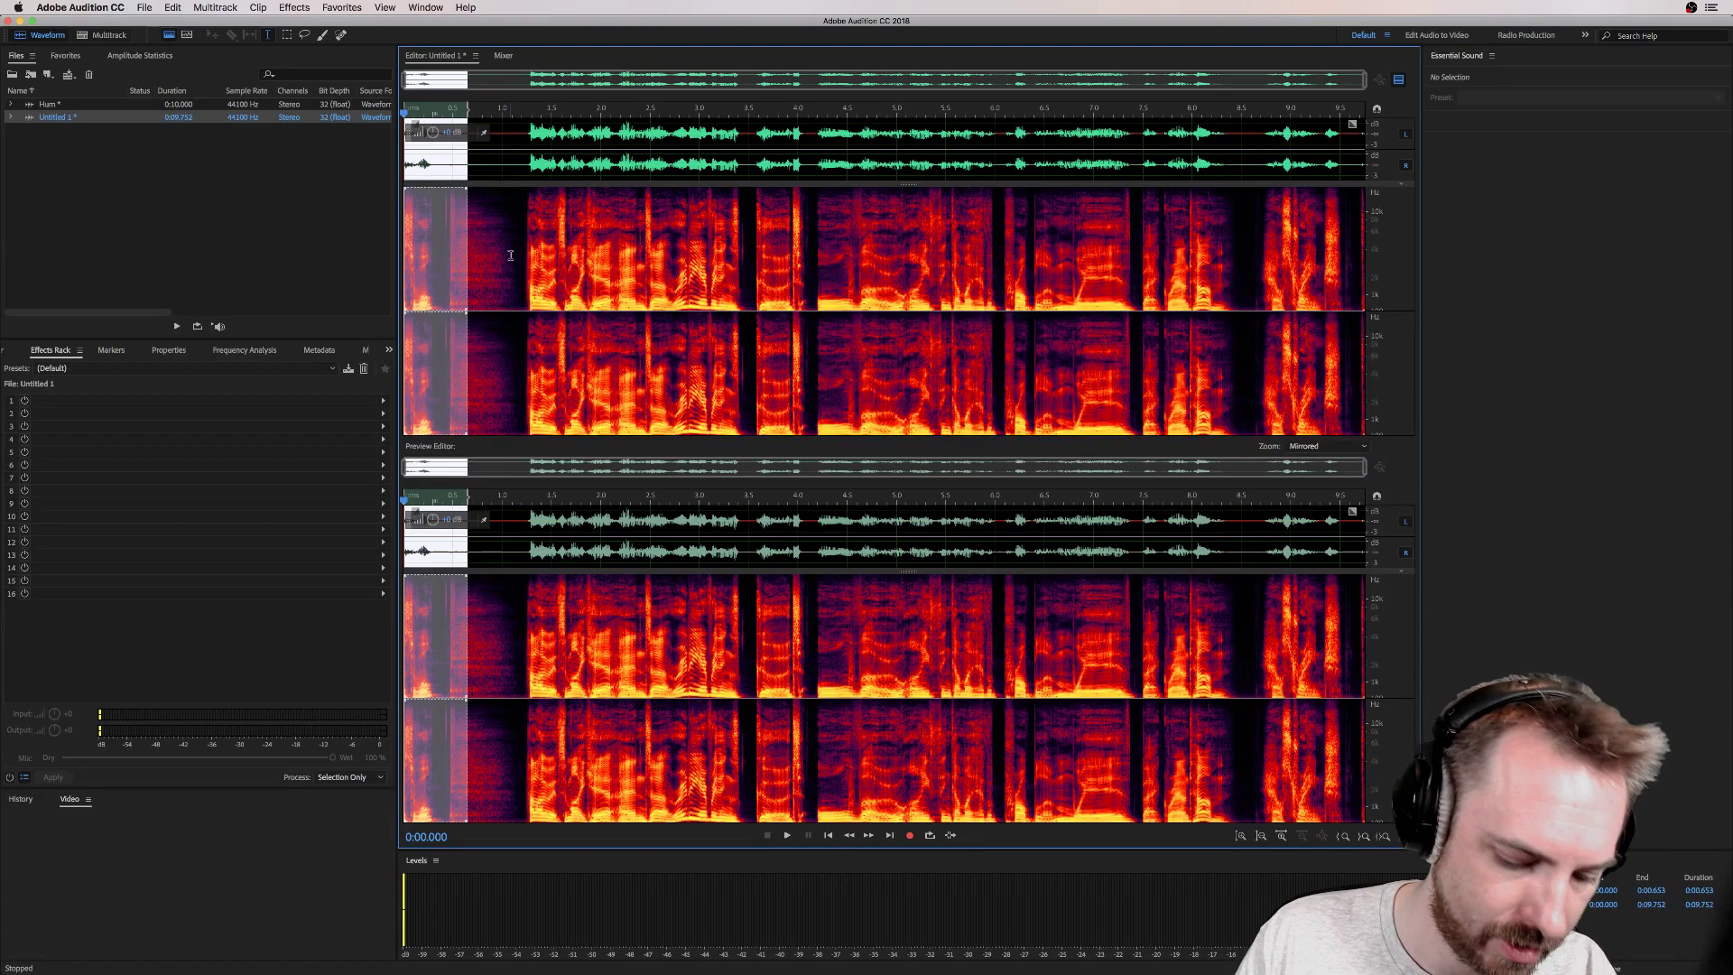
key("super+a")
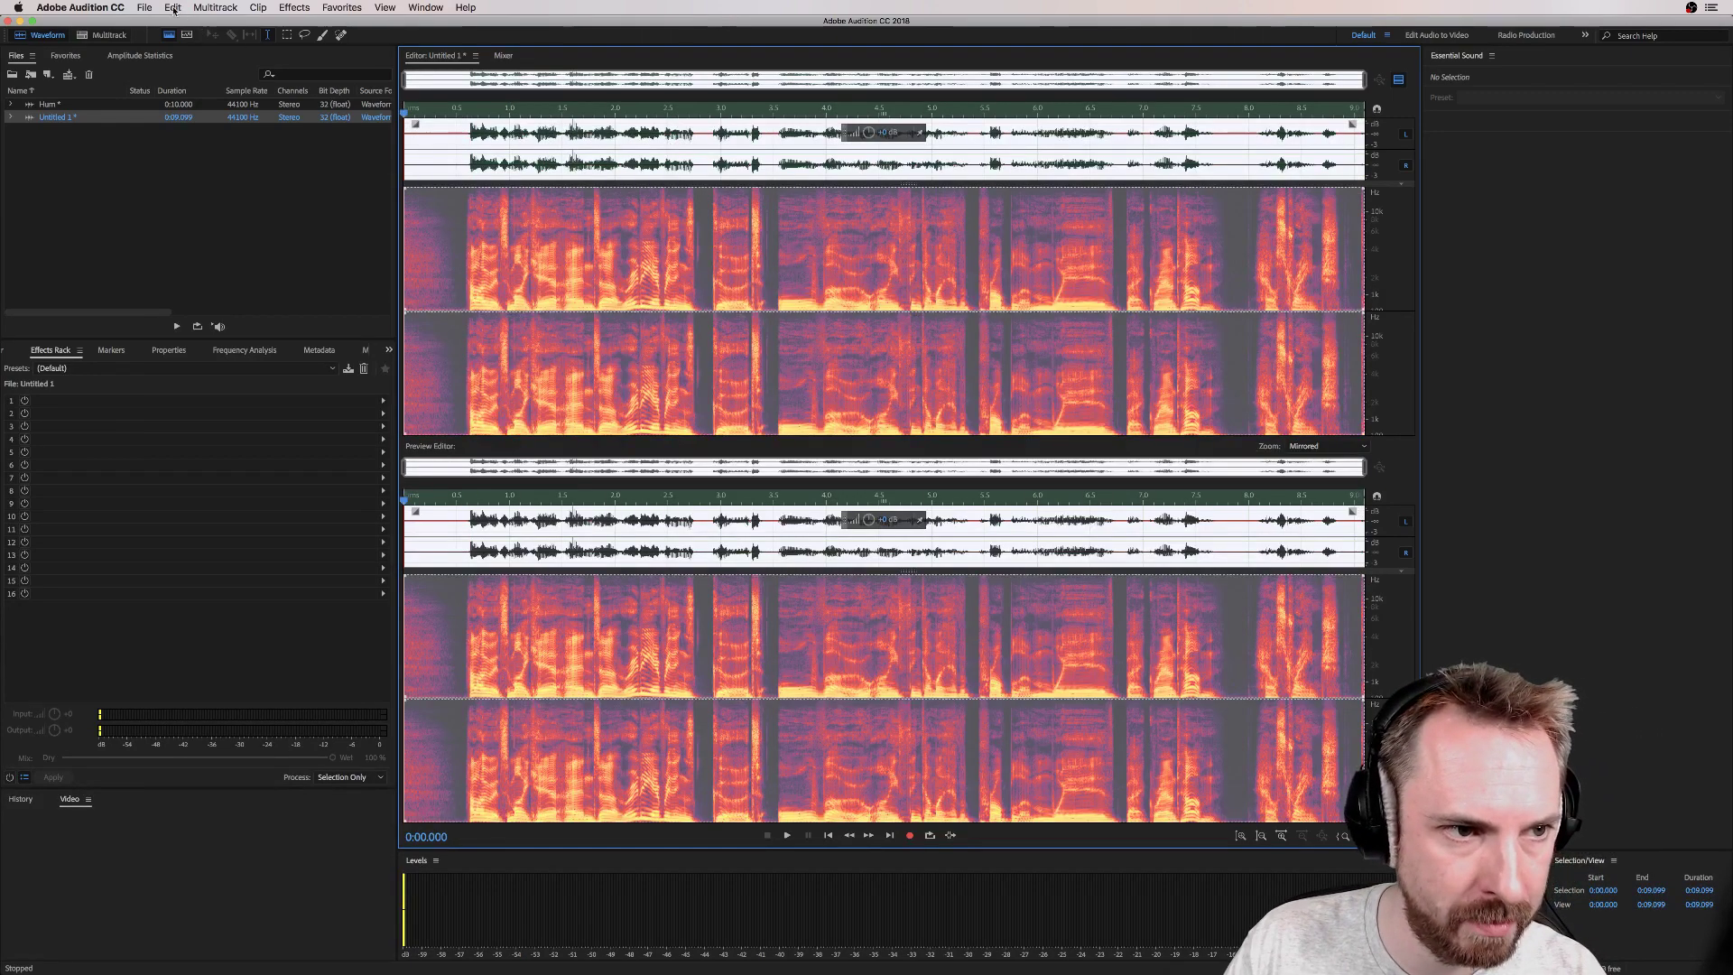
left_click(175, 8)
left_click(185, 190)
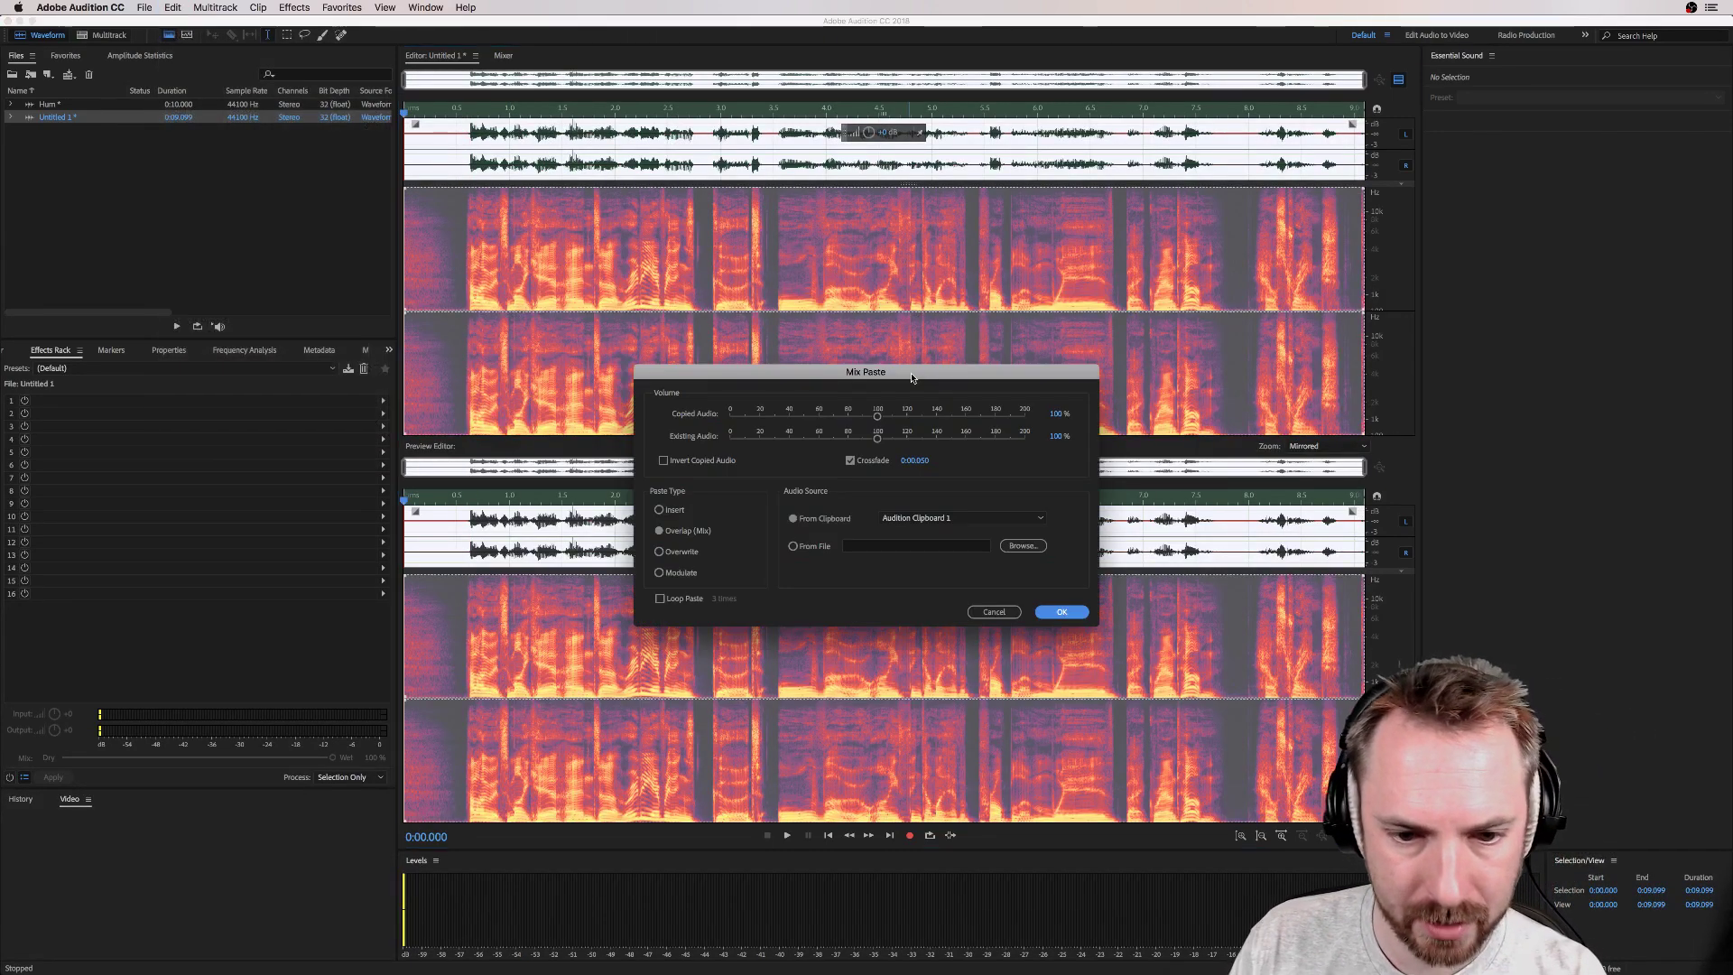
key("Return")
key("space")
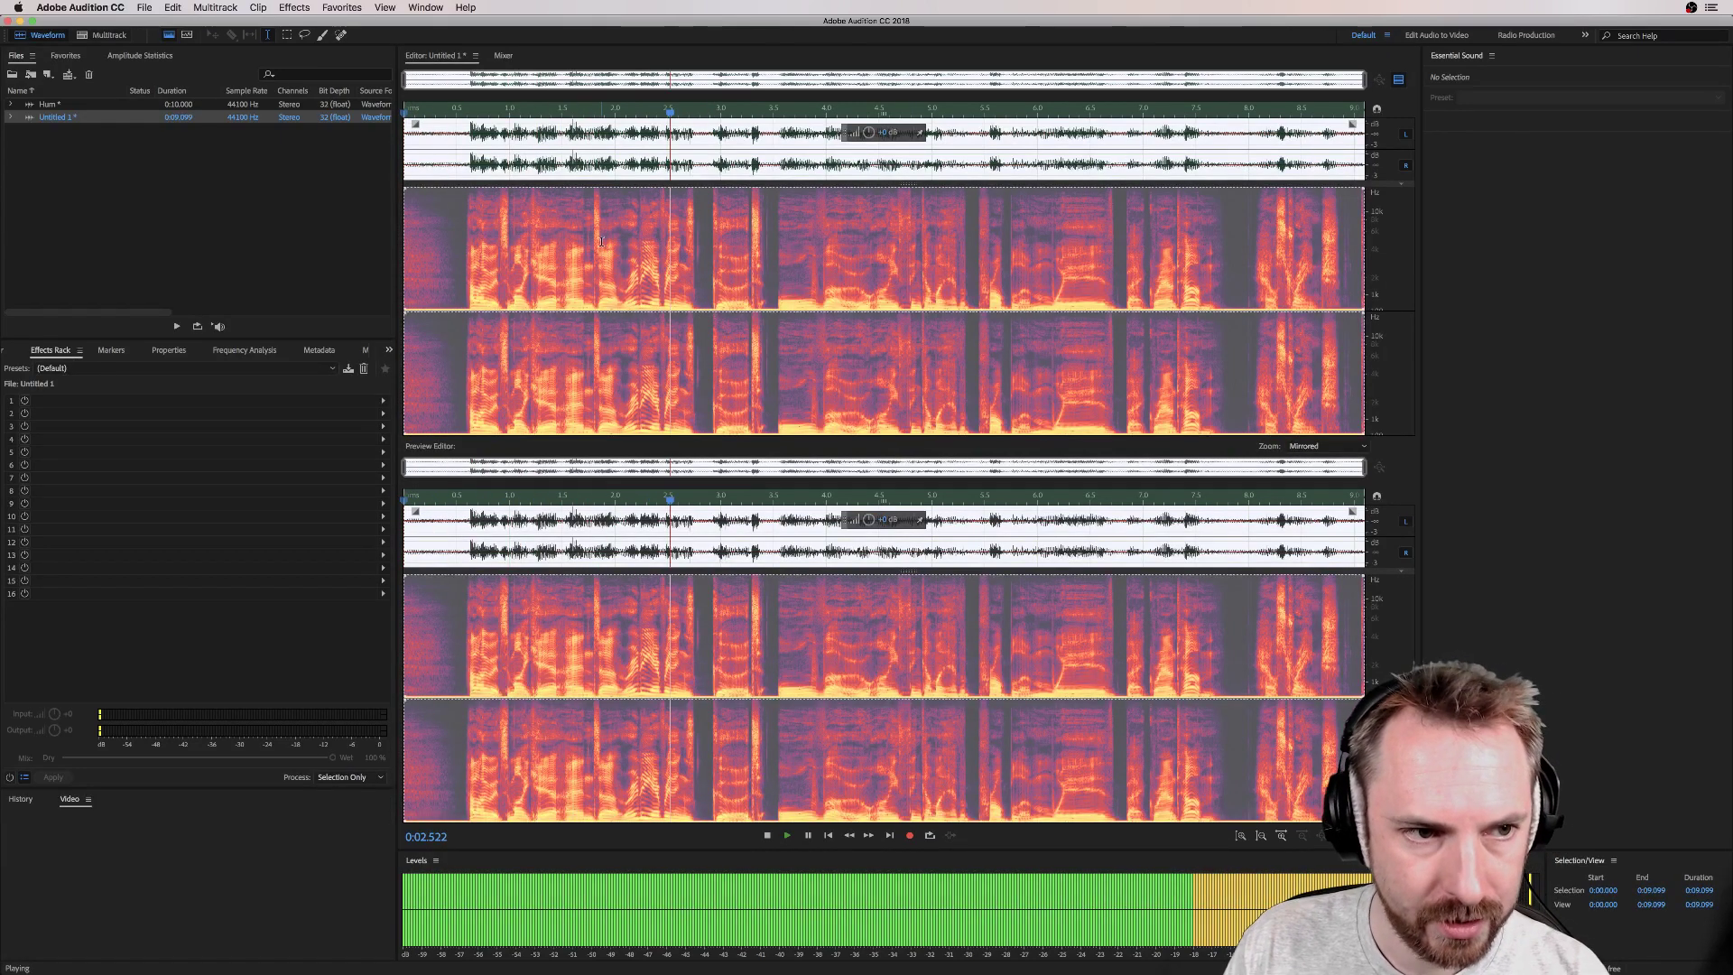
key("space")
left_click(215, 8)
Step: Open the Notch Filter and preview the 60 Hz and Octaves, then Lower Harmonics presets
mouse_move(296, 9)
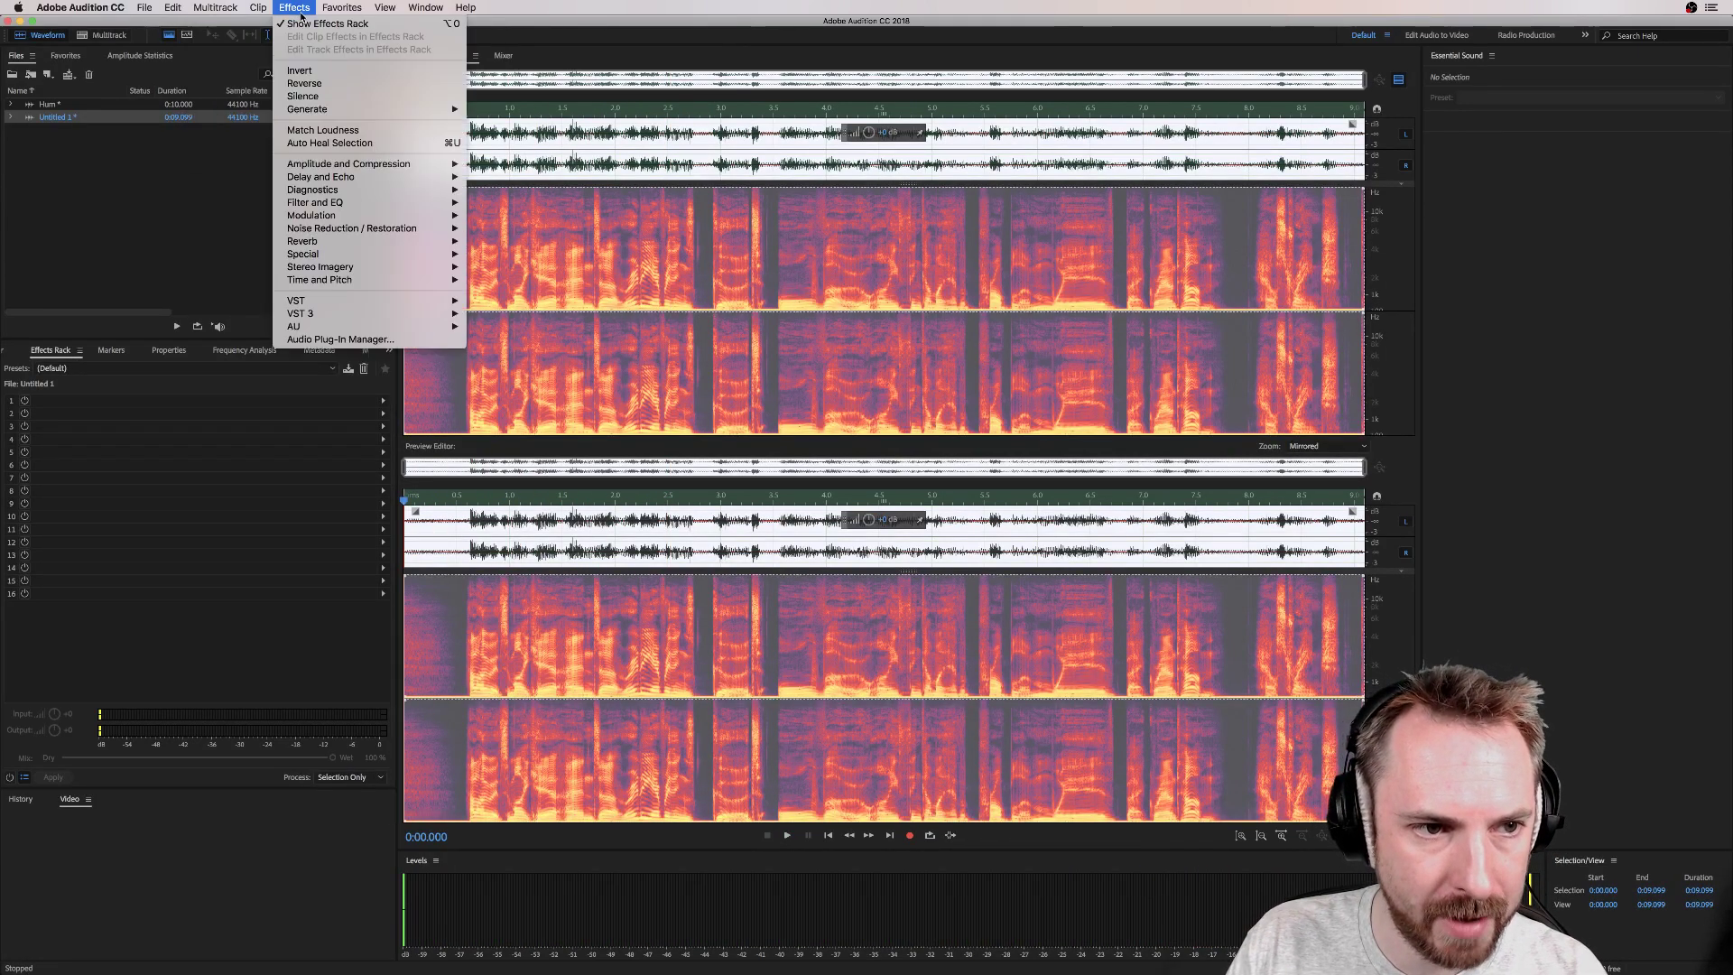
mouse_move(334, 202)
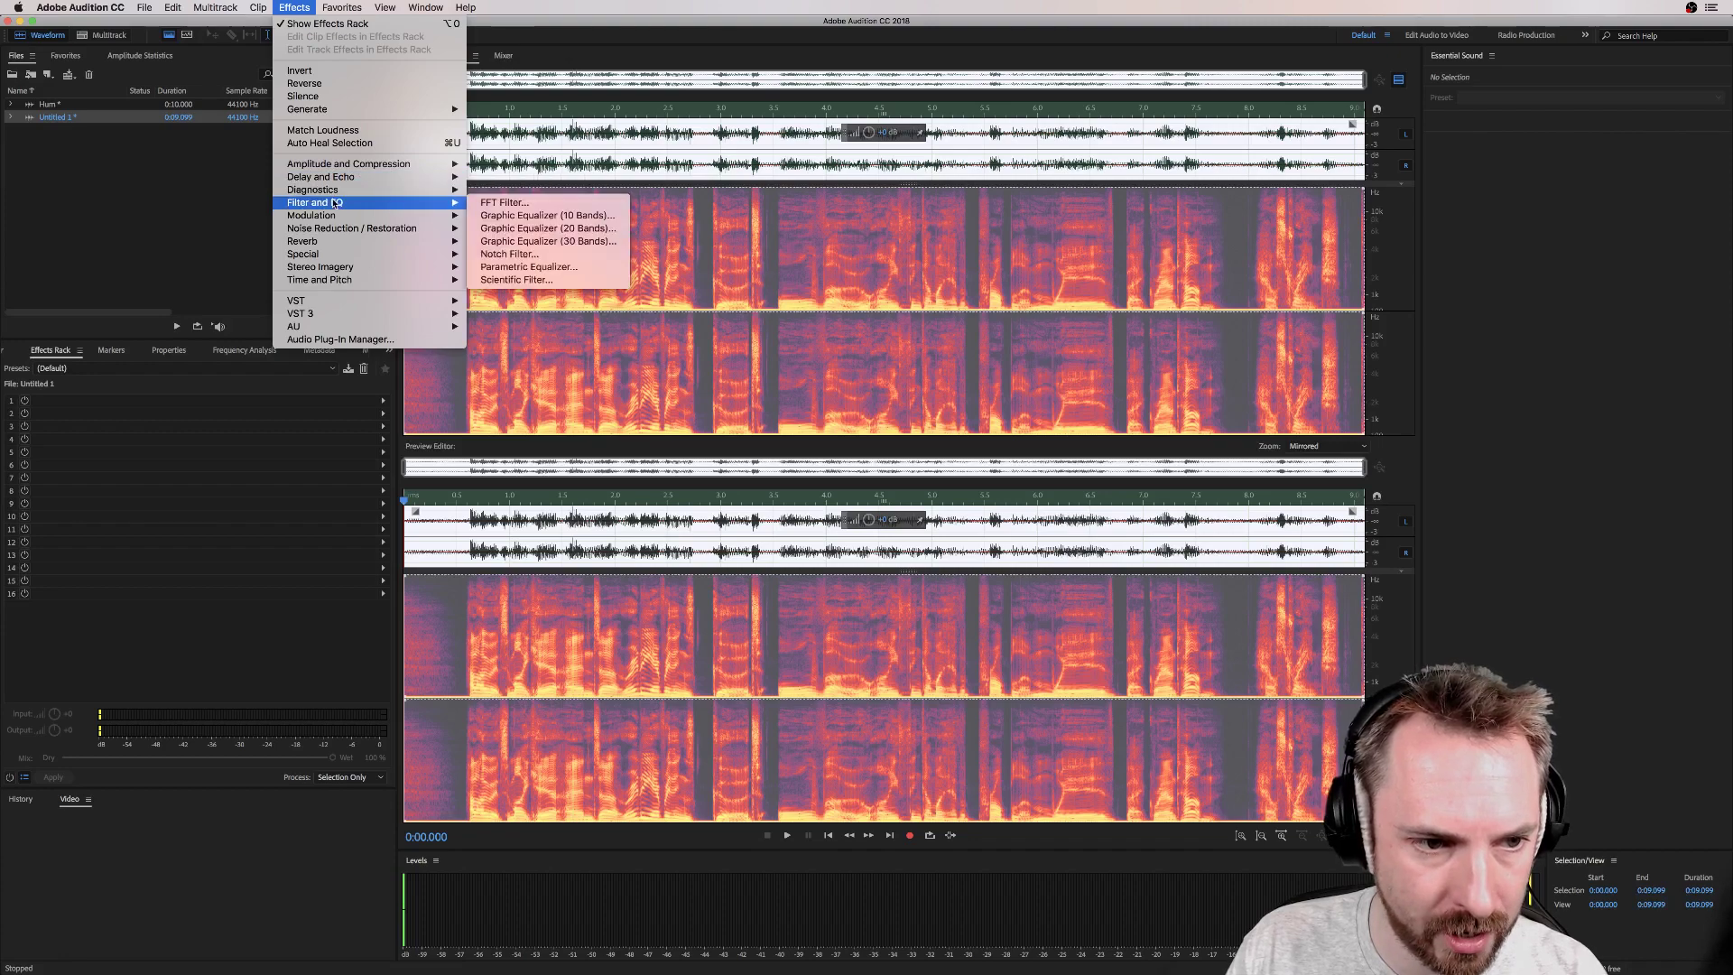
left_click(509, 254)
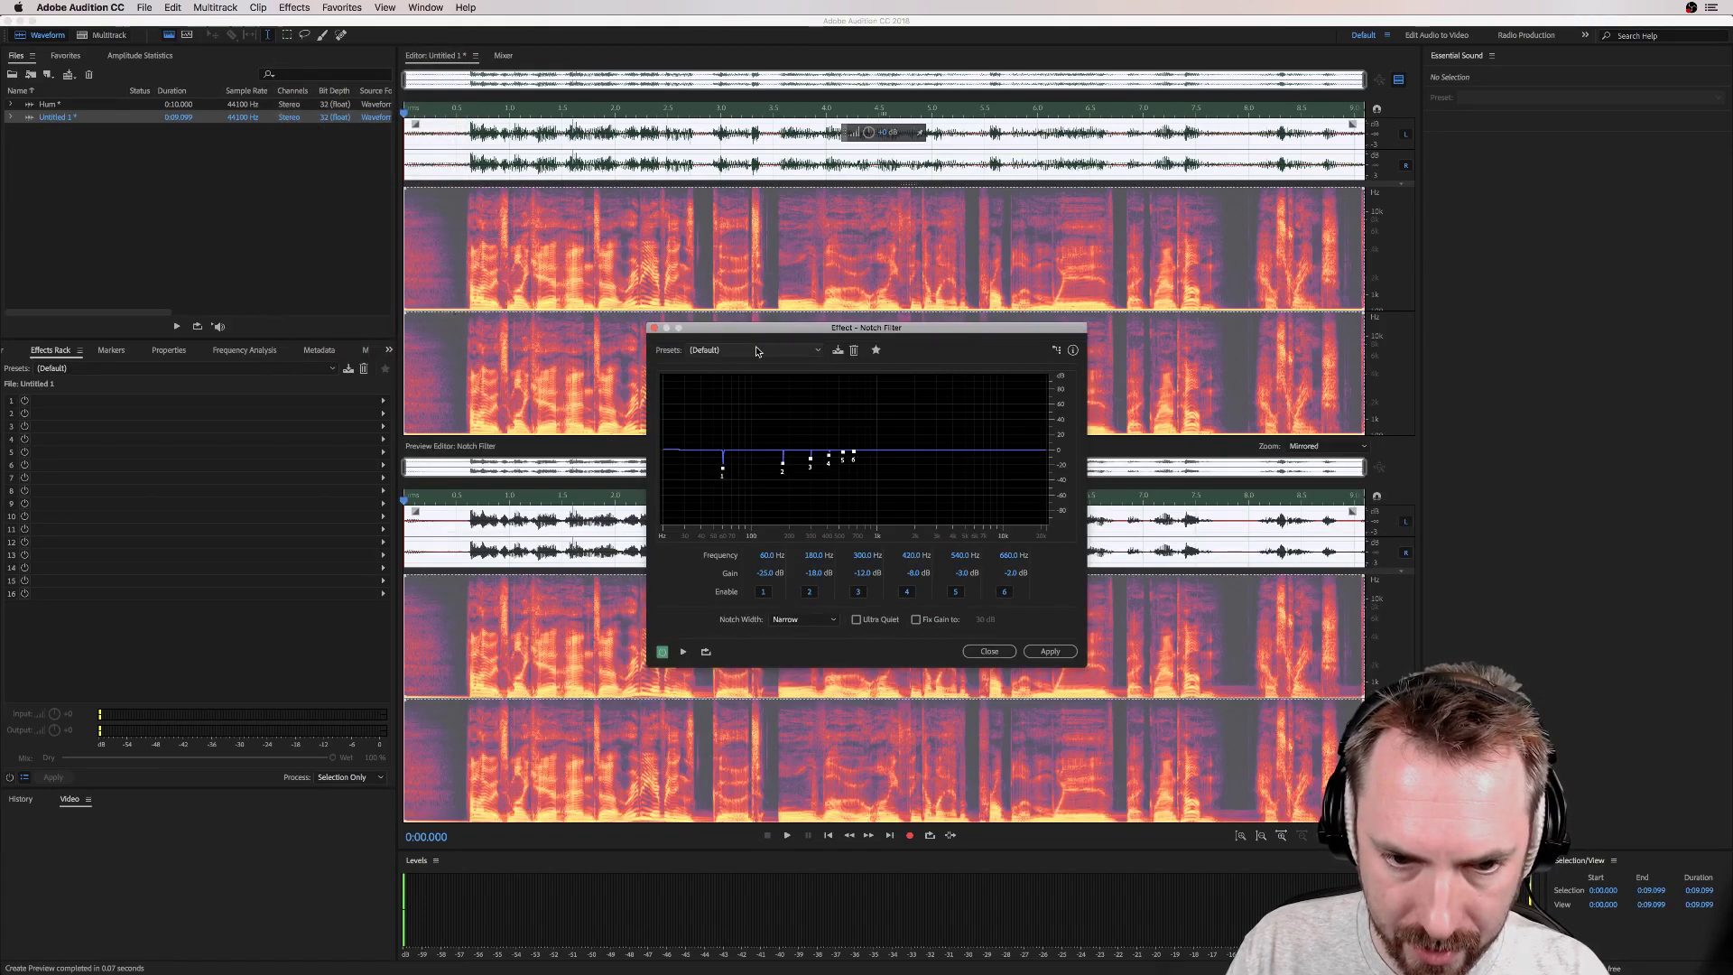
left_click(756, 351)
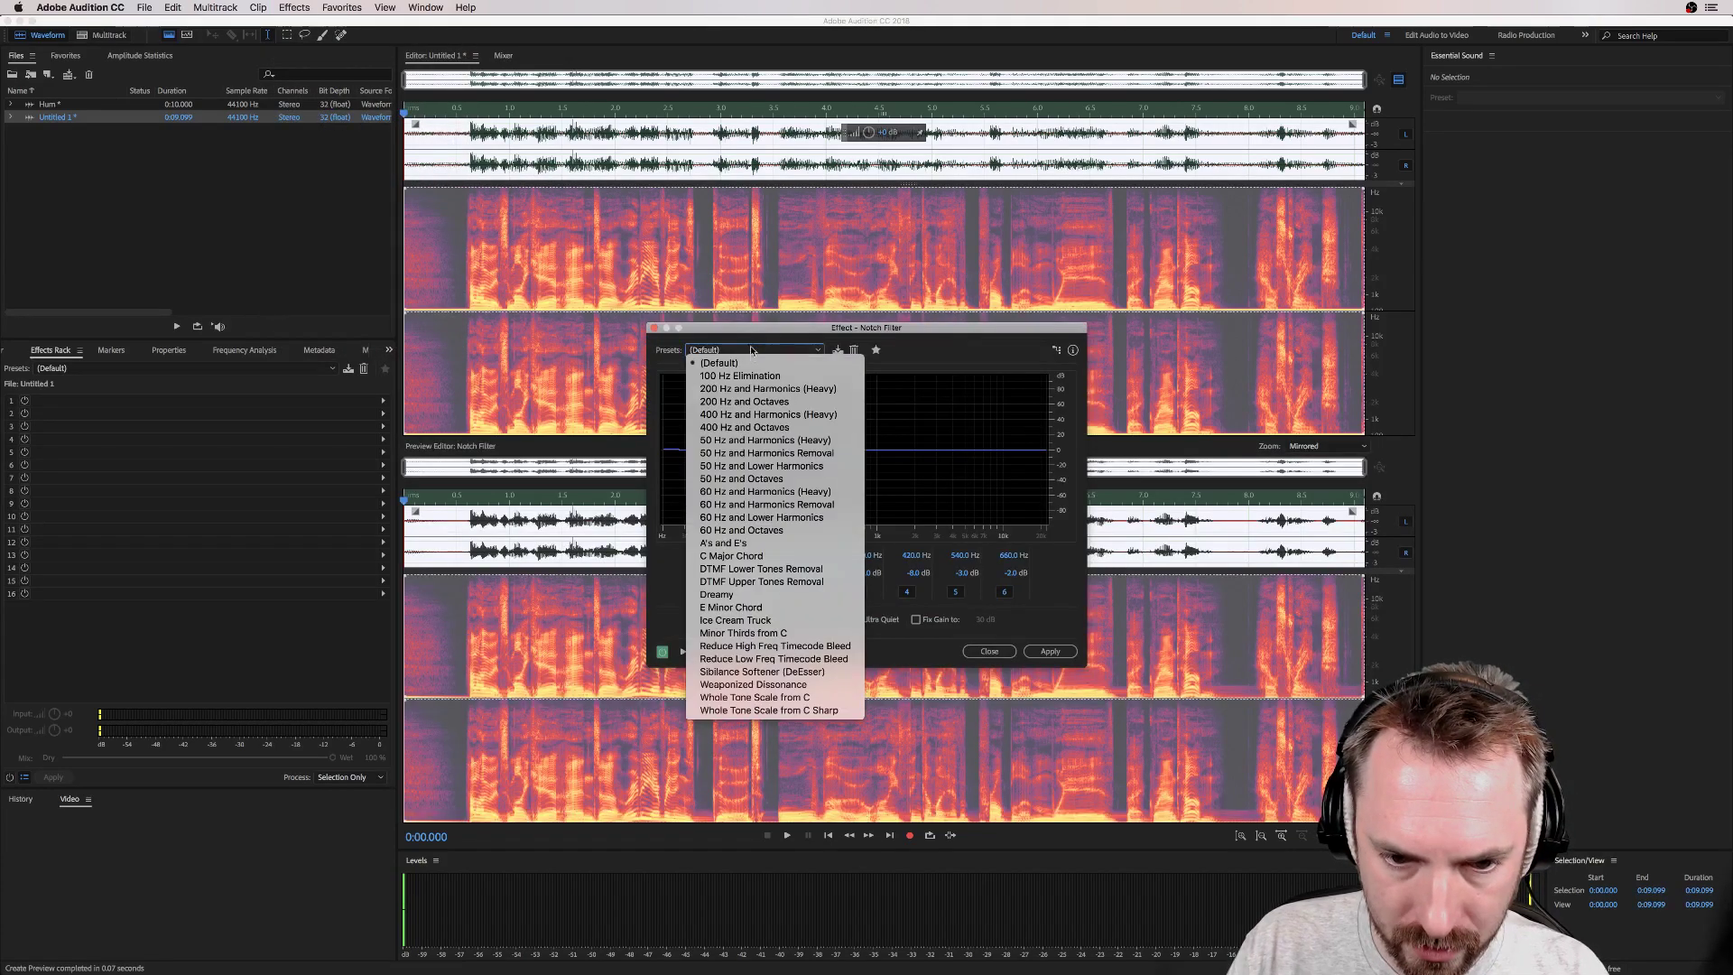
left_click(768, 532)
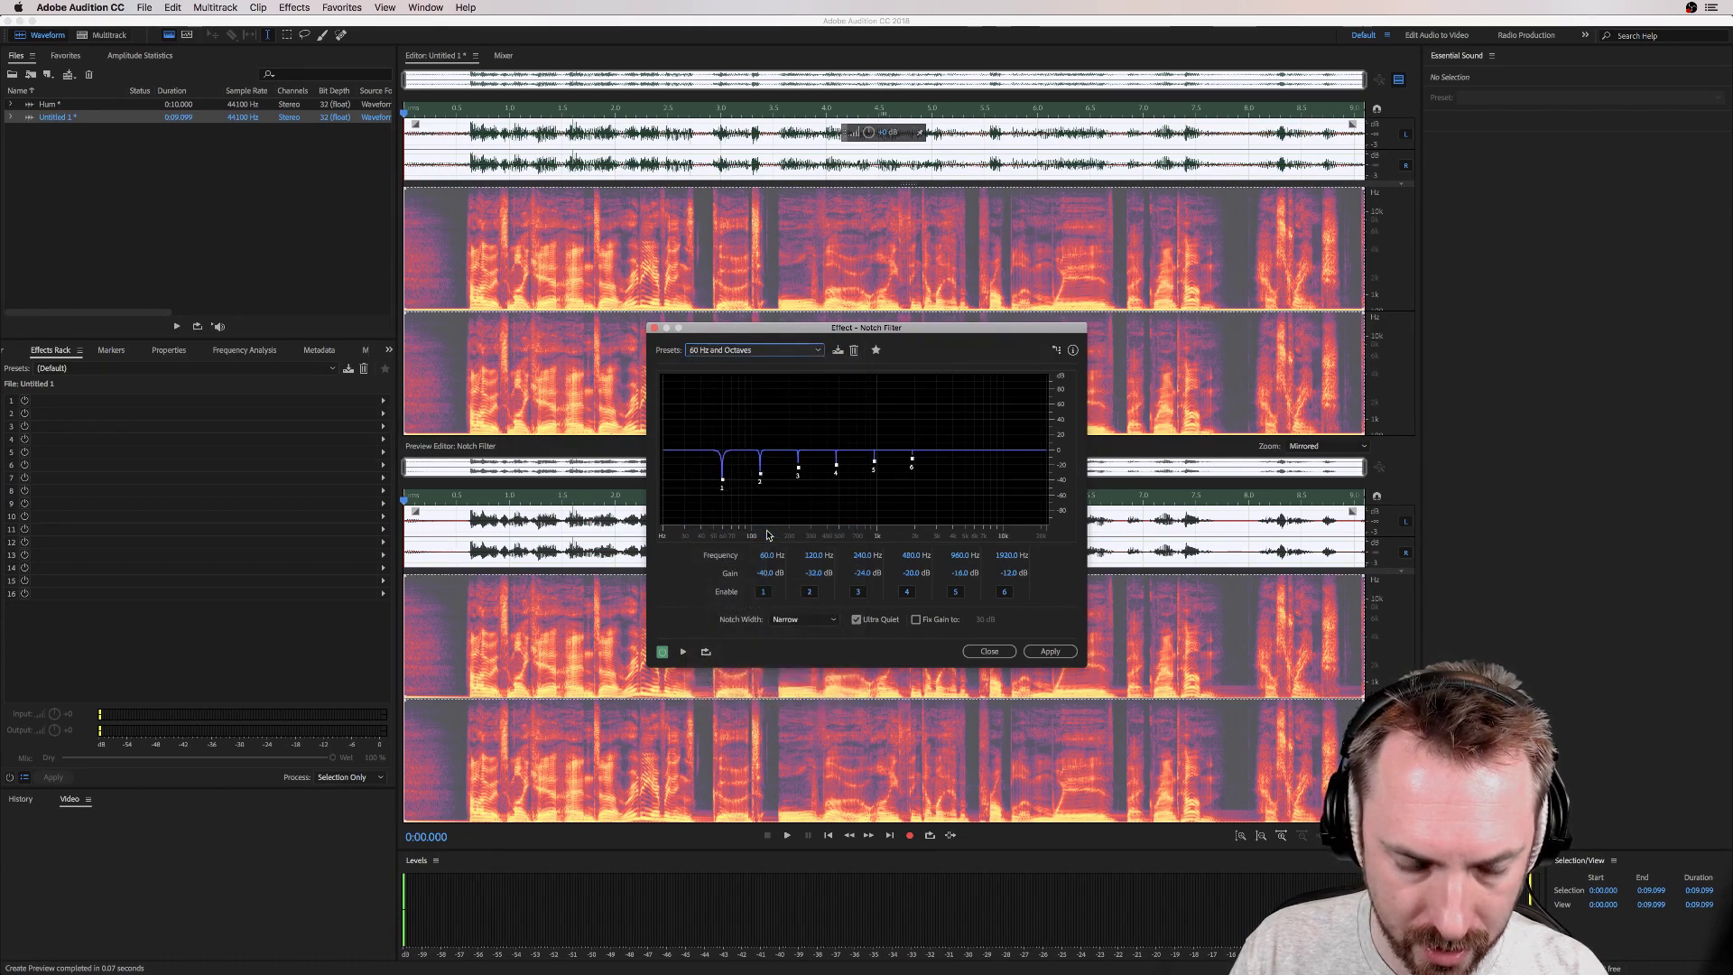
key("space")
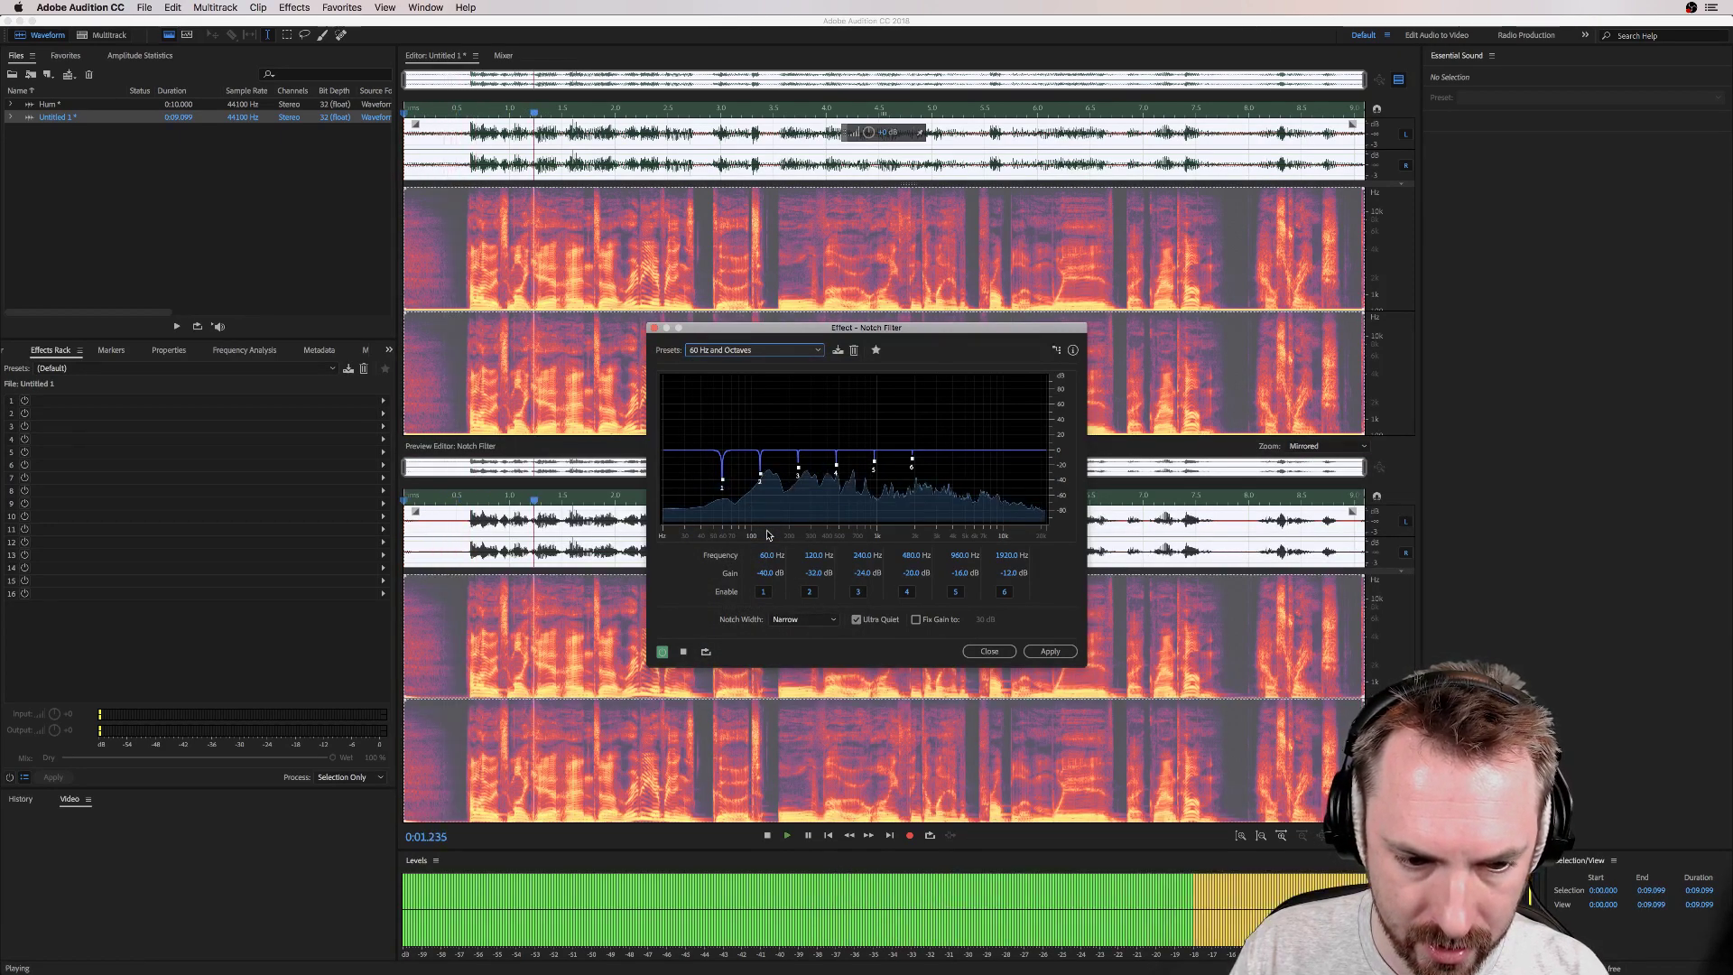
left_click(747, 350)
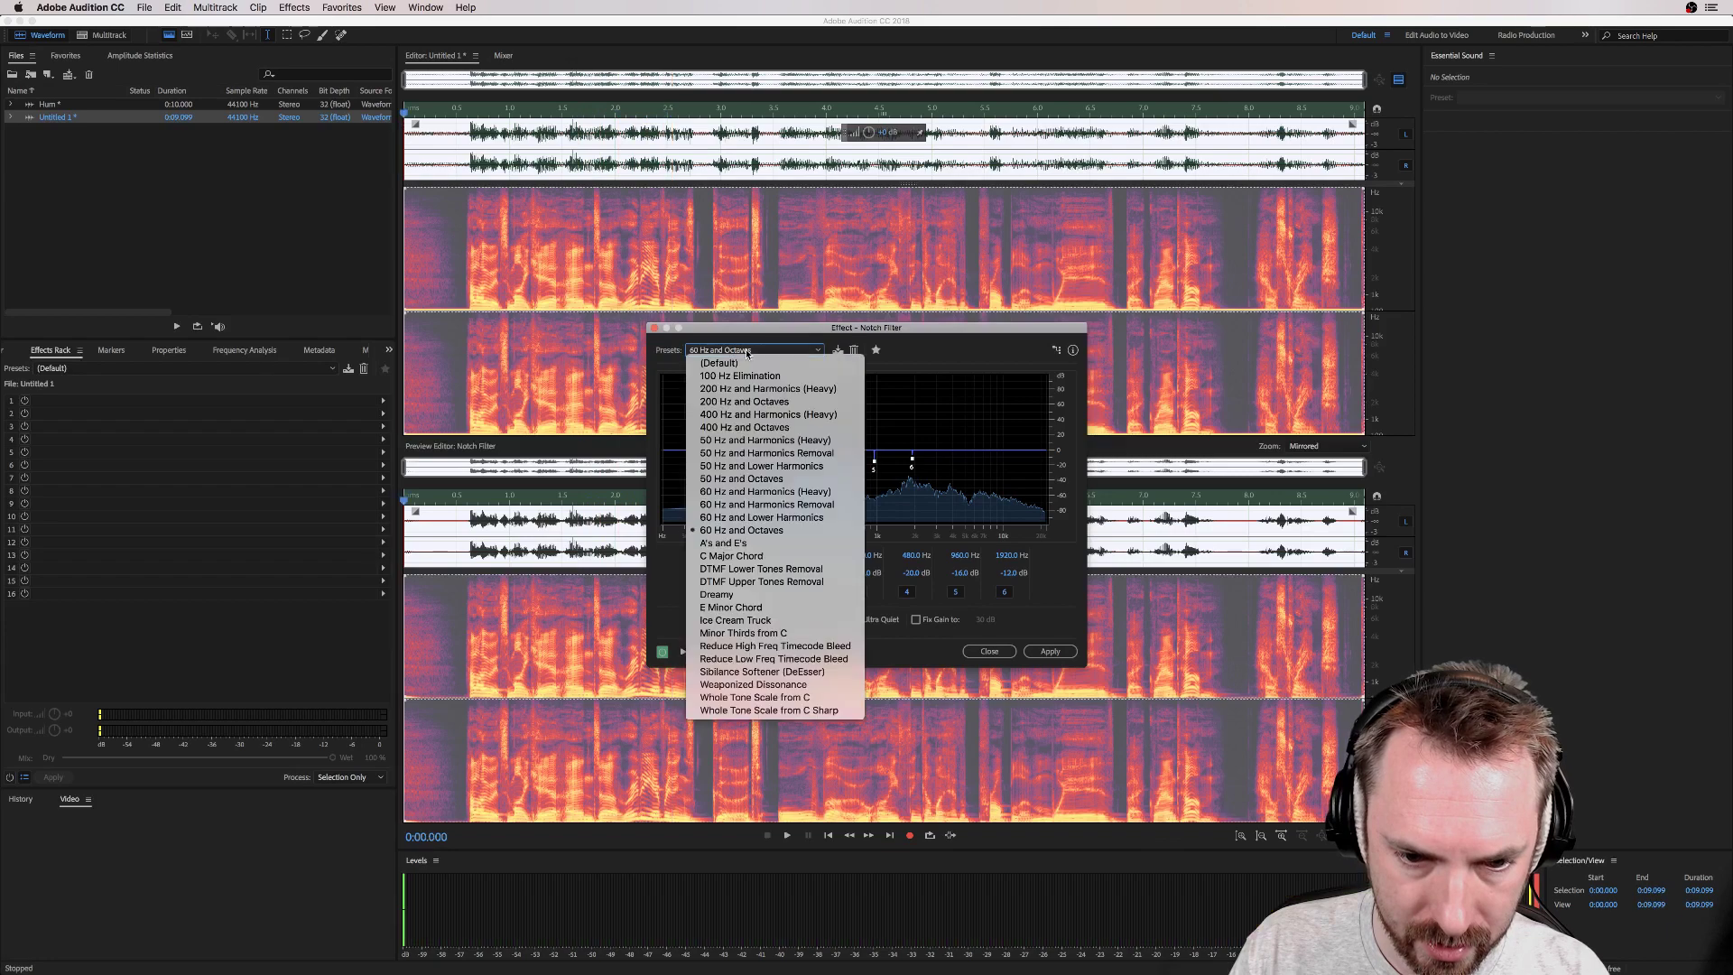
left_click(753, 518)
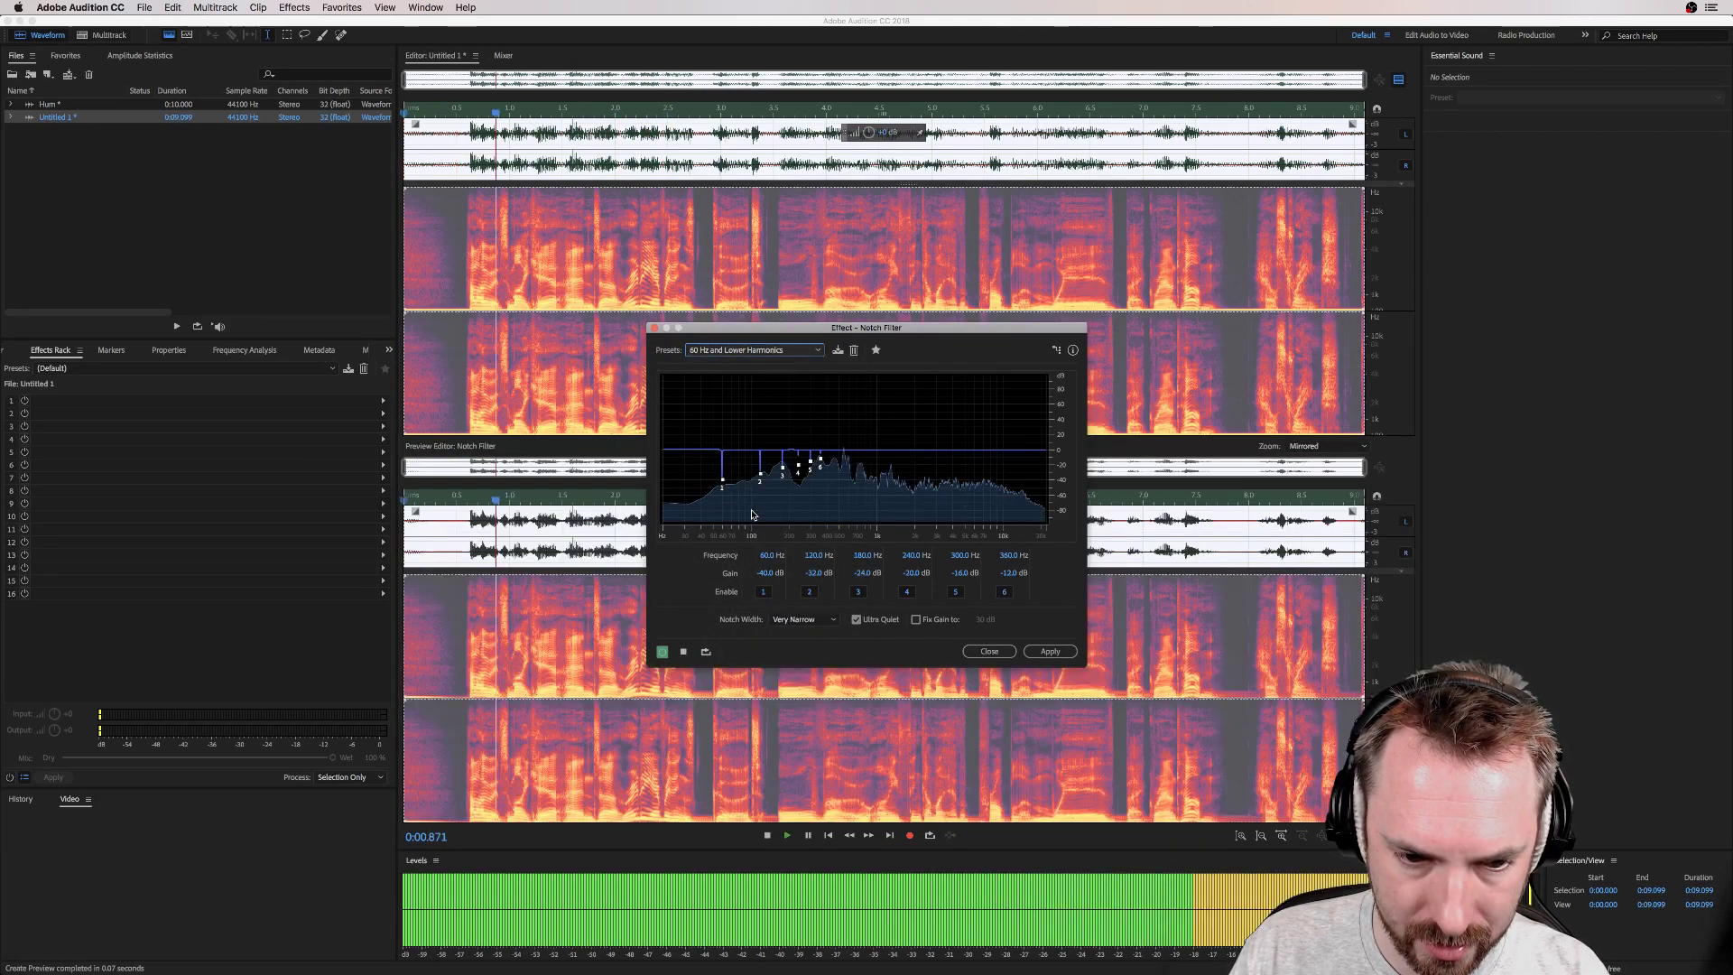
Step: Try the 60 Hz Harmonics Removal and Harmonics (Heavy) presets, then close without applying
left_click(740, 356)
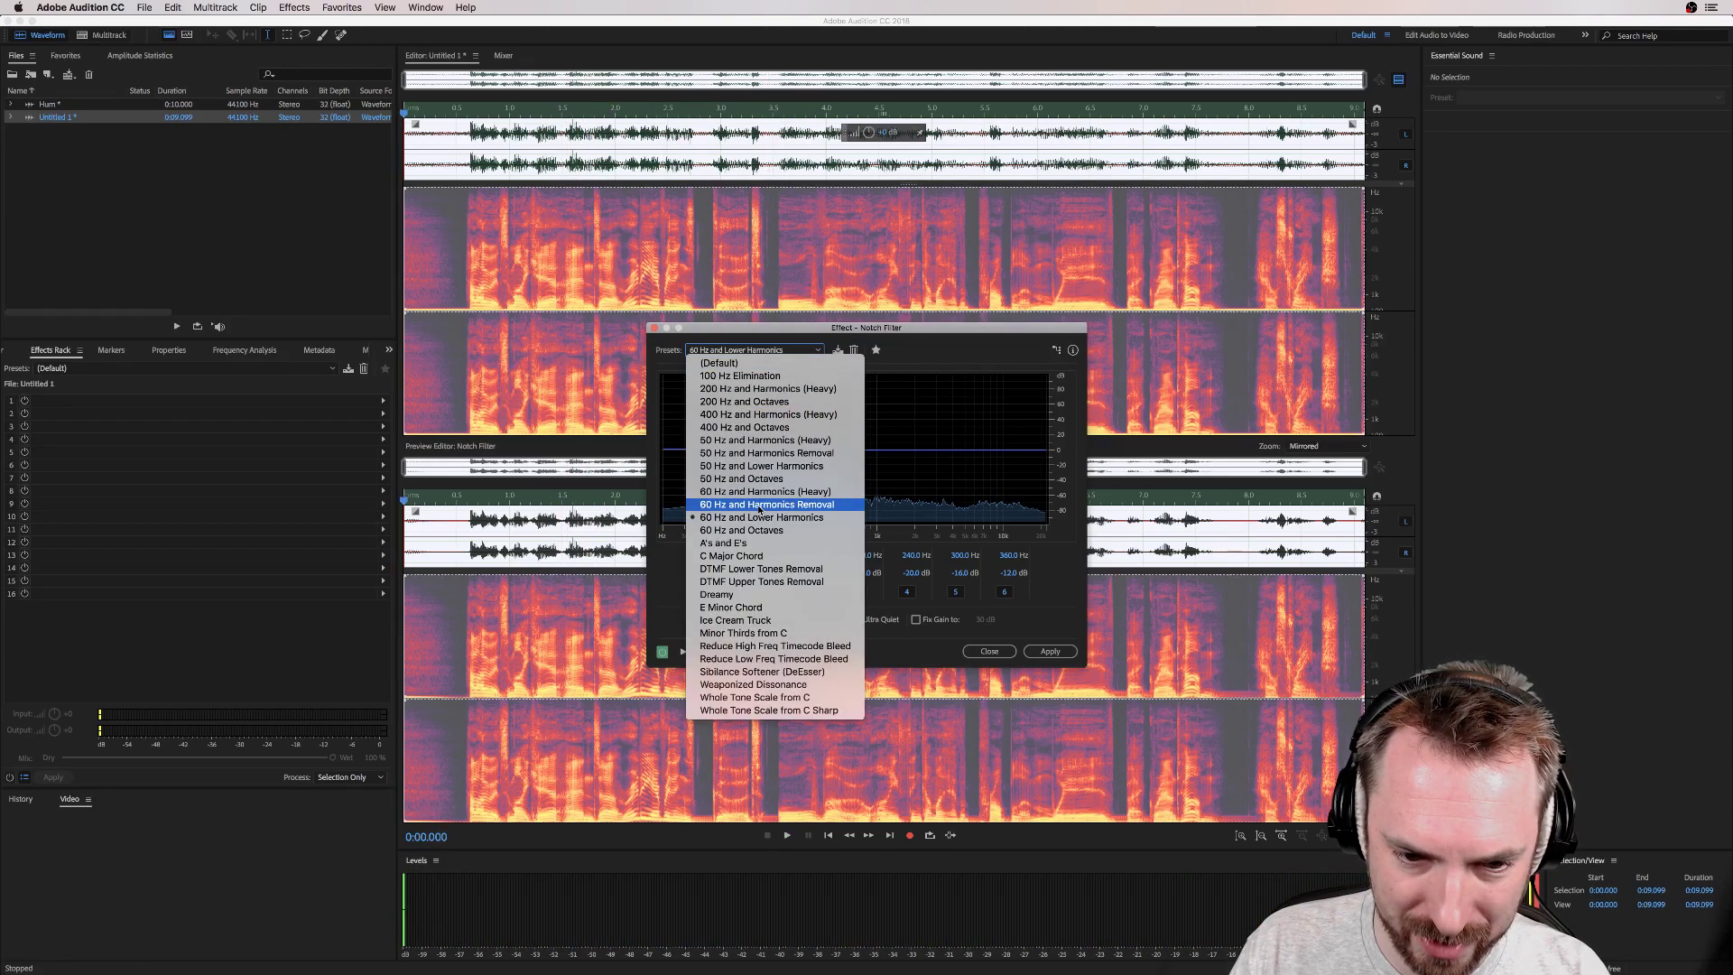
left_click(783, 493)
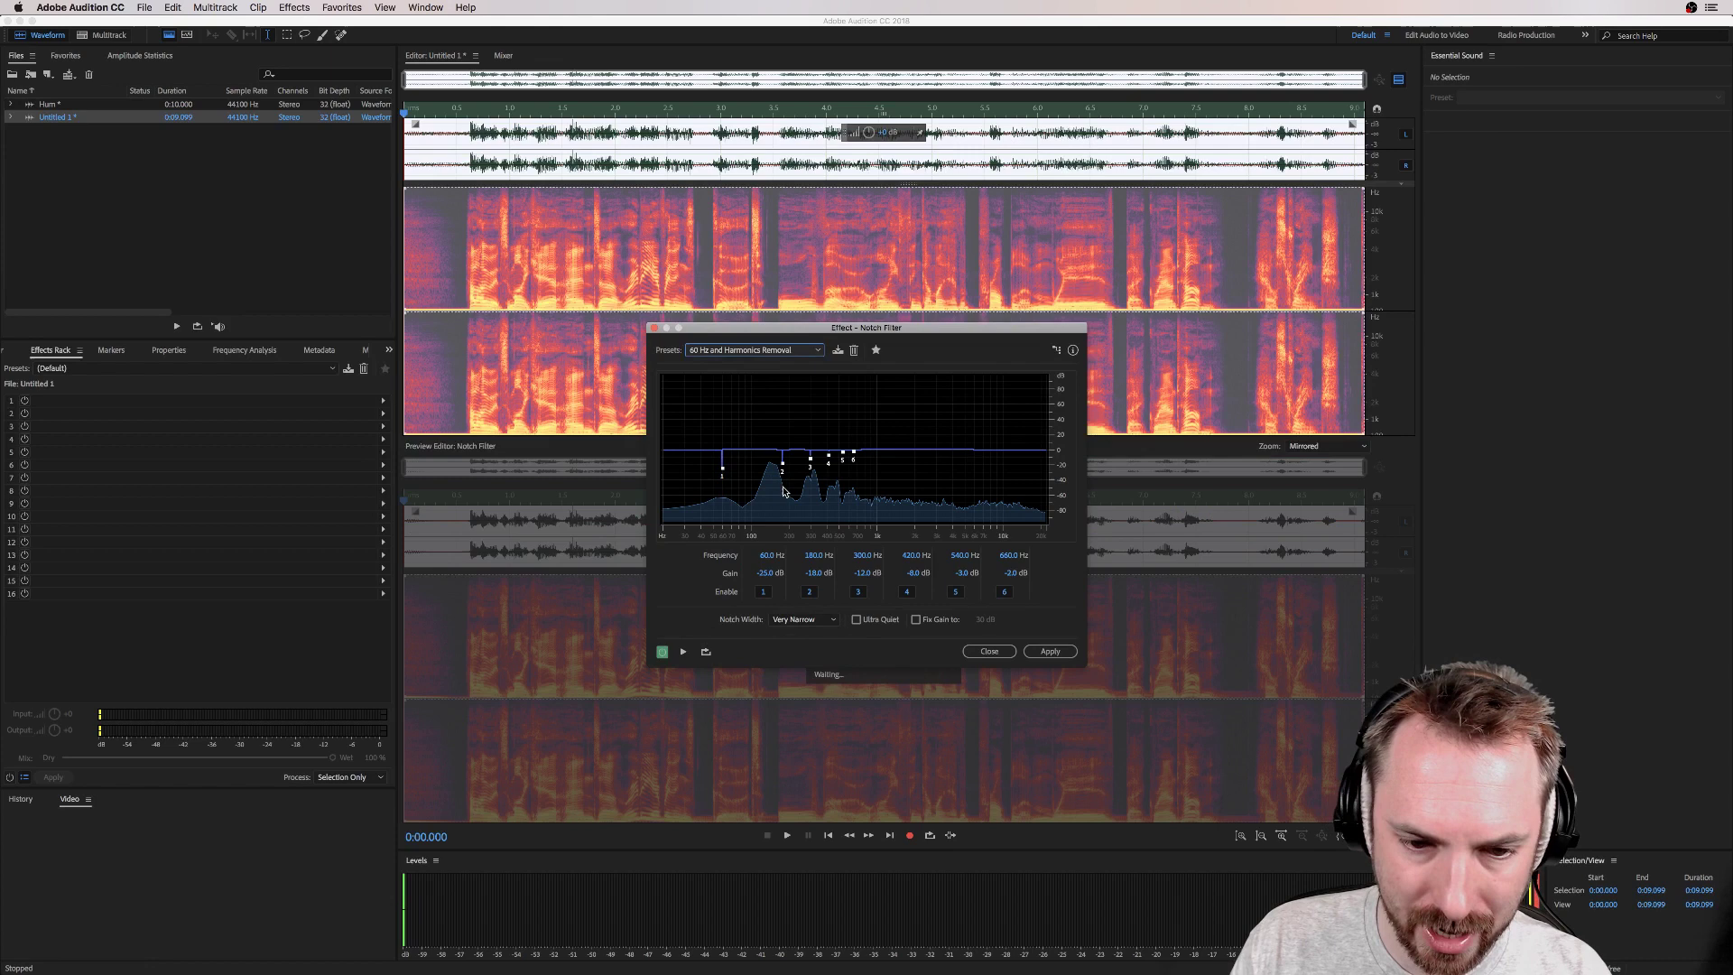
left_click(745, 354)
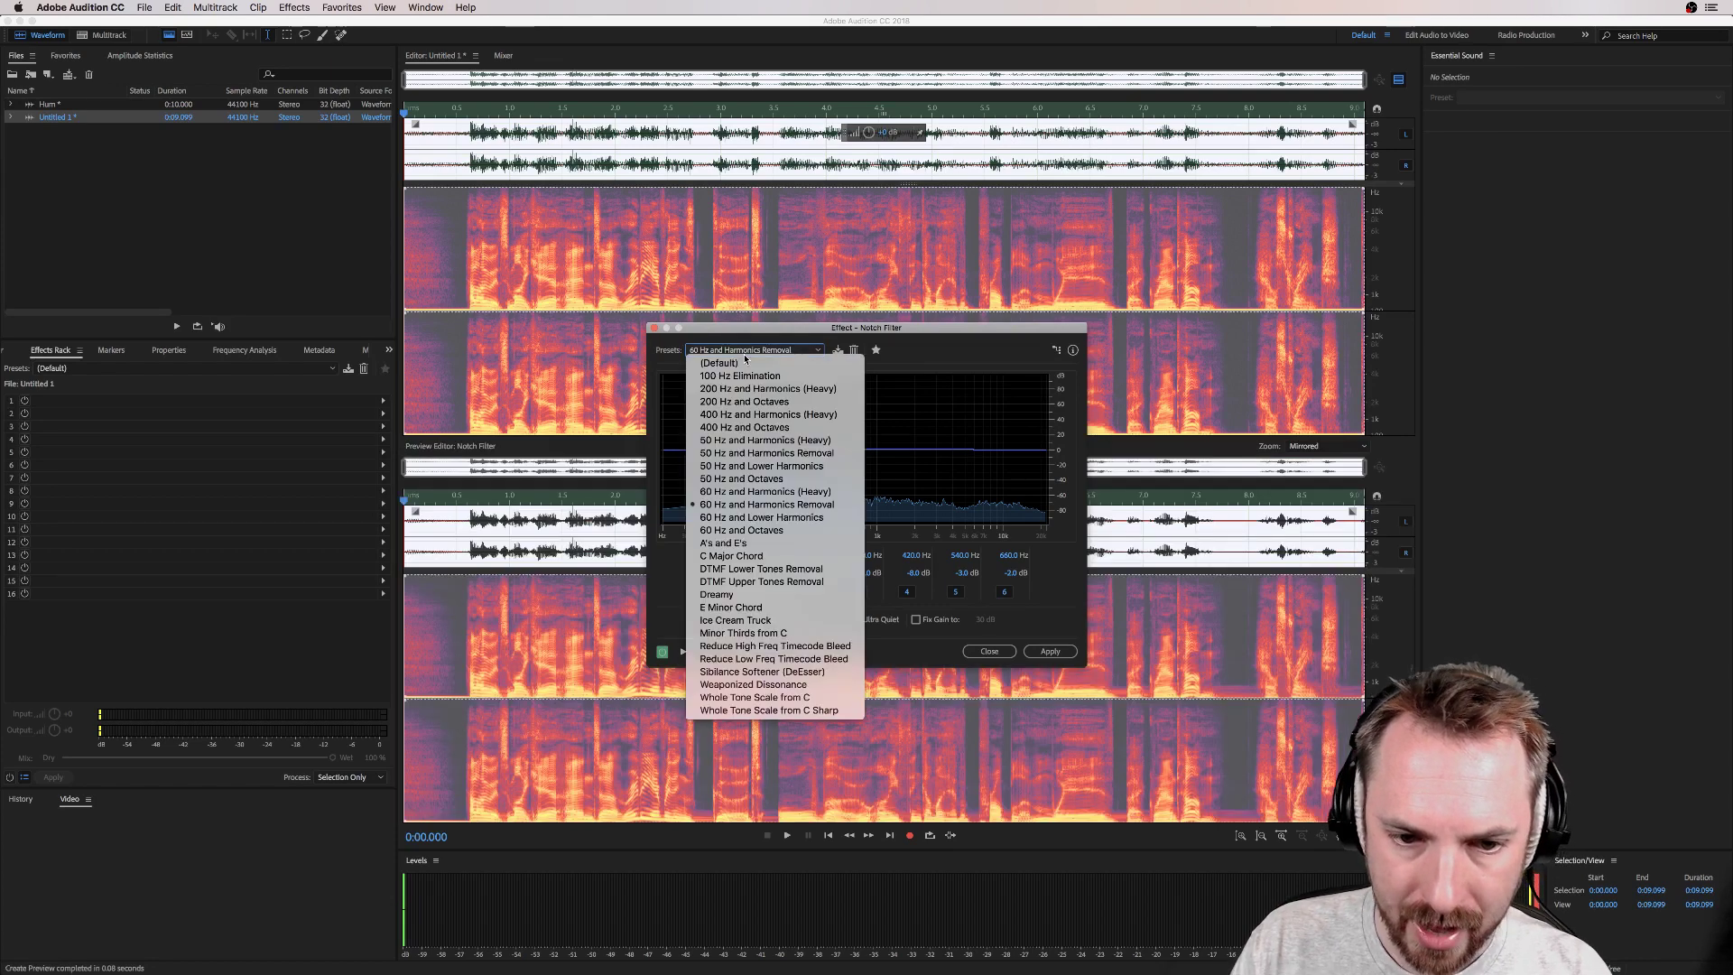
left_click(785, 499)
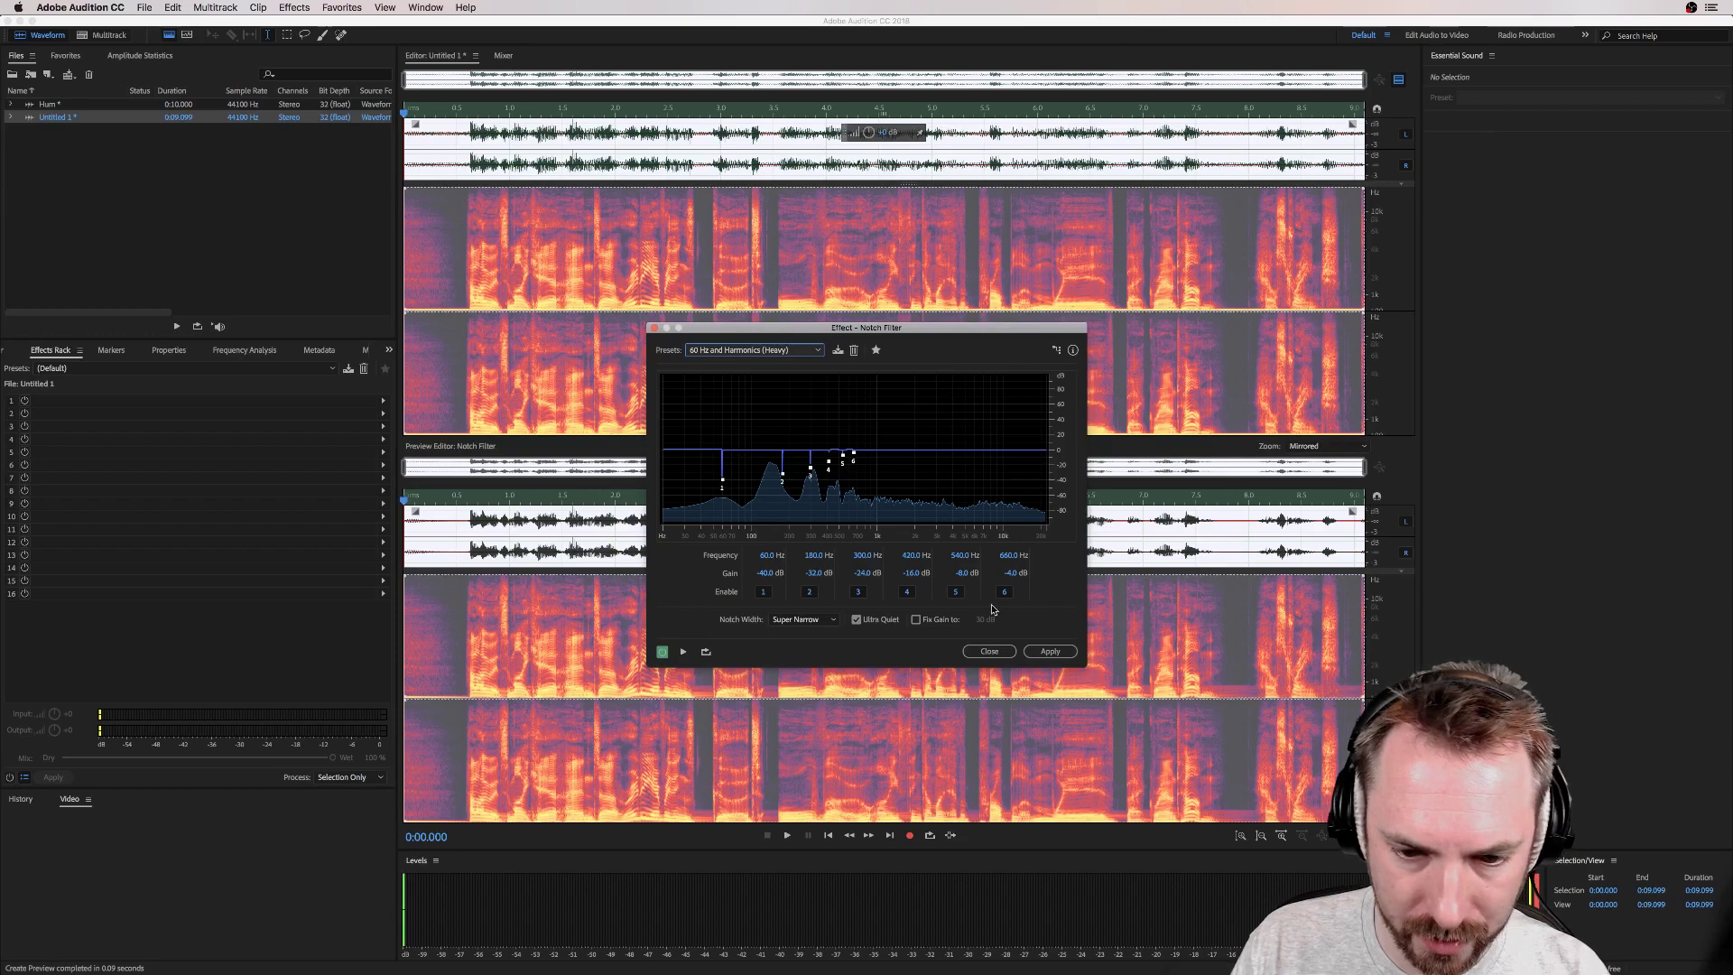
left_click(989, 652)
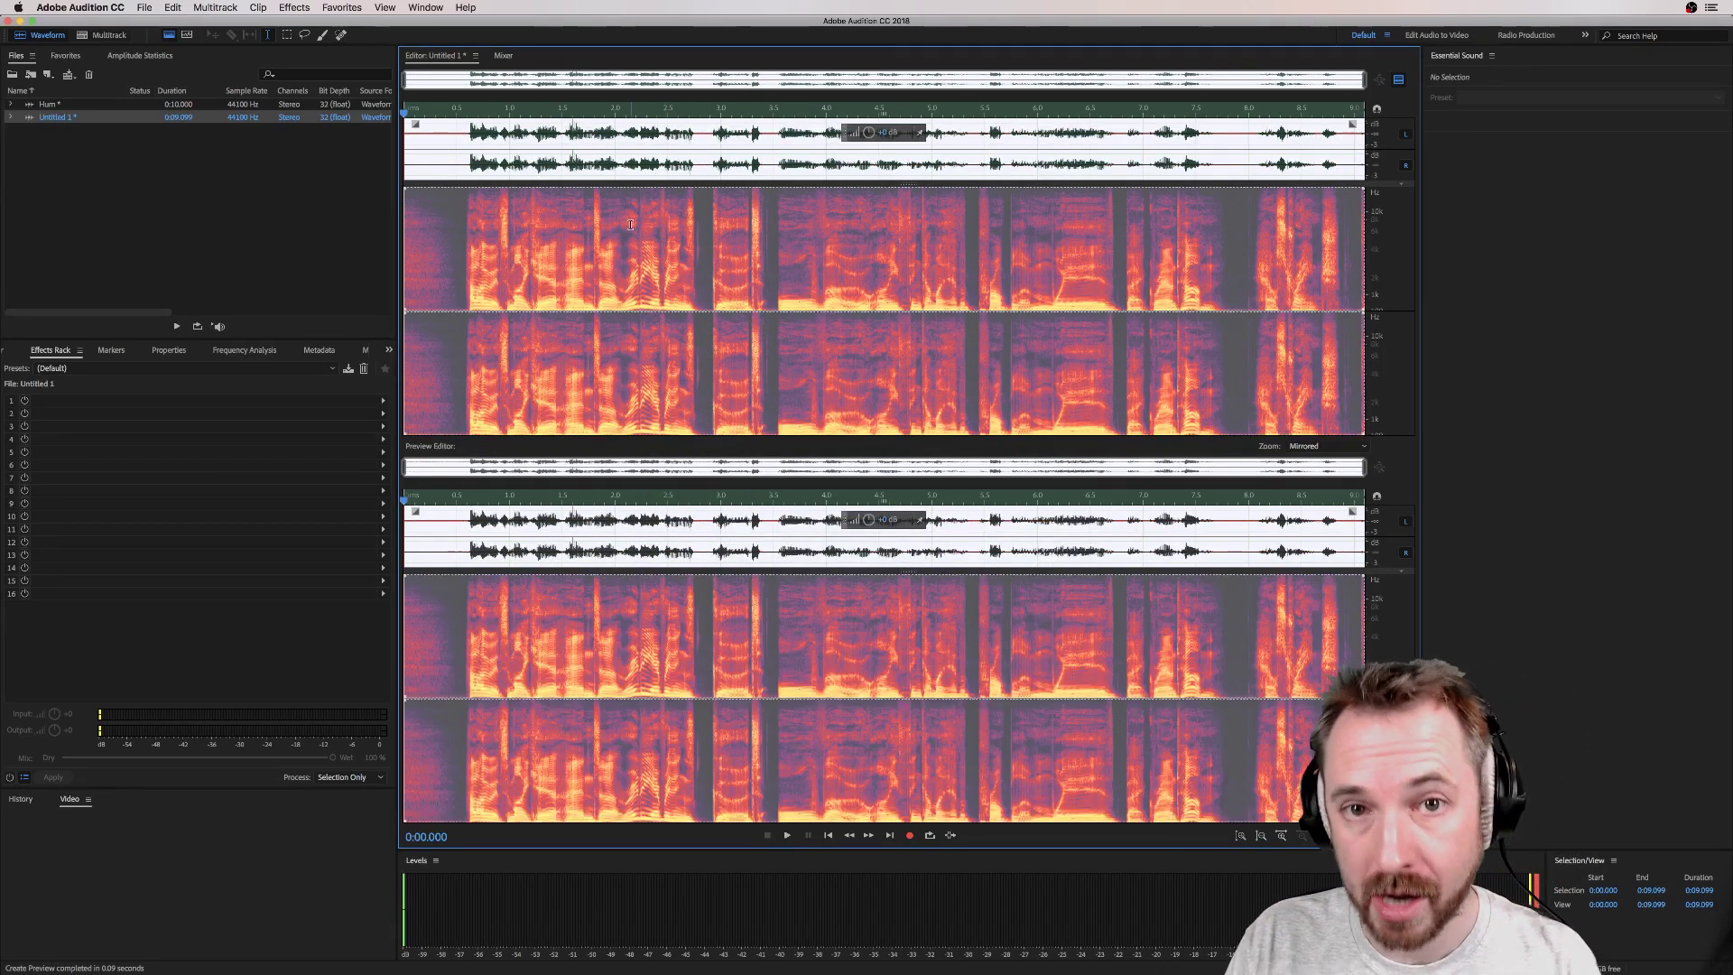
Step: Open the Notch Filter and preview the voice through the Dreamy preset
left_click(291, 7)
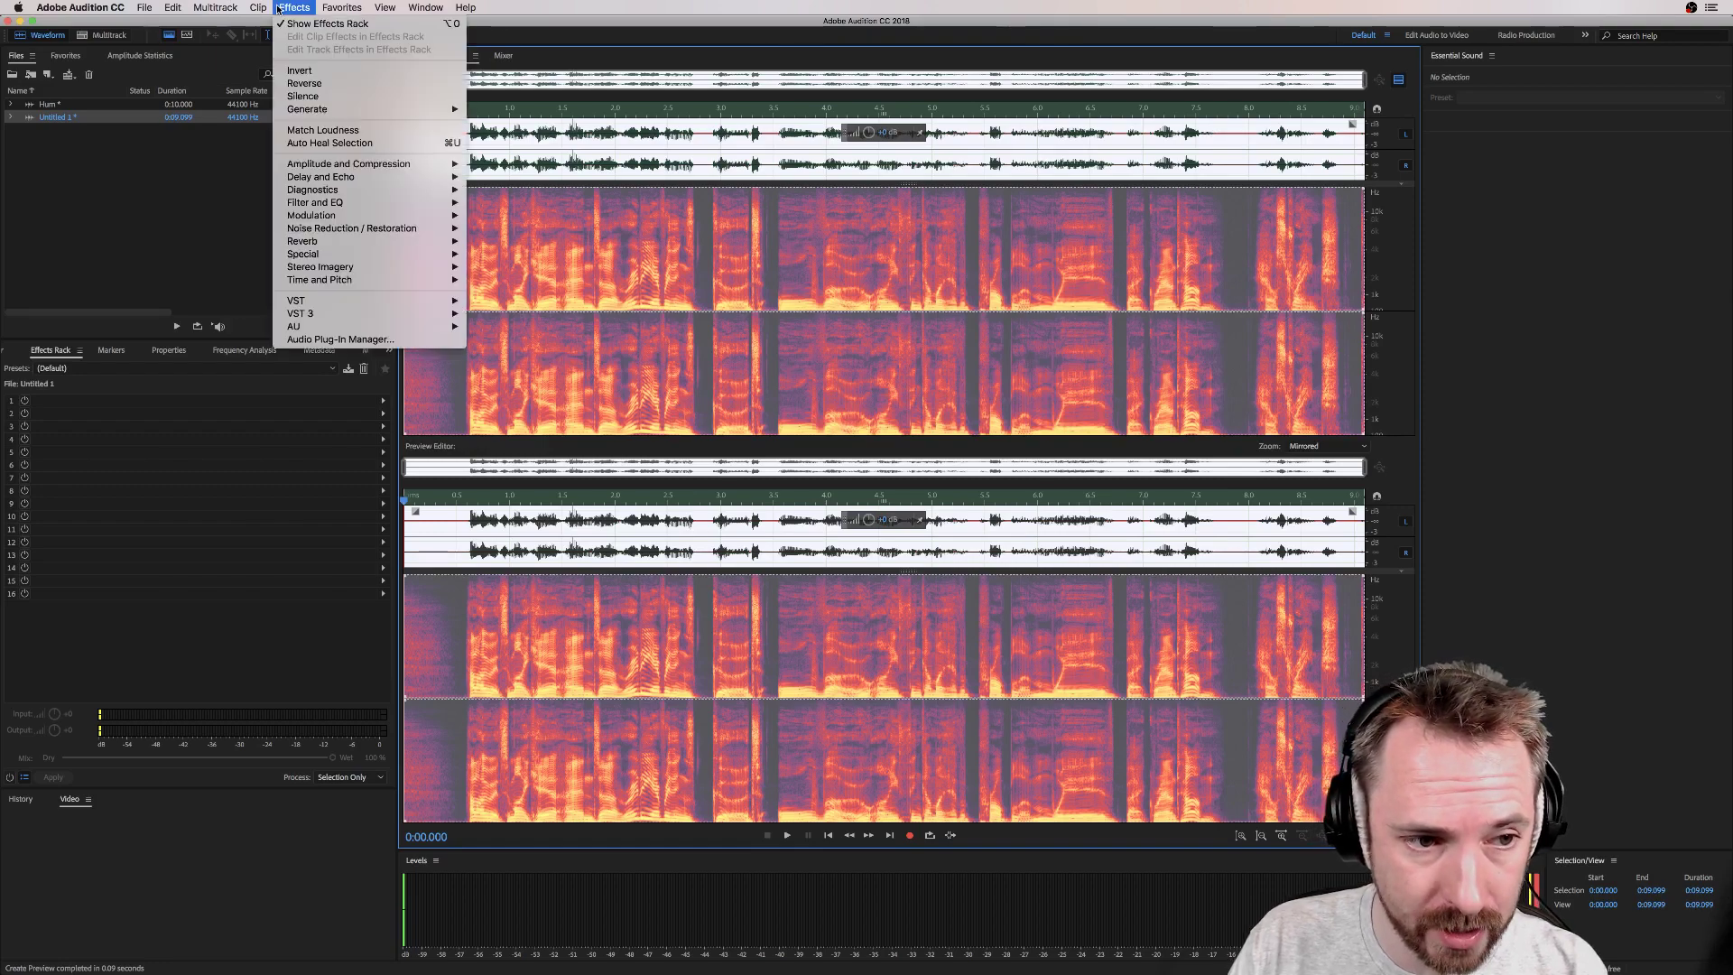
mouse_move(433, 202)
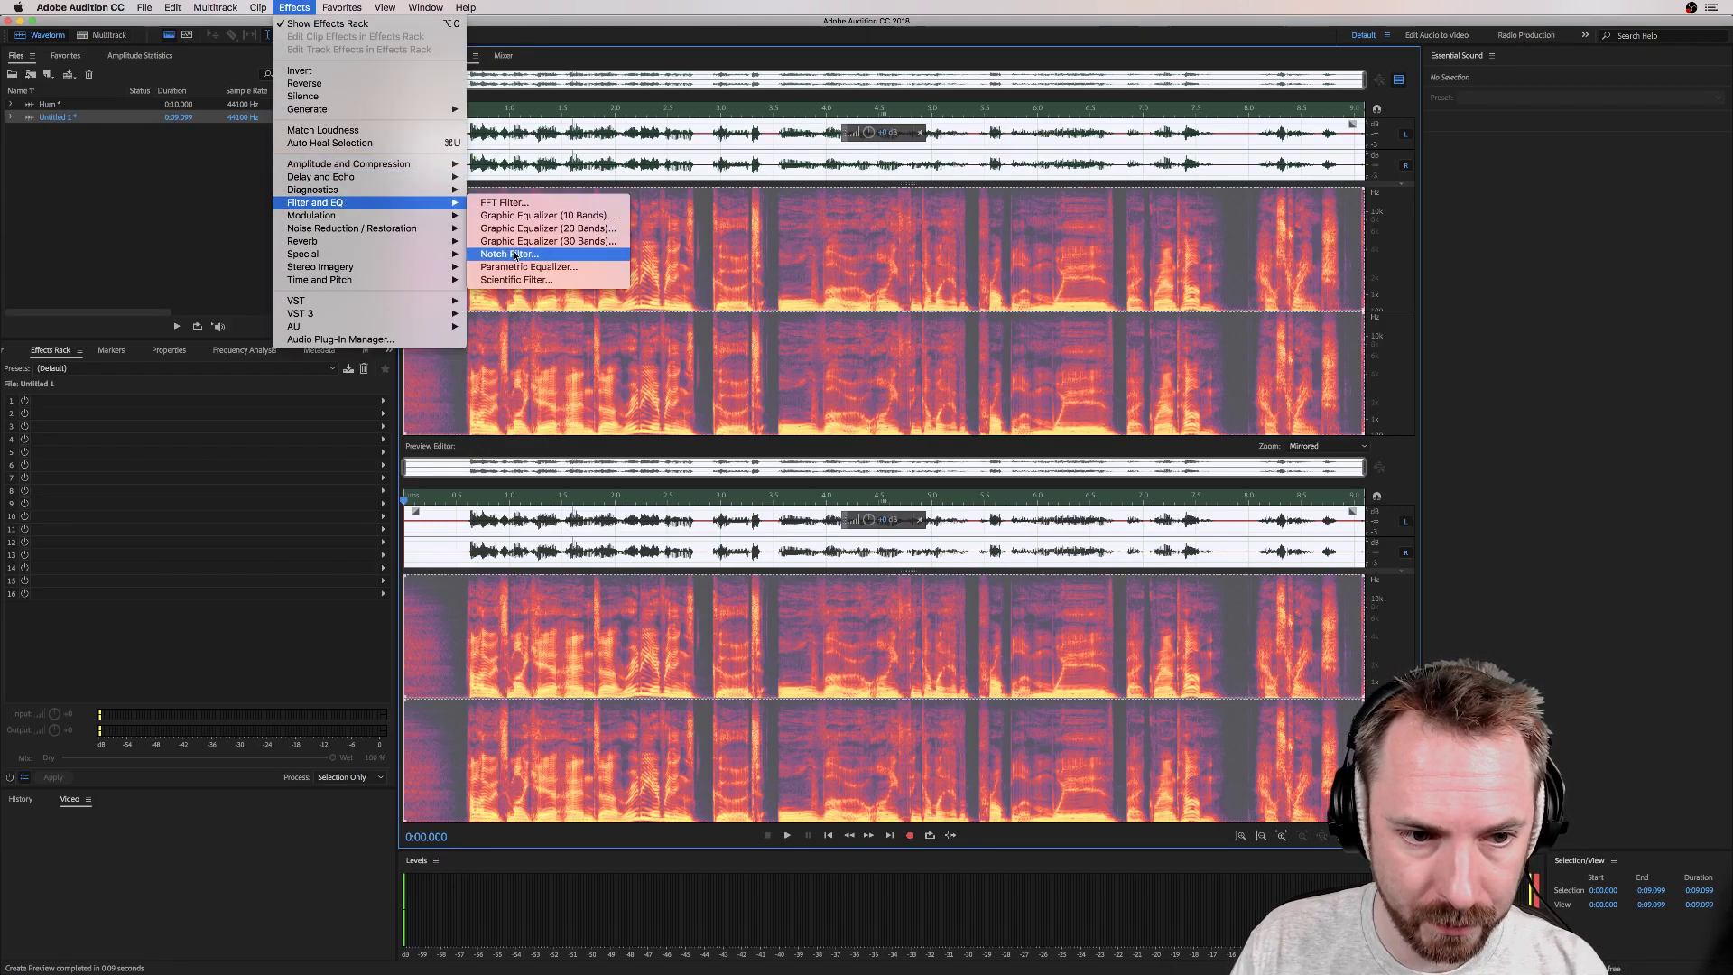
left_click(515, 255)
left_click(753, 350)
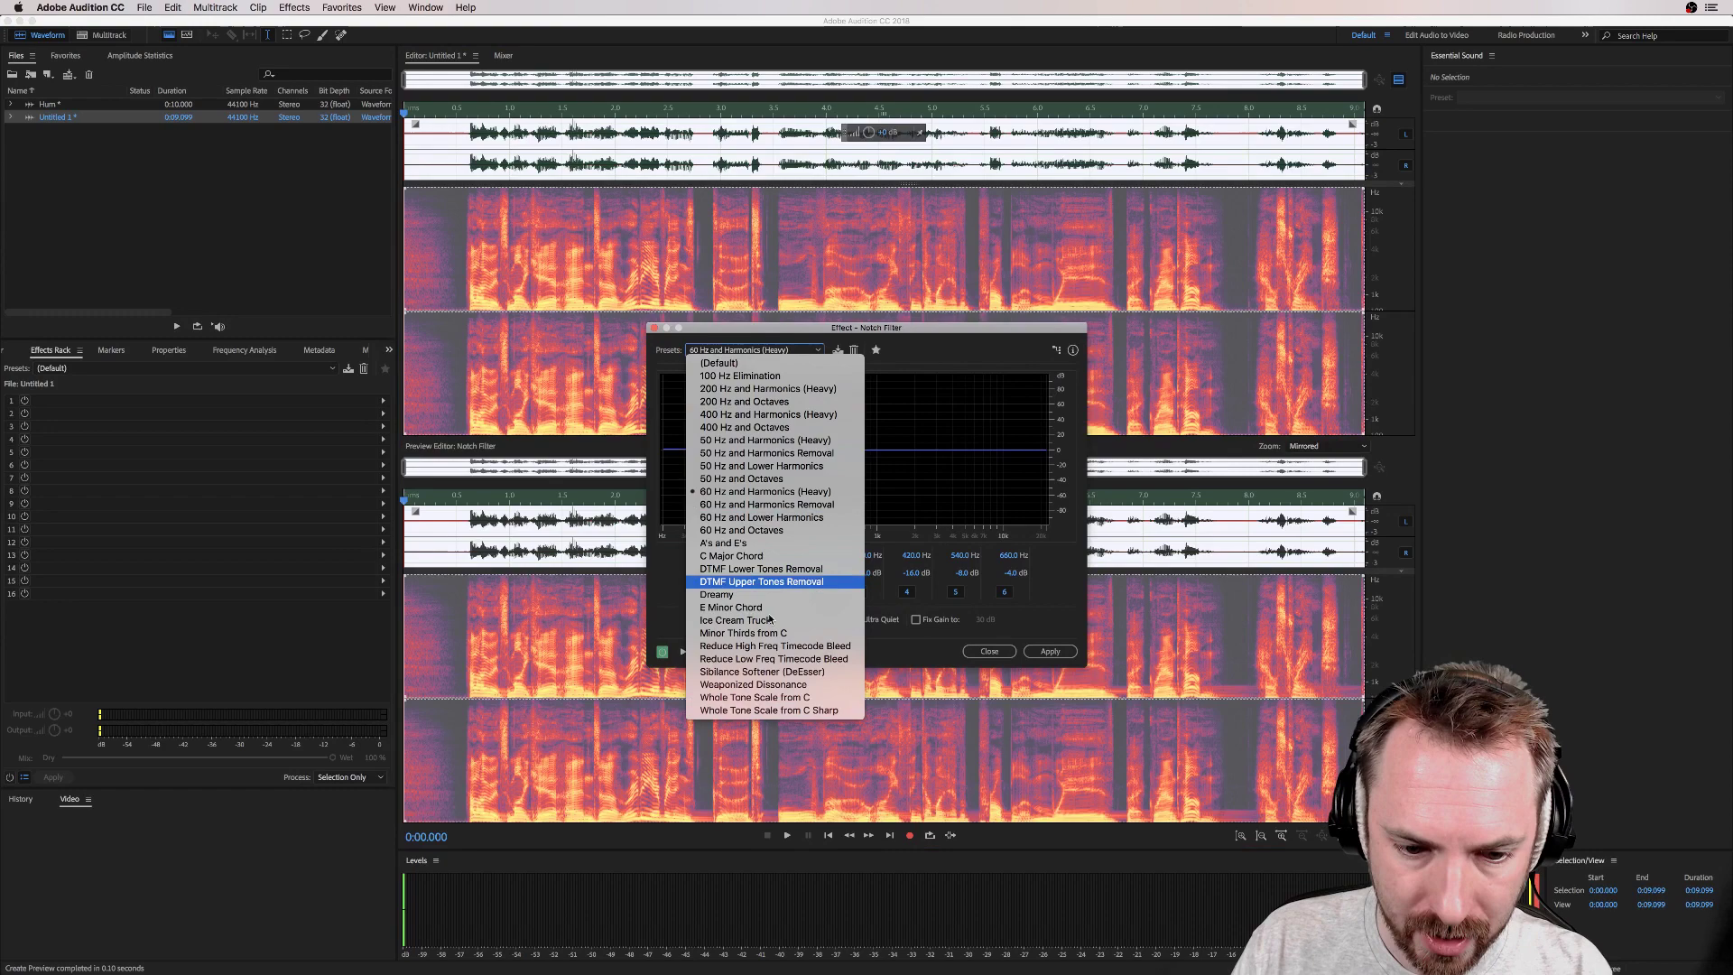
left_click(744, 596)
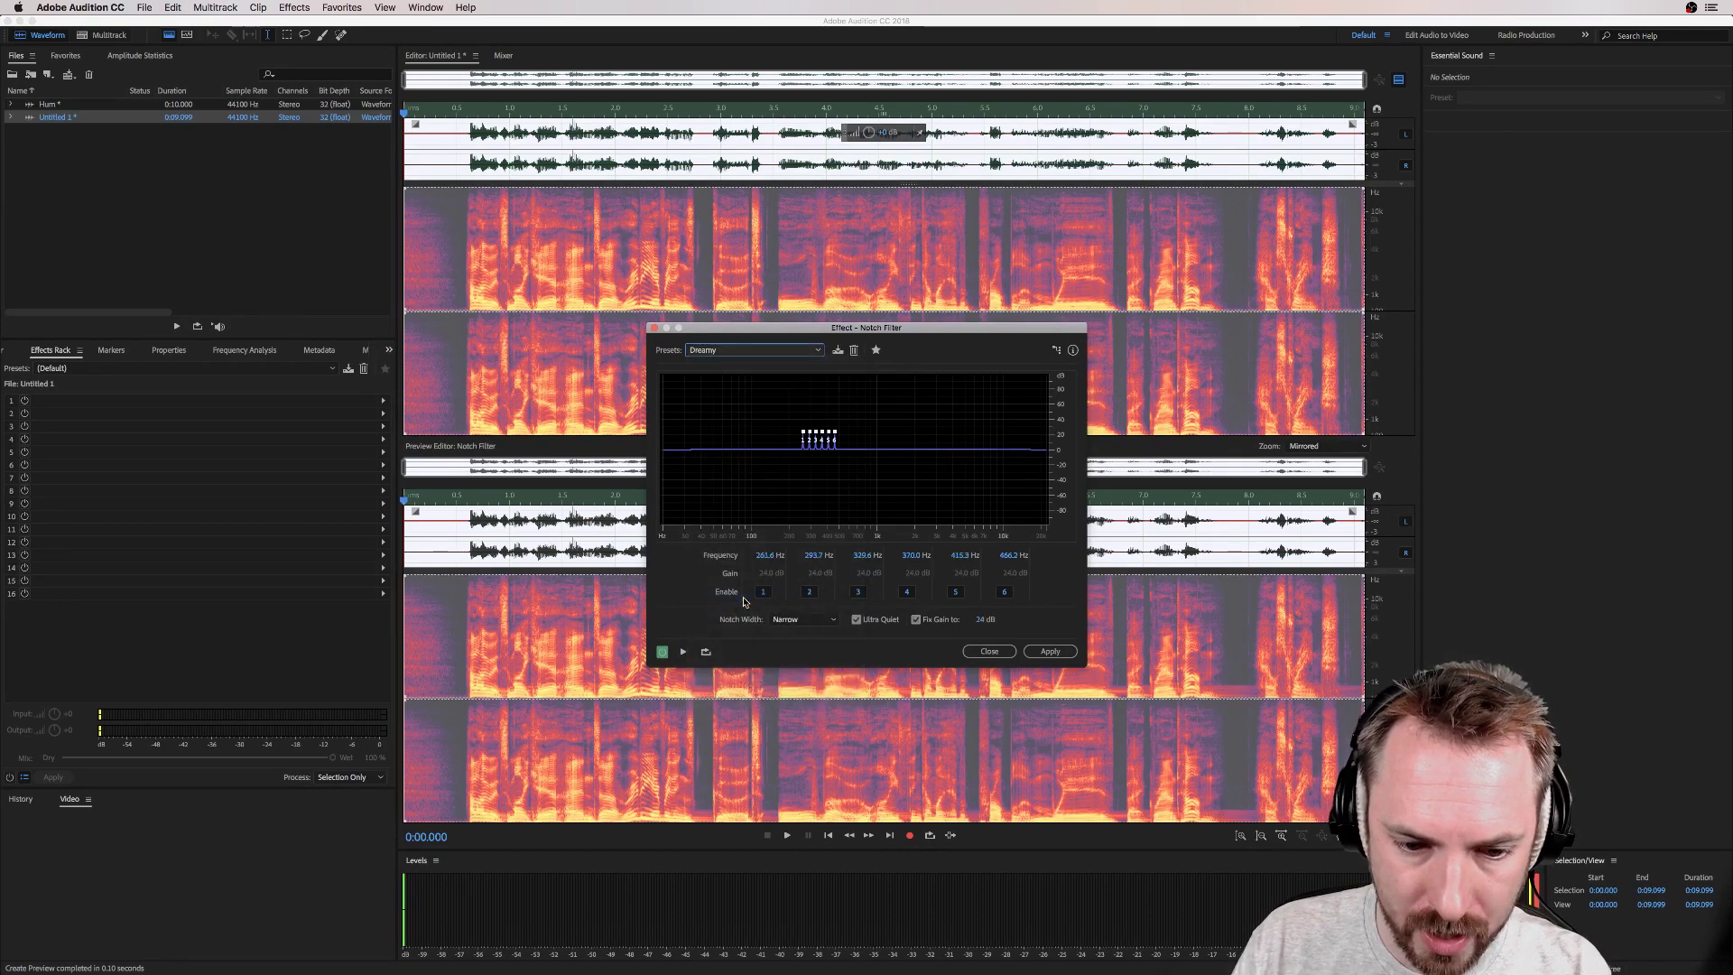
key("space")
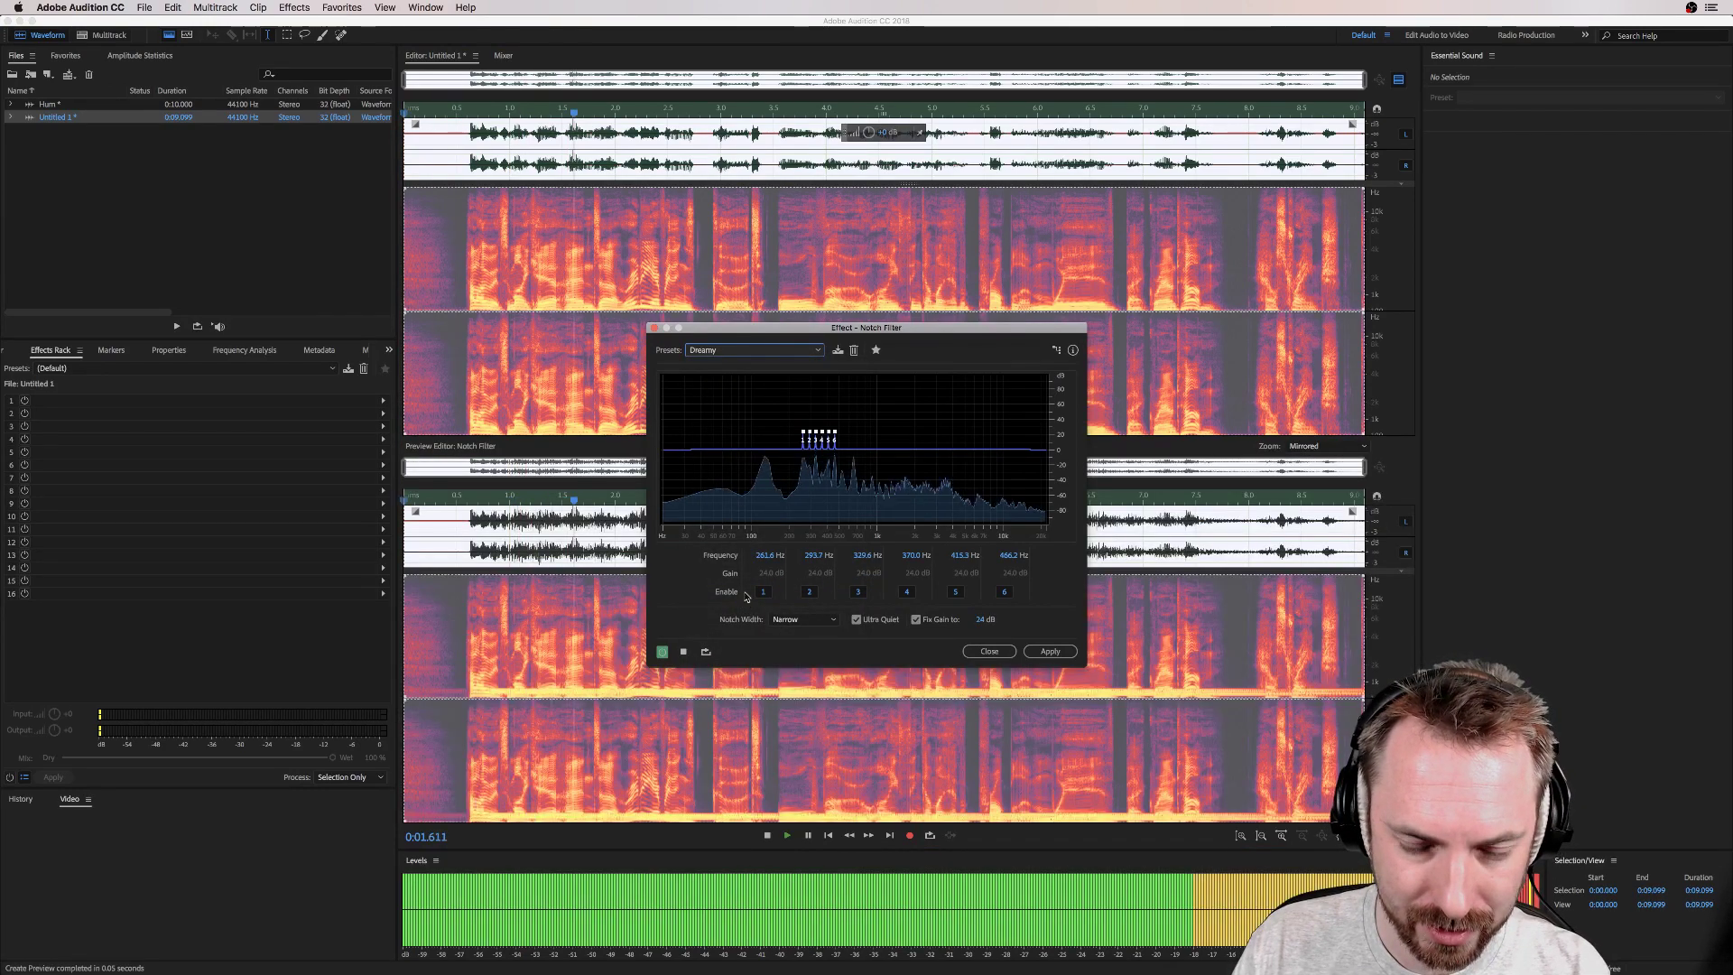
Step: Load the Ice Cream Truck preset and preview it
left_click(717, 350)
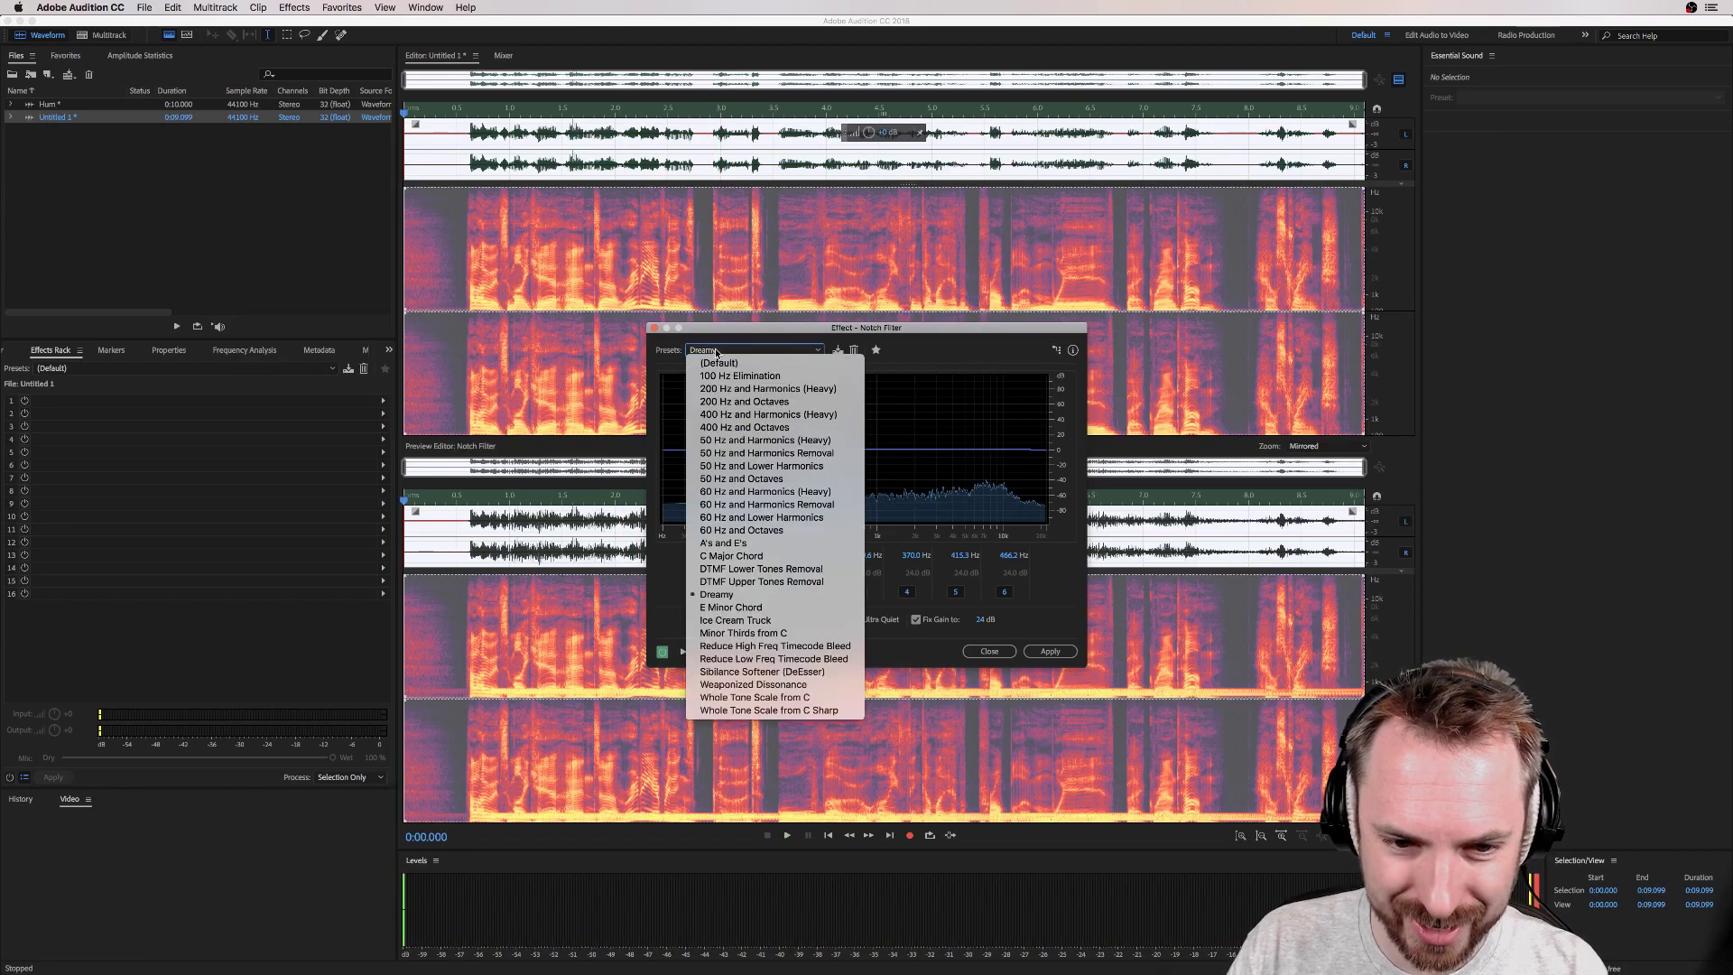
left_click(734, 620)
key("space")
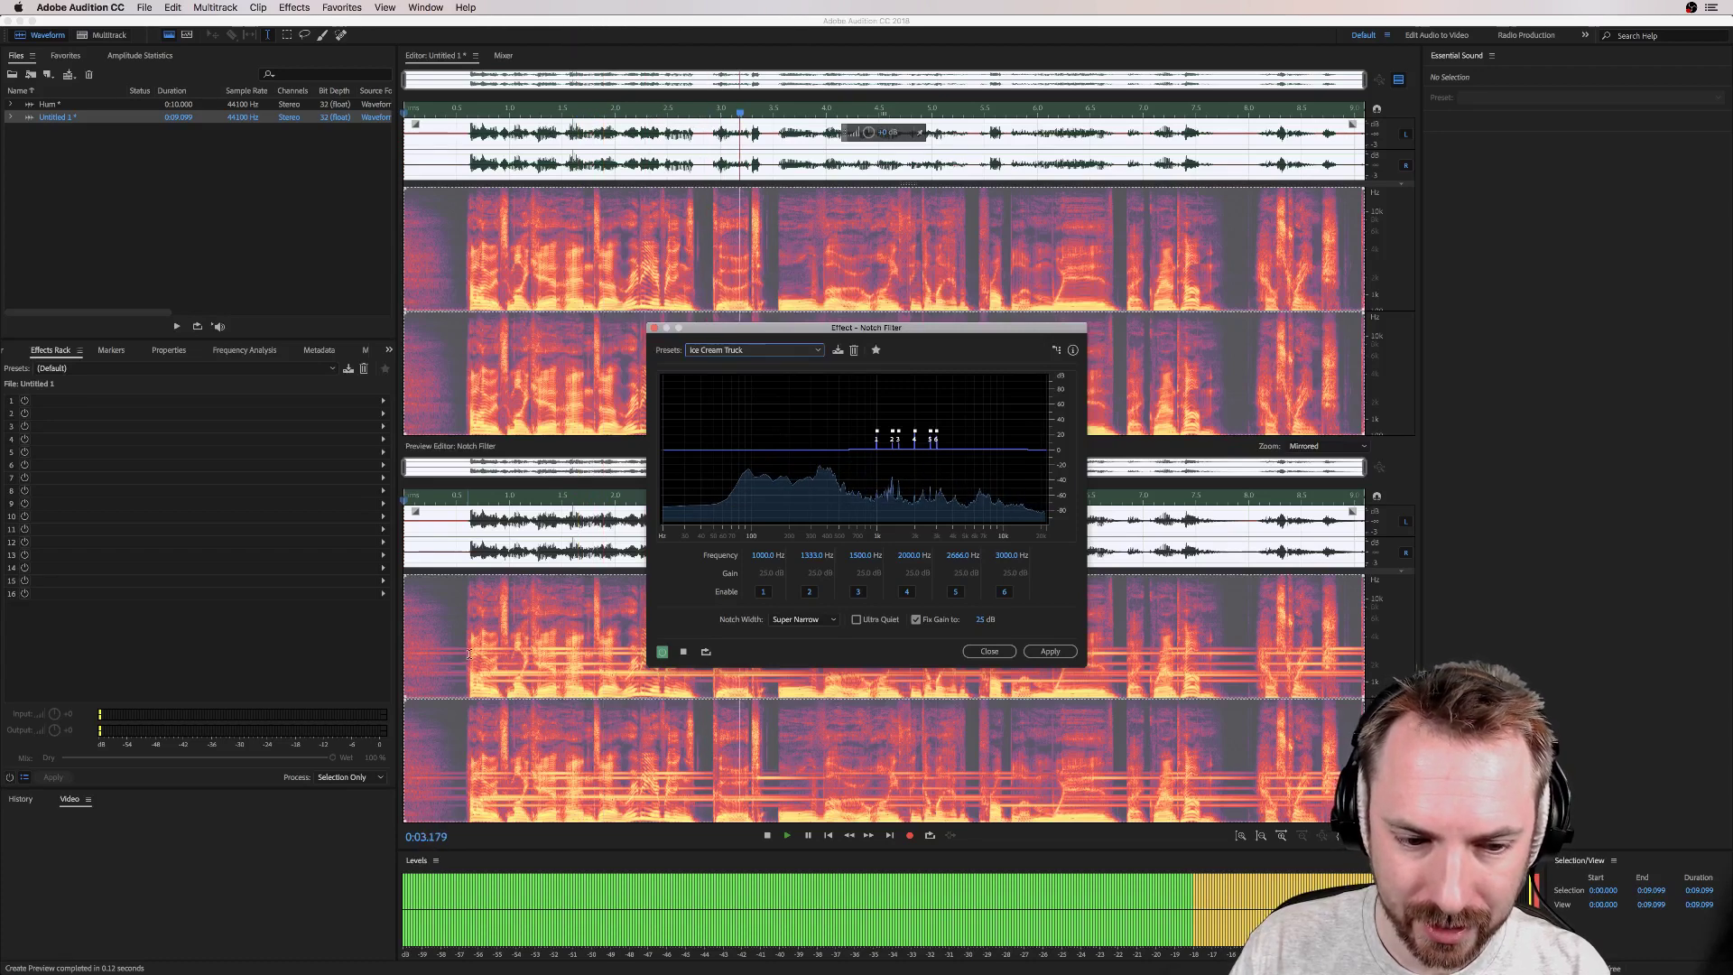
key("space")
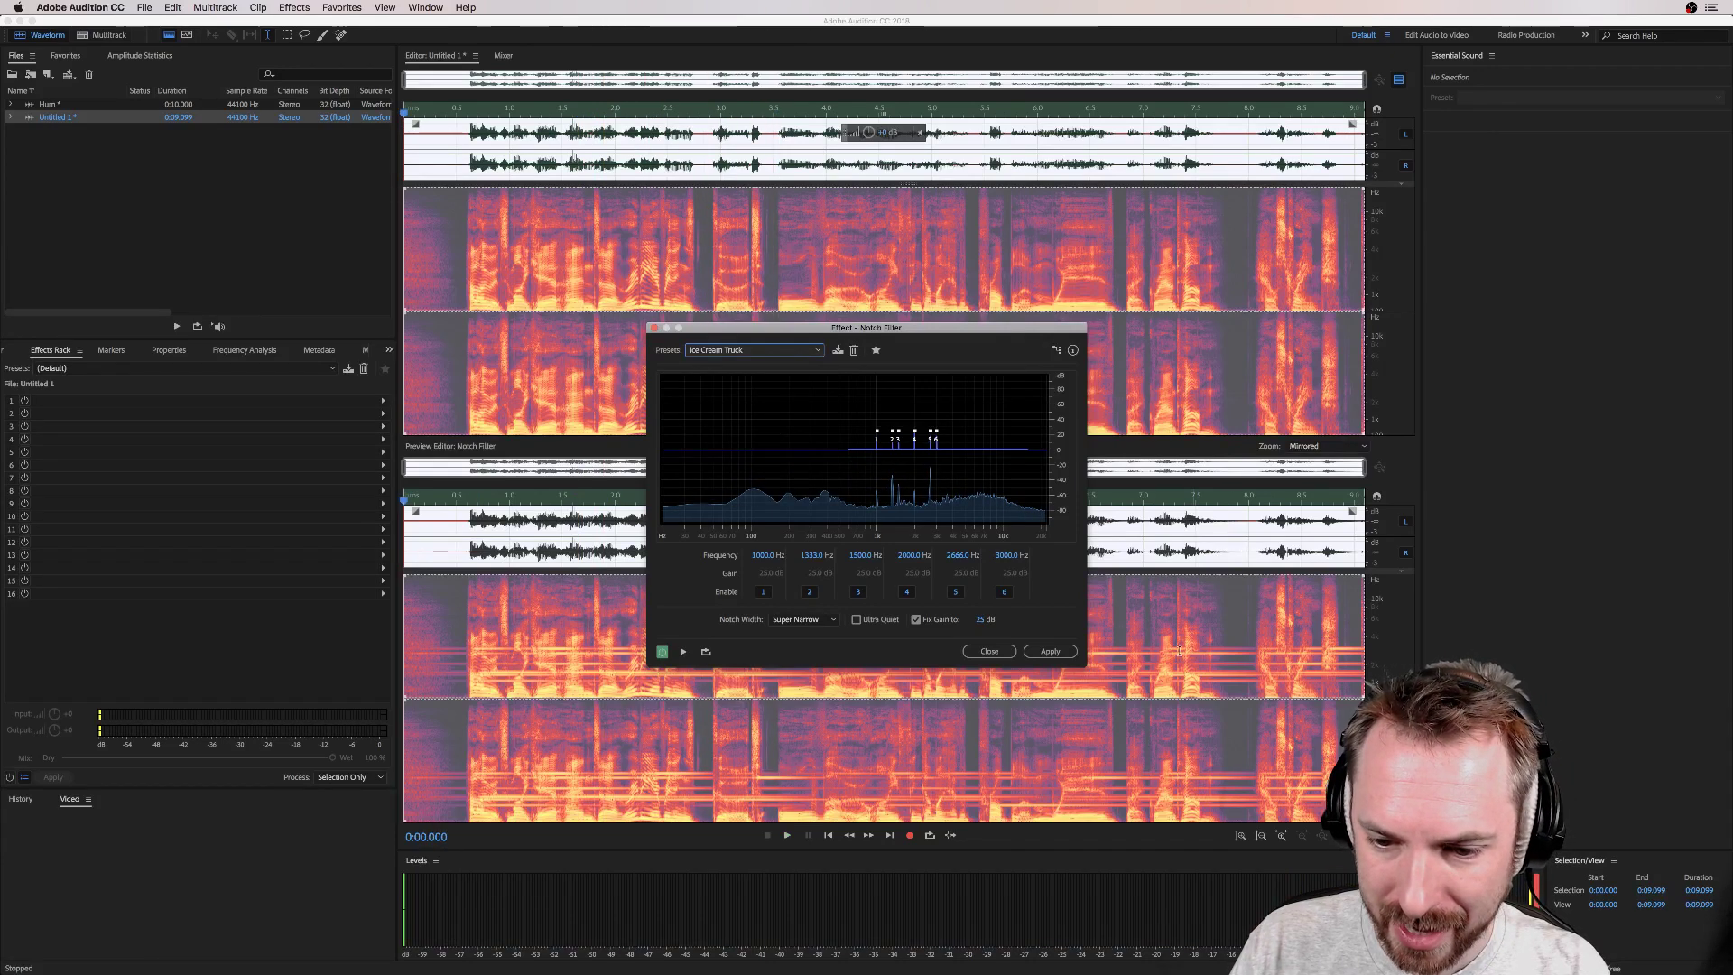
Step: Load the Minor Thirds from C notch preset and preview its sound
left_click(798, 352)
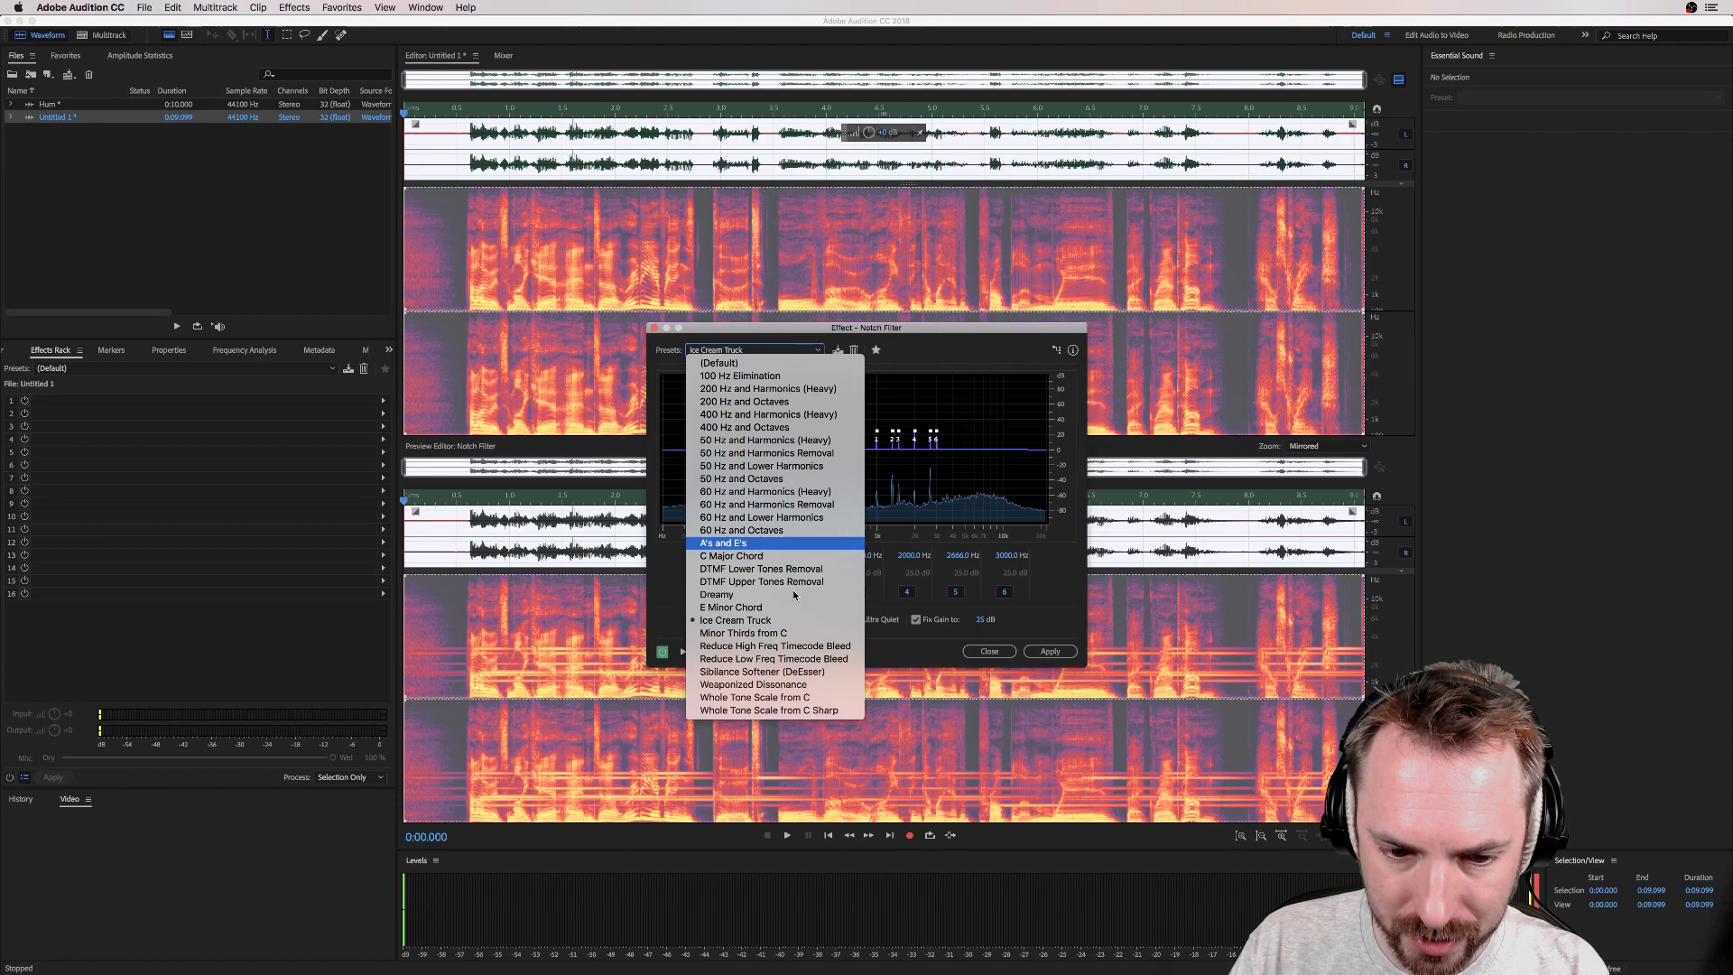
left_click(770, 634)
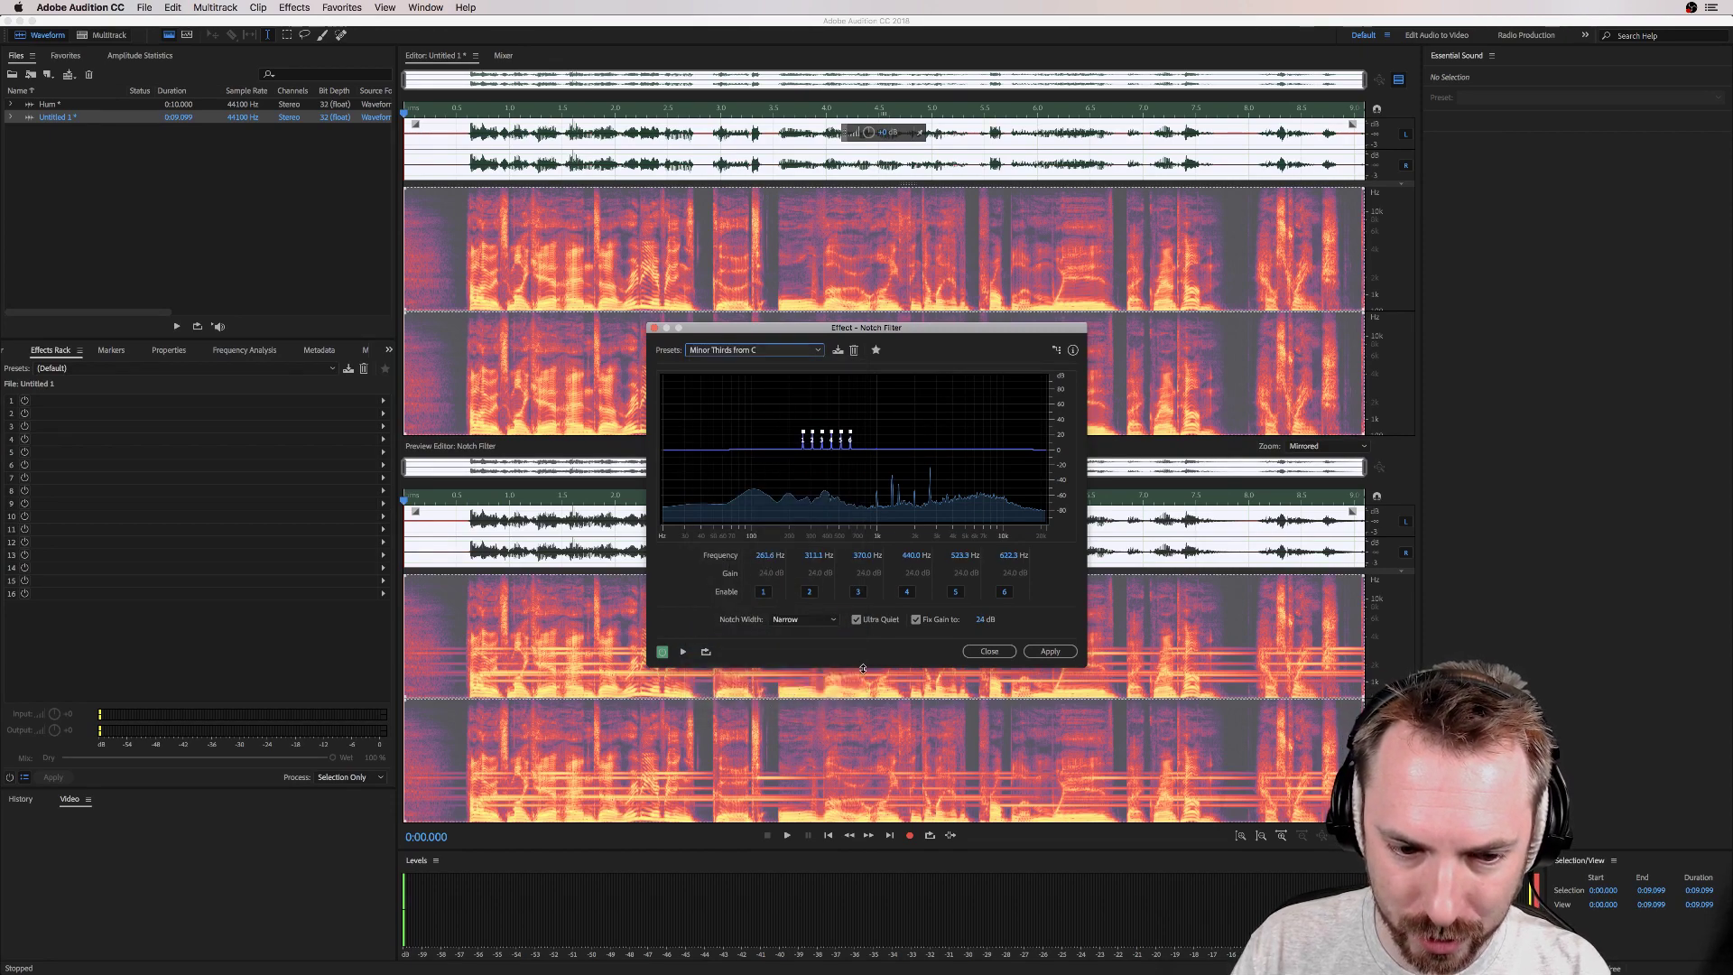
key("space")
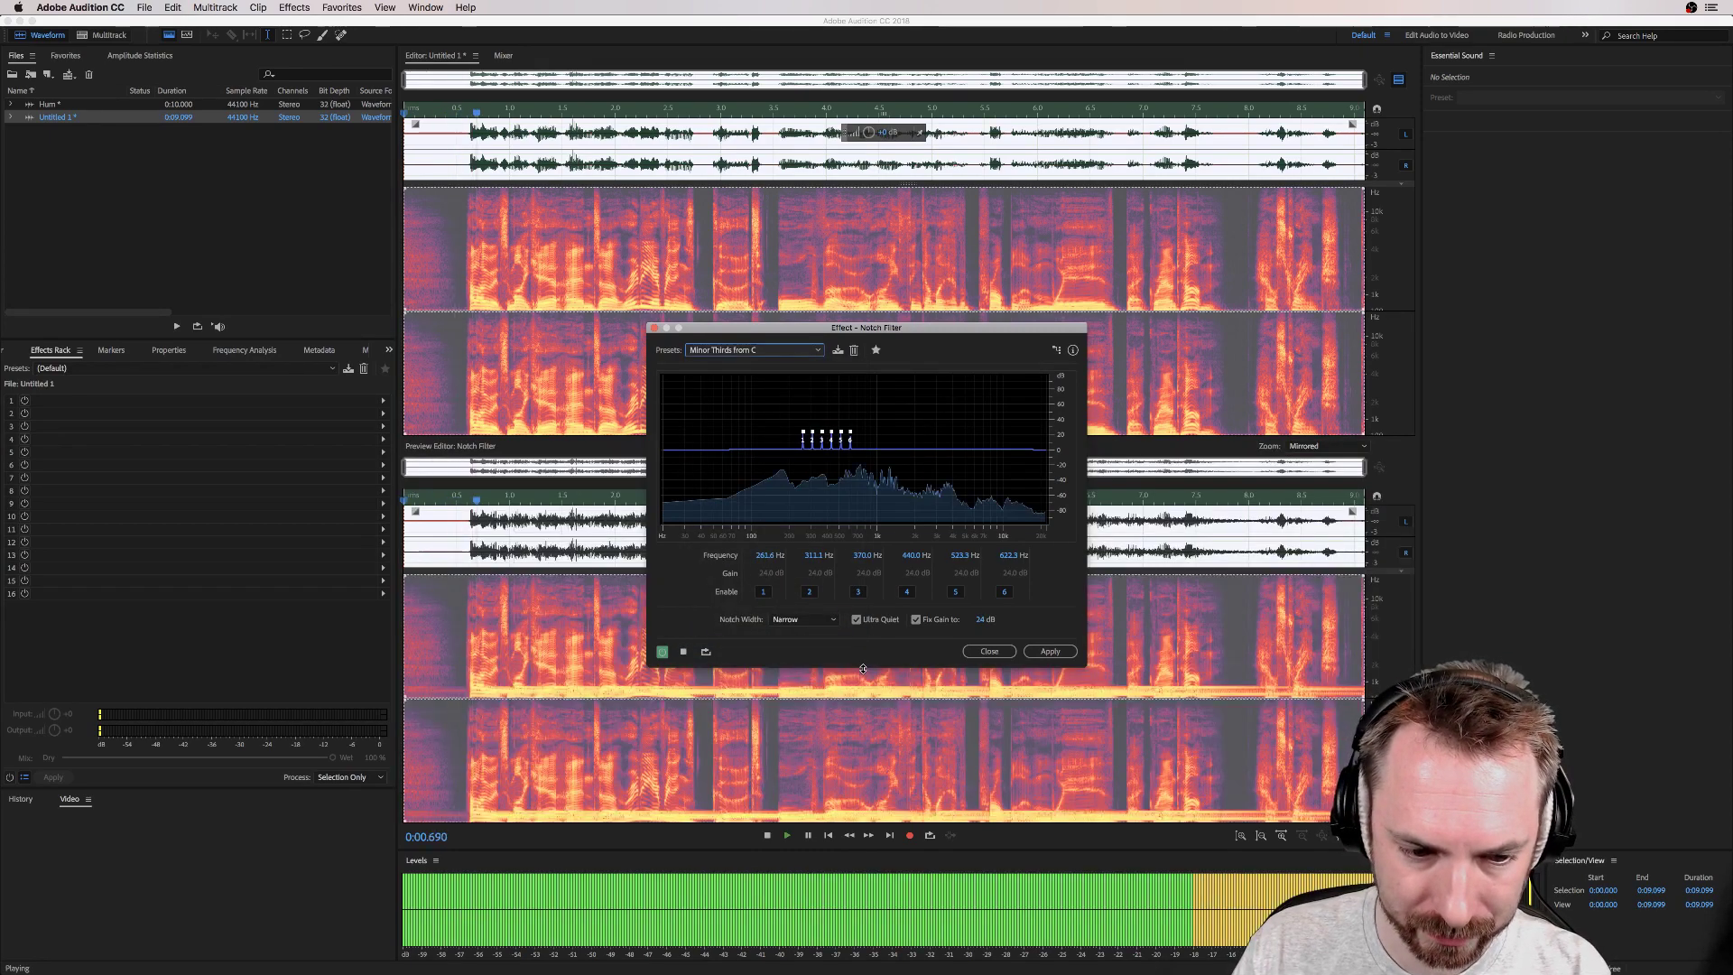
key("space")
Step: Load and preview the Weaponized Dissonance preset, notching 80–6000 Hz, then dismiss the preset list
left_click(768, 352)
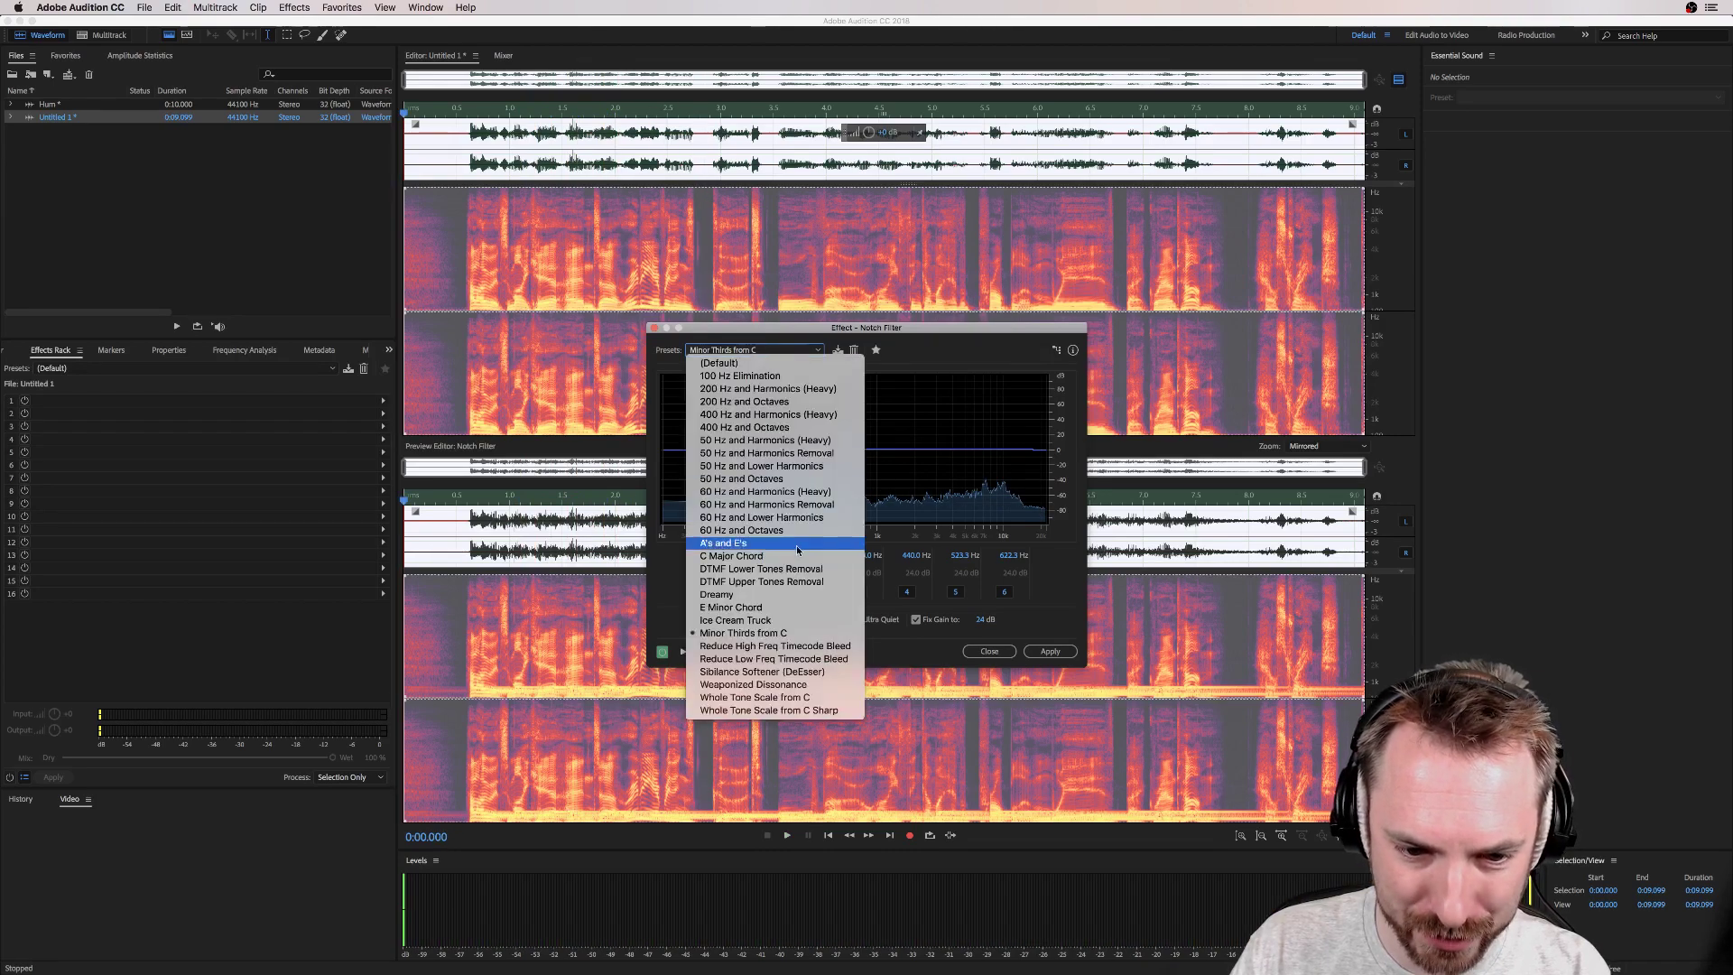
left_click(808, 685)
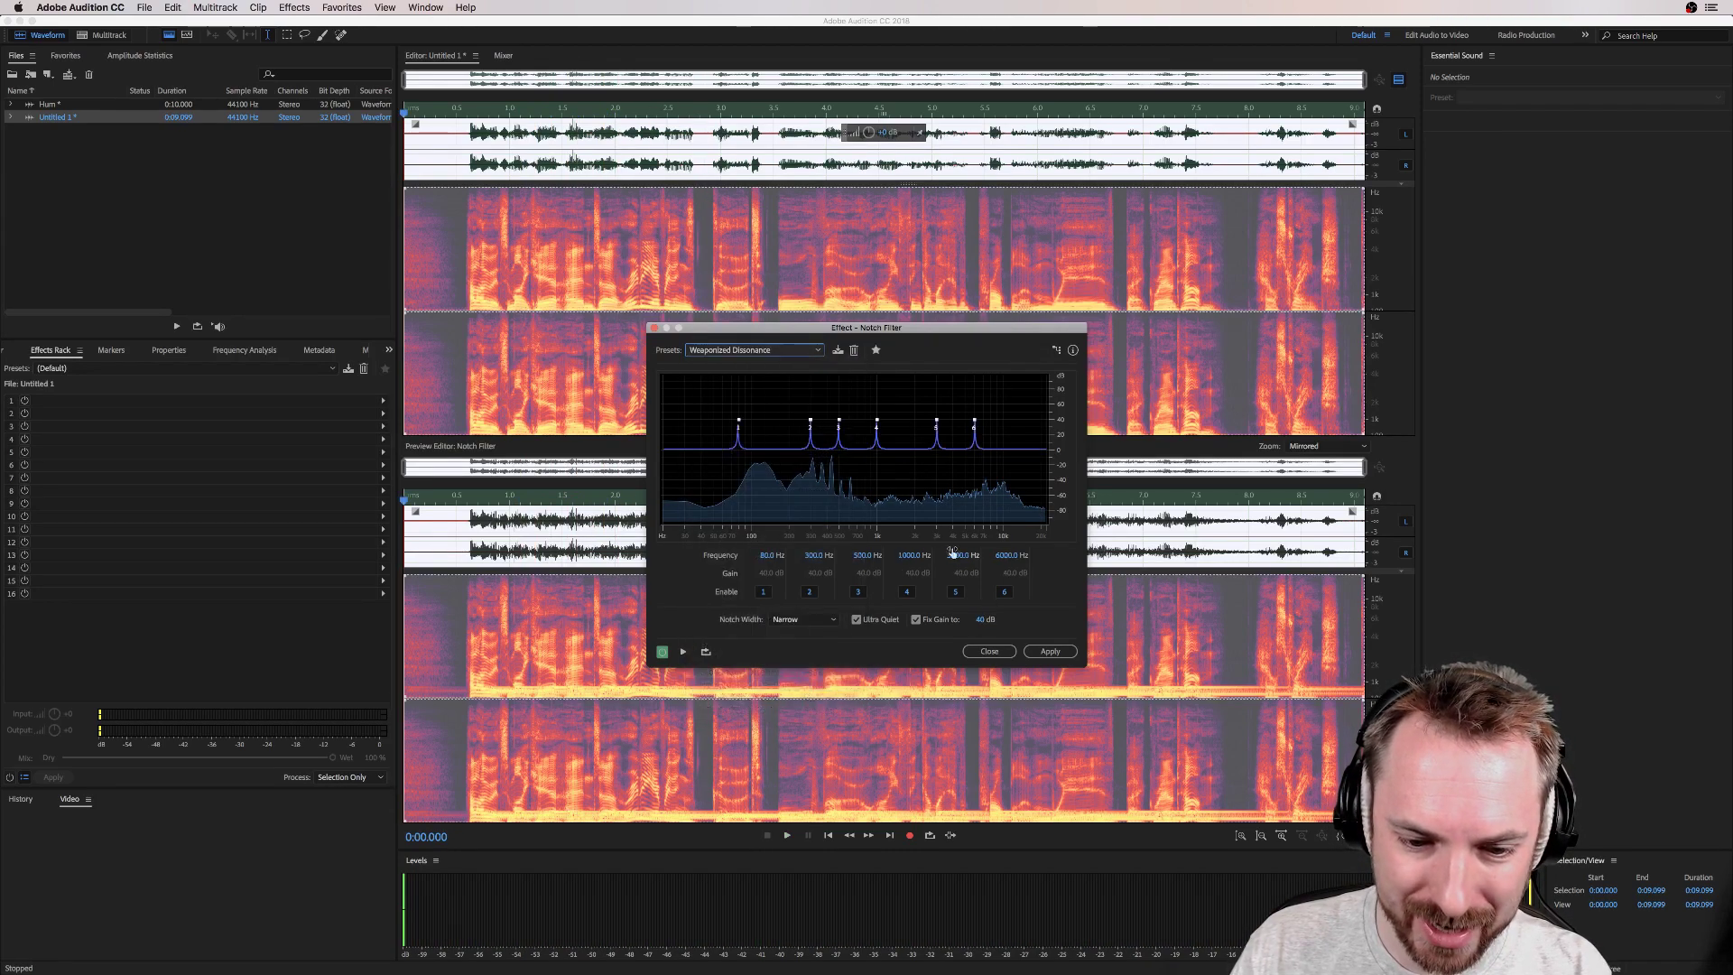
key("space")
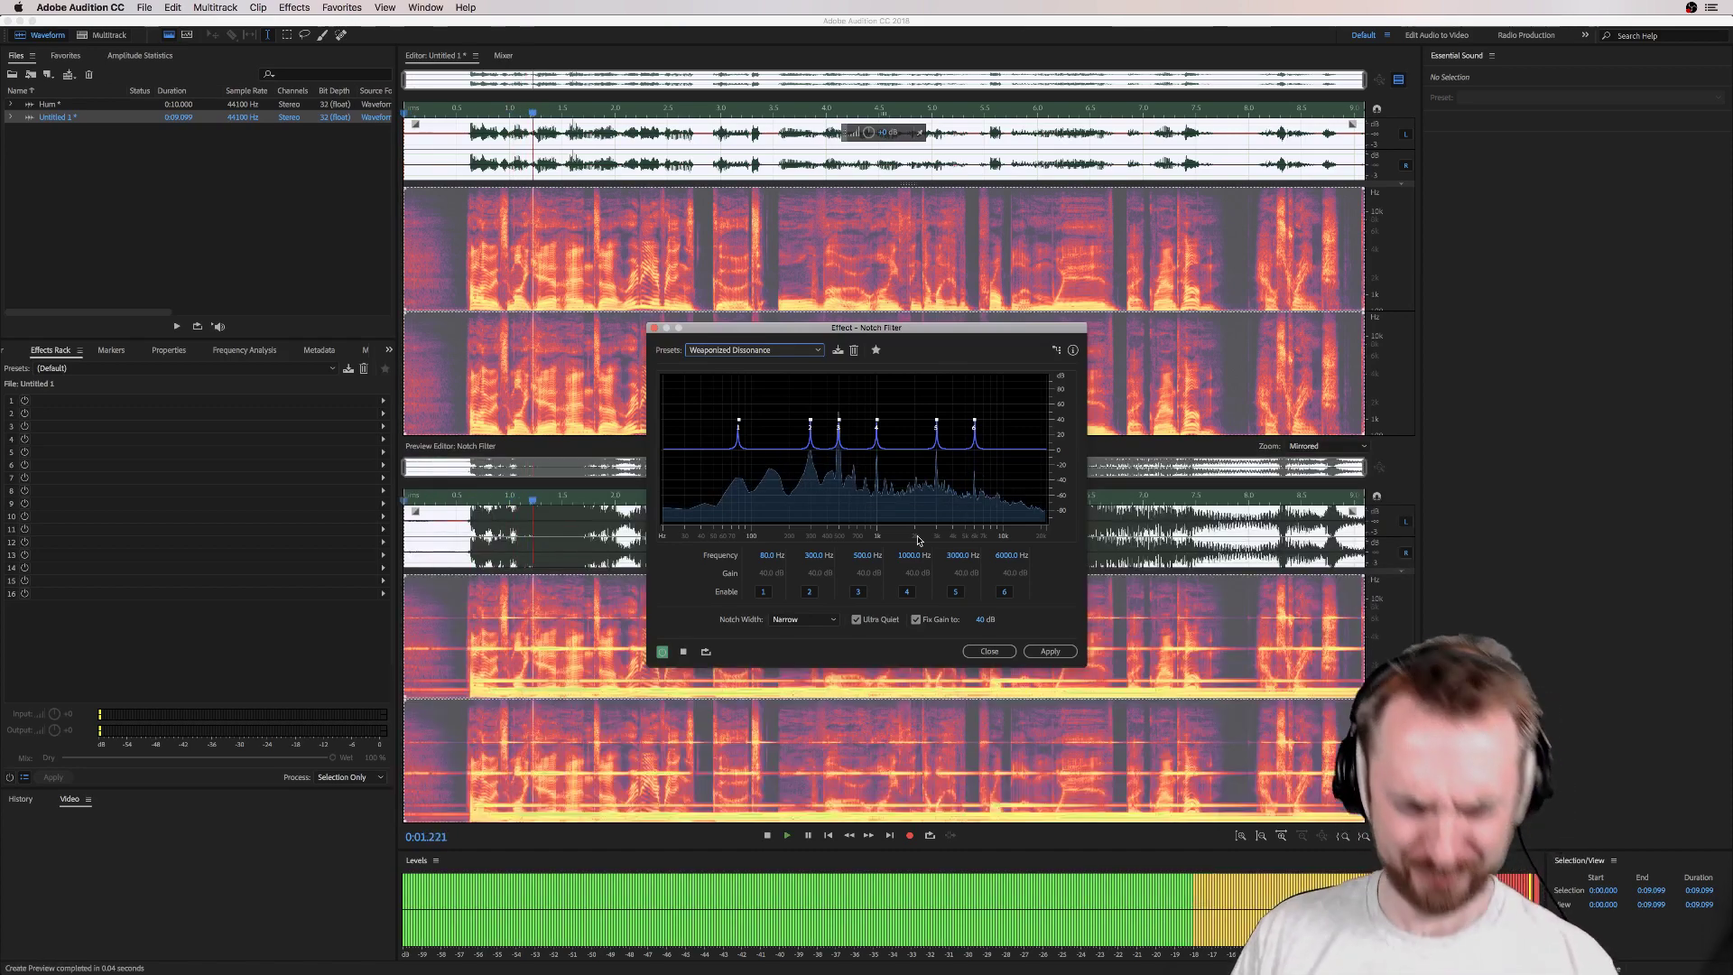
key("space")
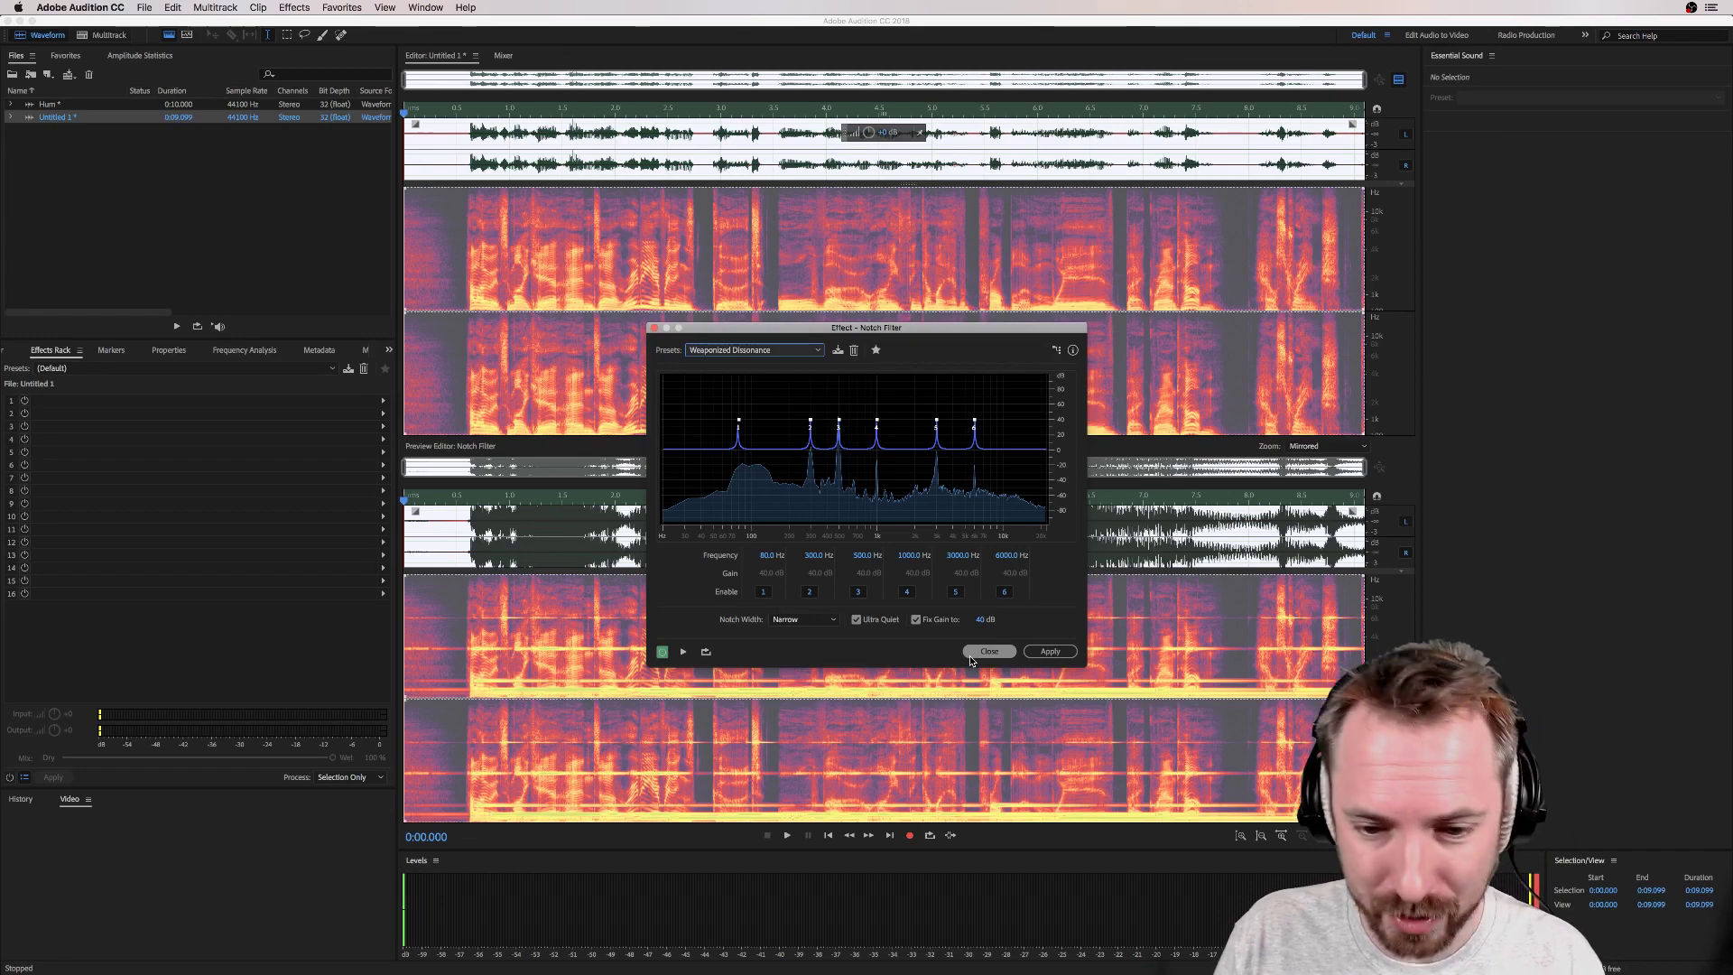
left_click(772, 350)
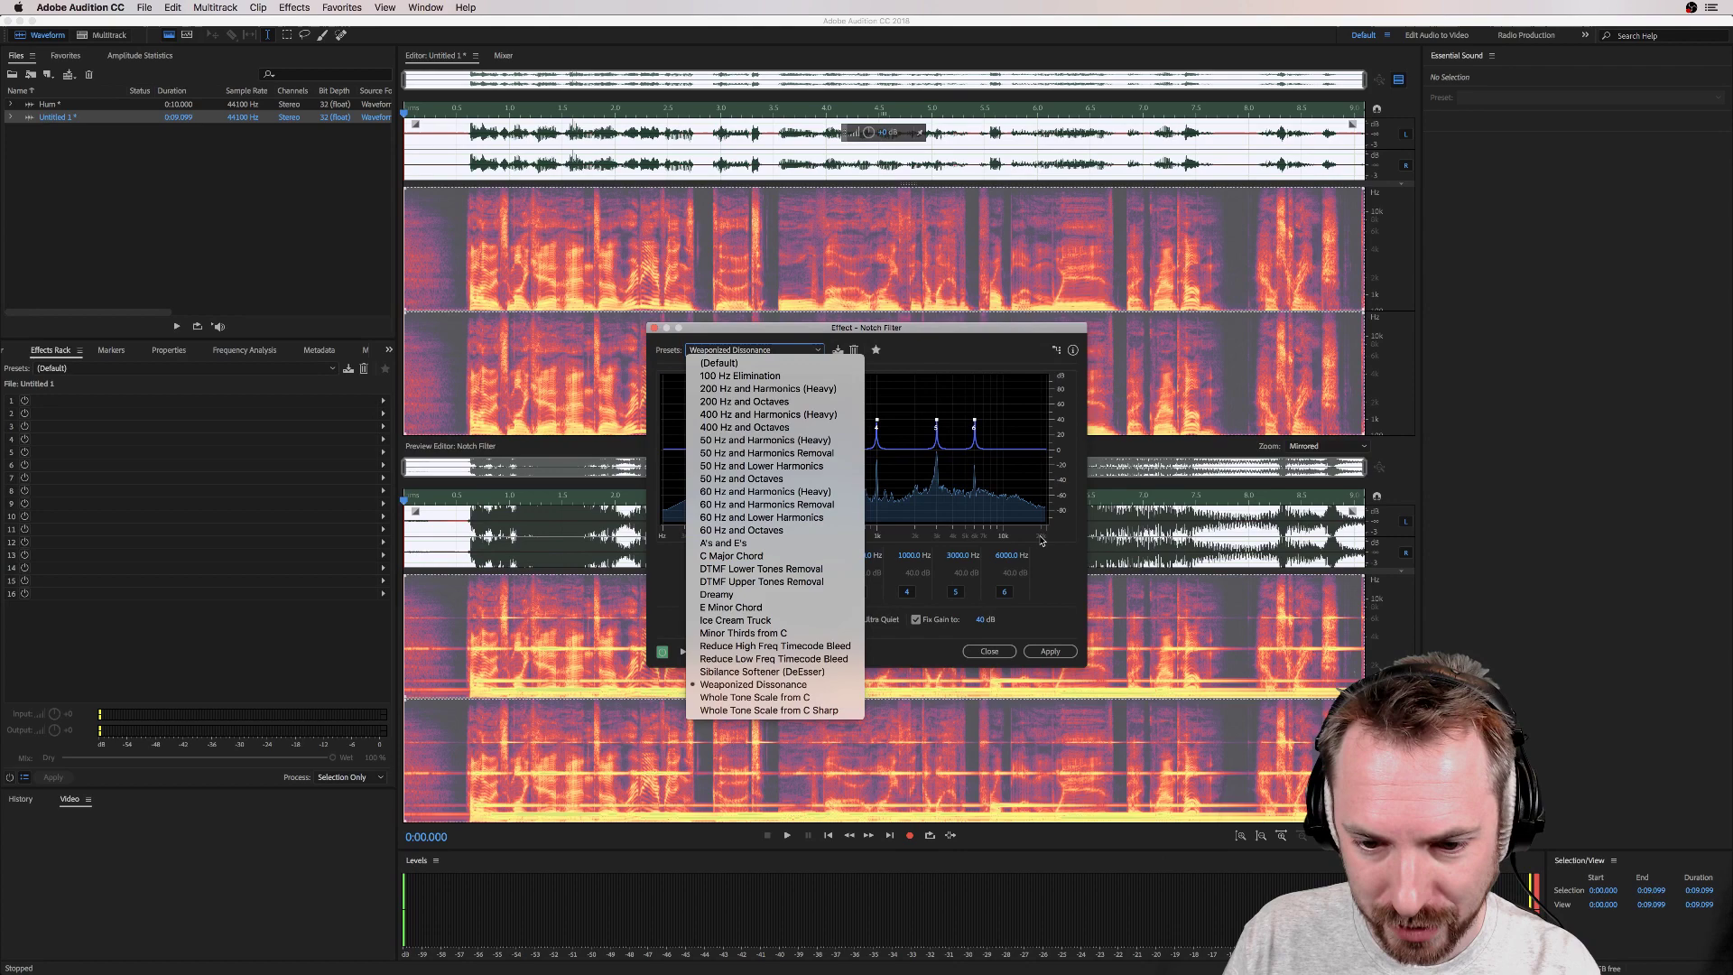
left_click(1058, 562)
left_click(990, 651)
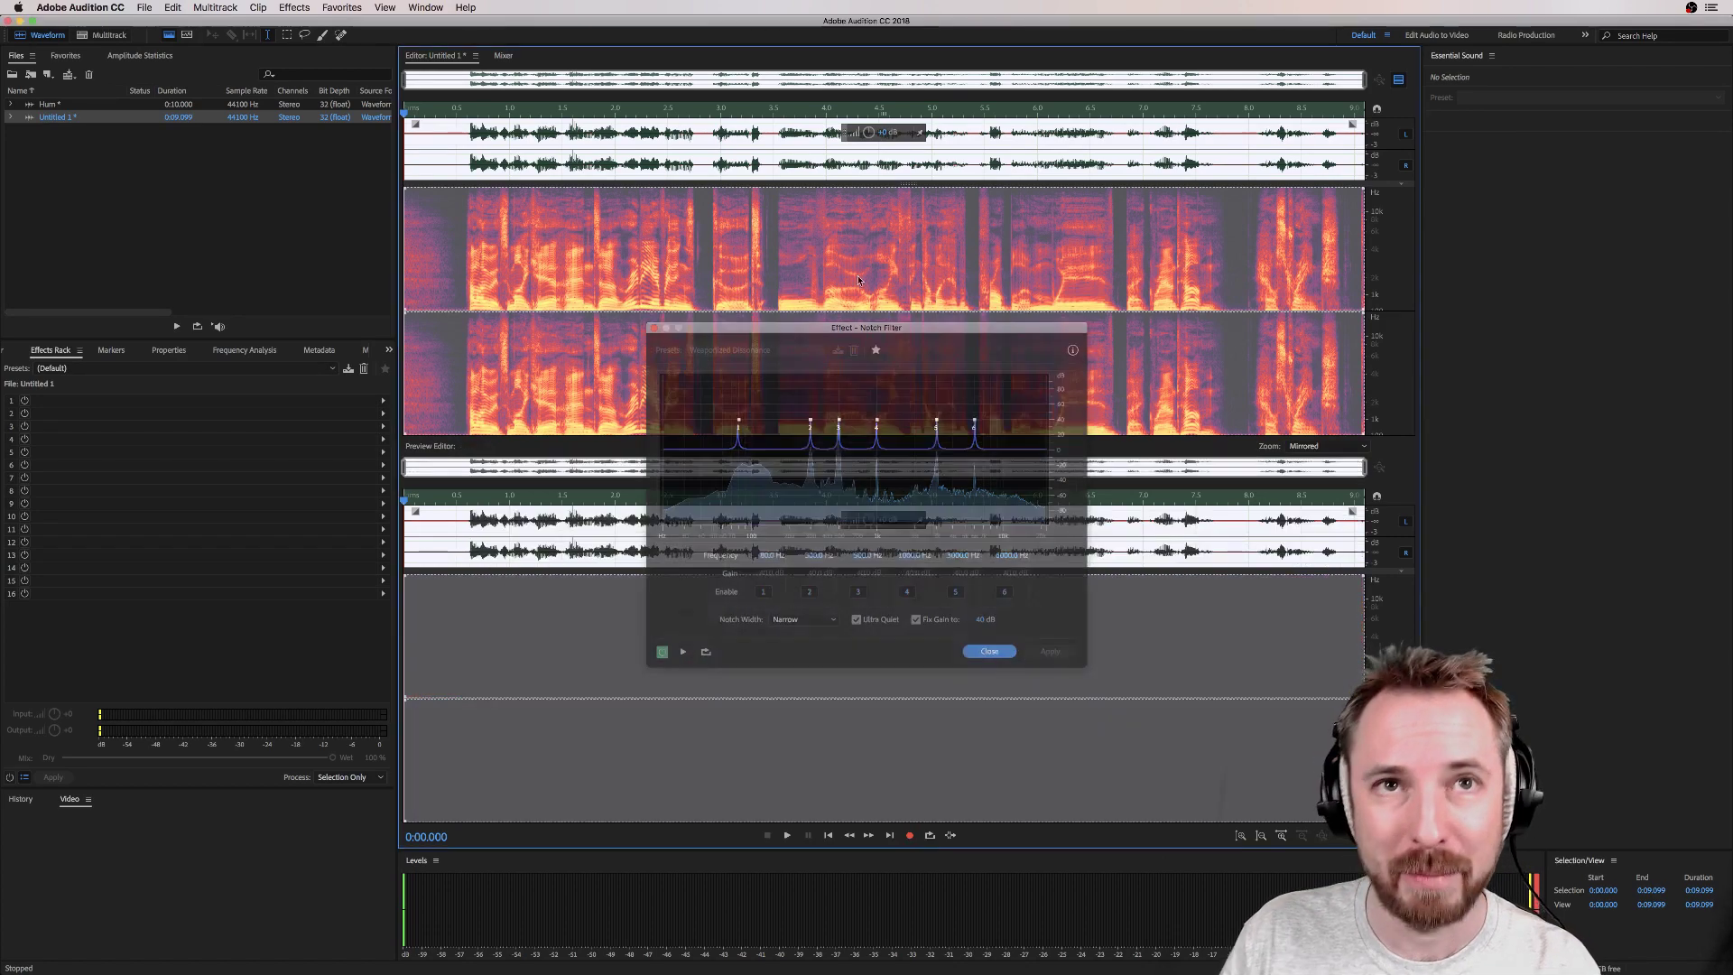